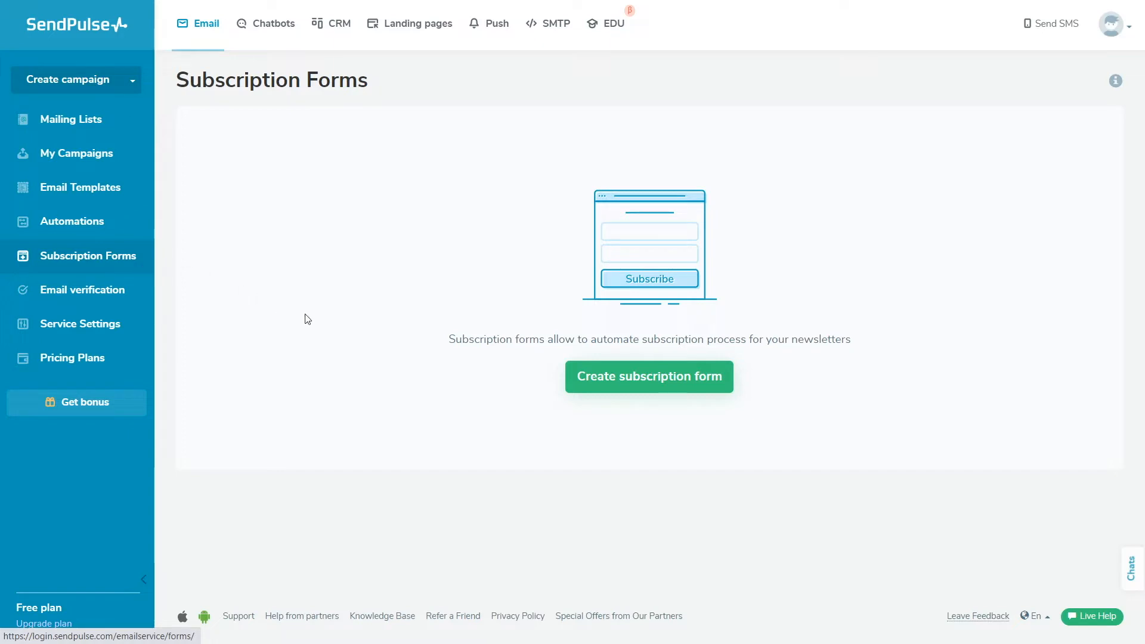
Step: Start creating a new subscription form of the Embedded type
left_click(630, 393)
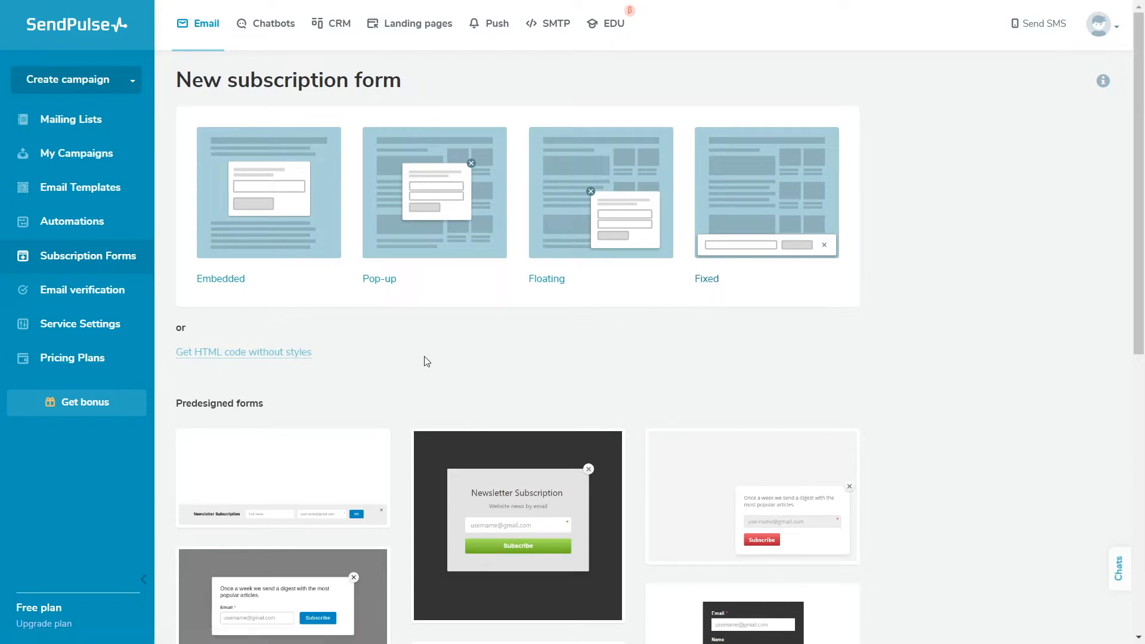
mouse_move(288, 355)
left_click(233, 288)
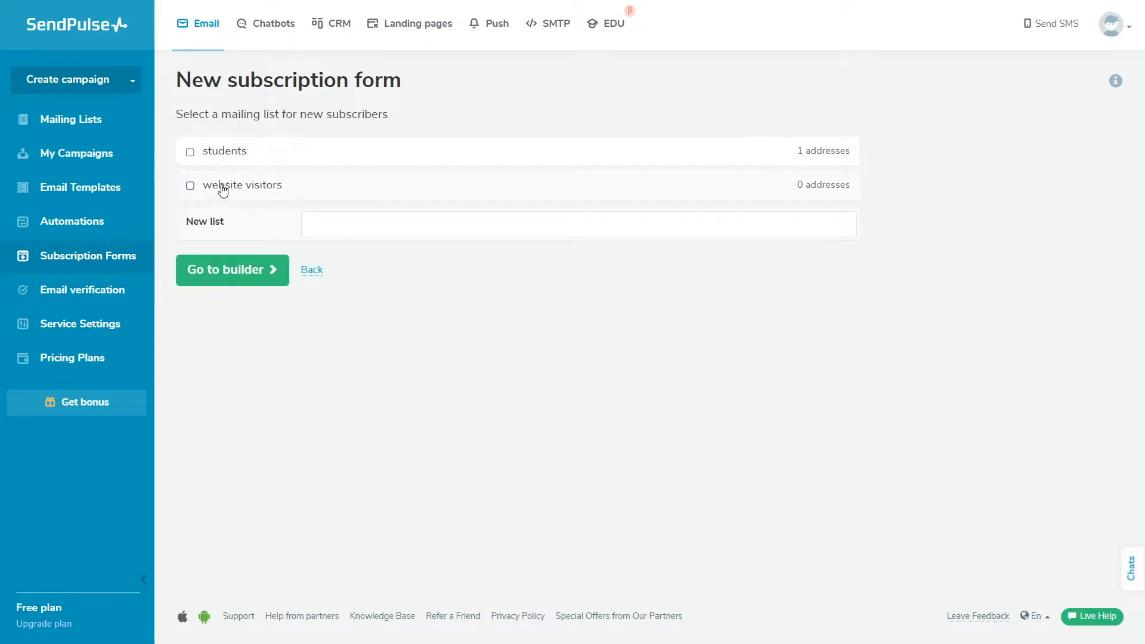
Step: Create a mailing list named webinar, include the website visitors list as well, and continue to the form builder
left_click(307, 224)
type("webinar")
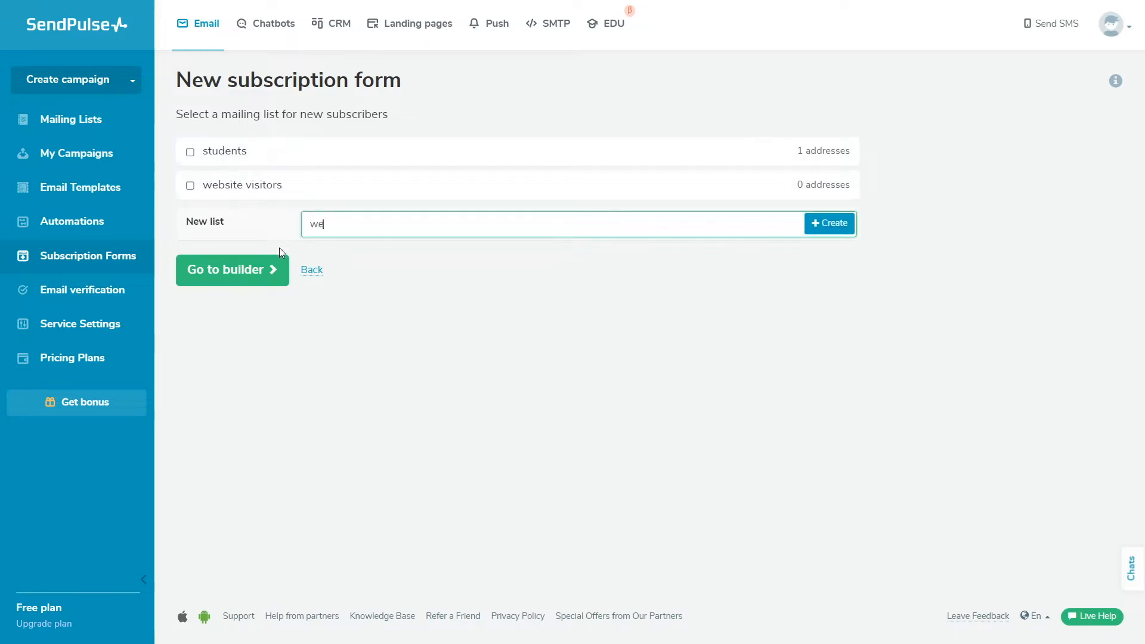
left_click(828, 223)
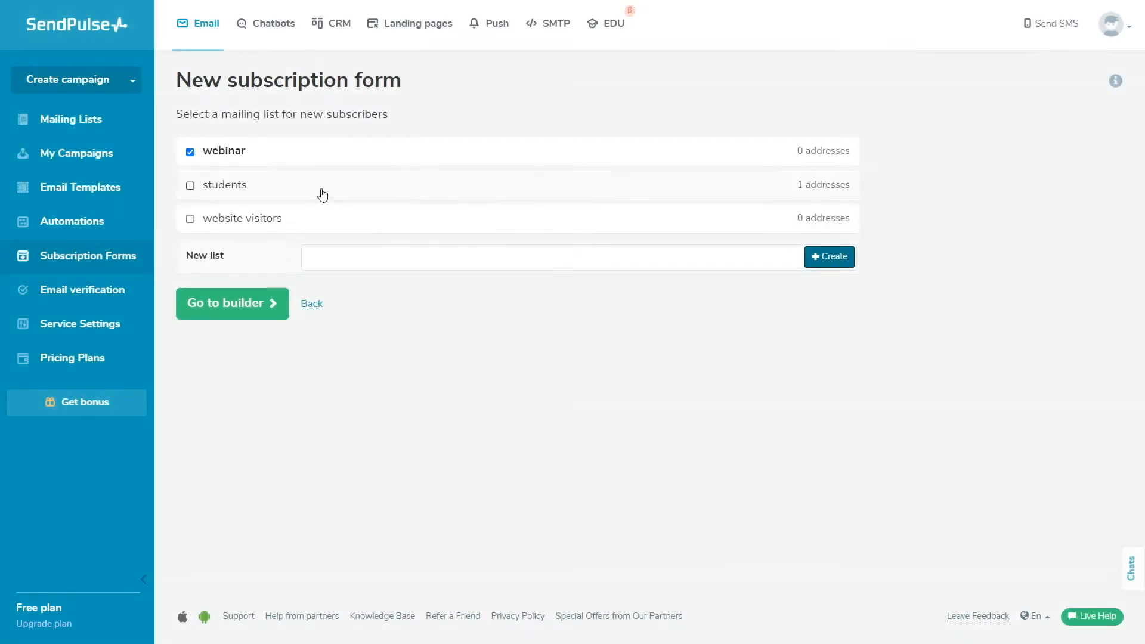
left_click(191, 217)
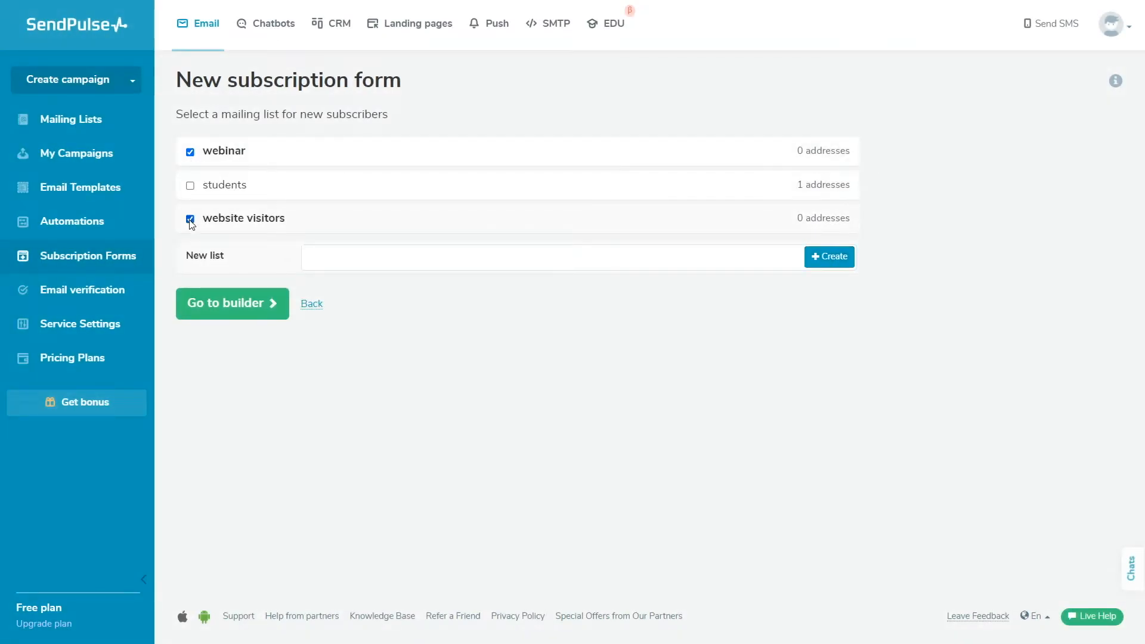
left_click(193, 305)
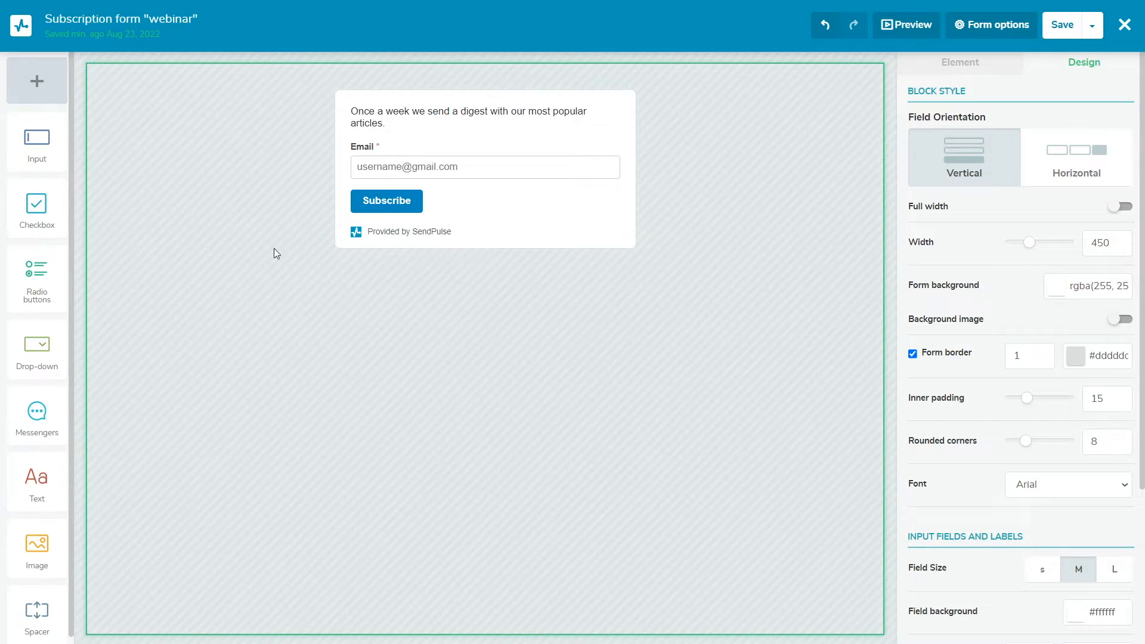
Step: Add a ready-made Name field to the form between the intro text and the Email field
left_click(44, 93)
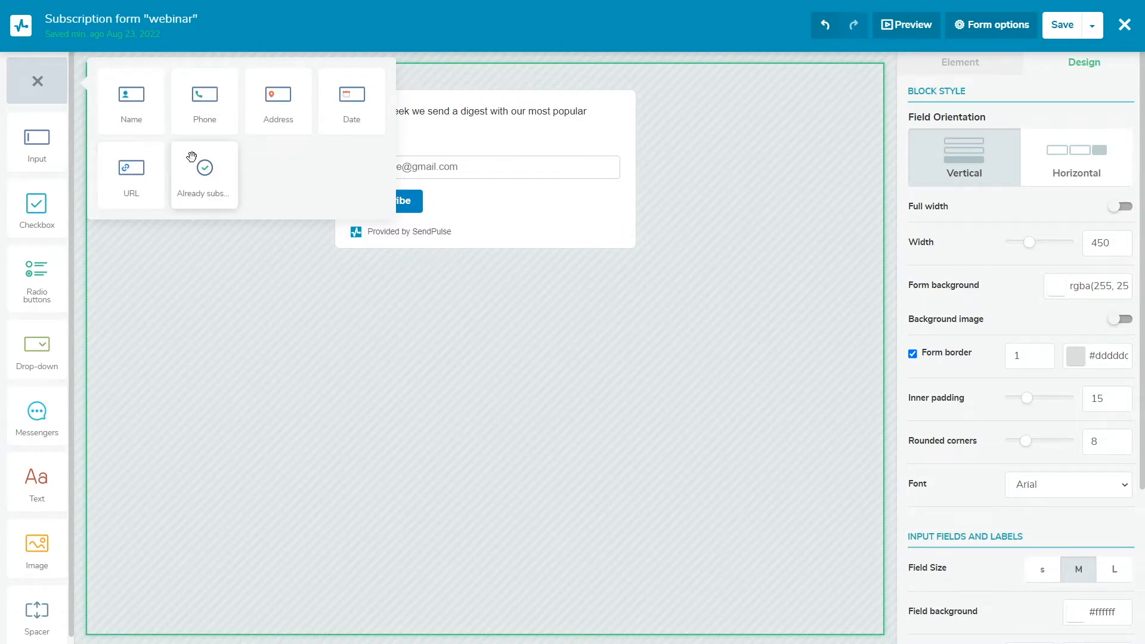
left_click_drag(138, 110, 408, 146)
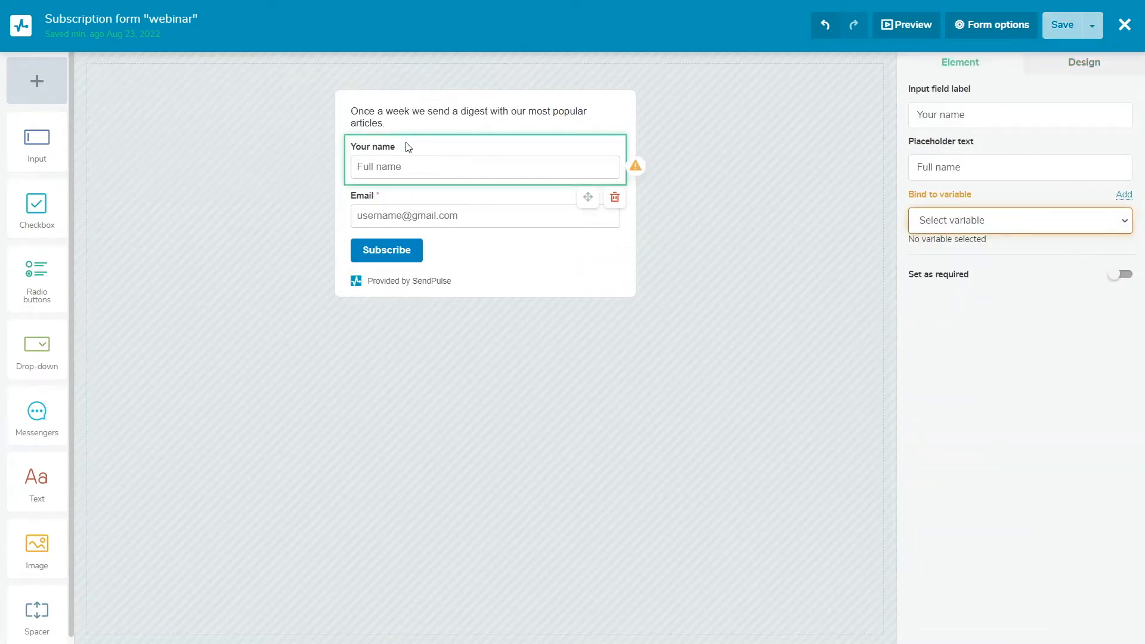
left_click(313, 159)
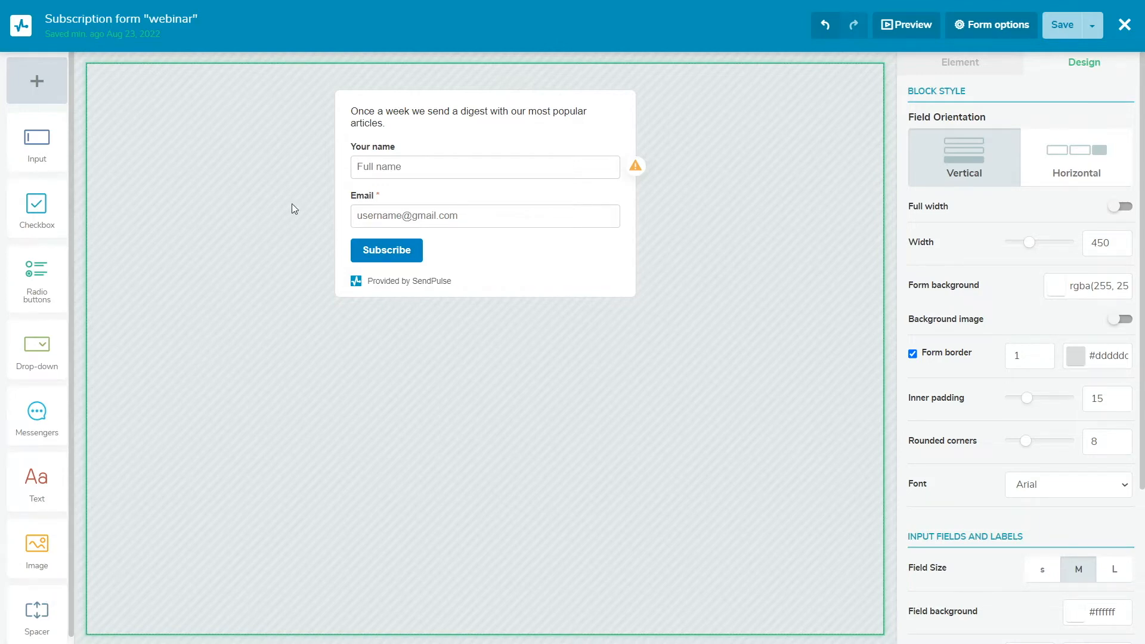
Step: Label the name field "Name" with the placeholder "Enter your name" and bind it to the first_name variable
left_click(436, 175)
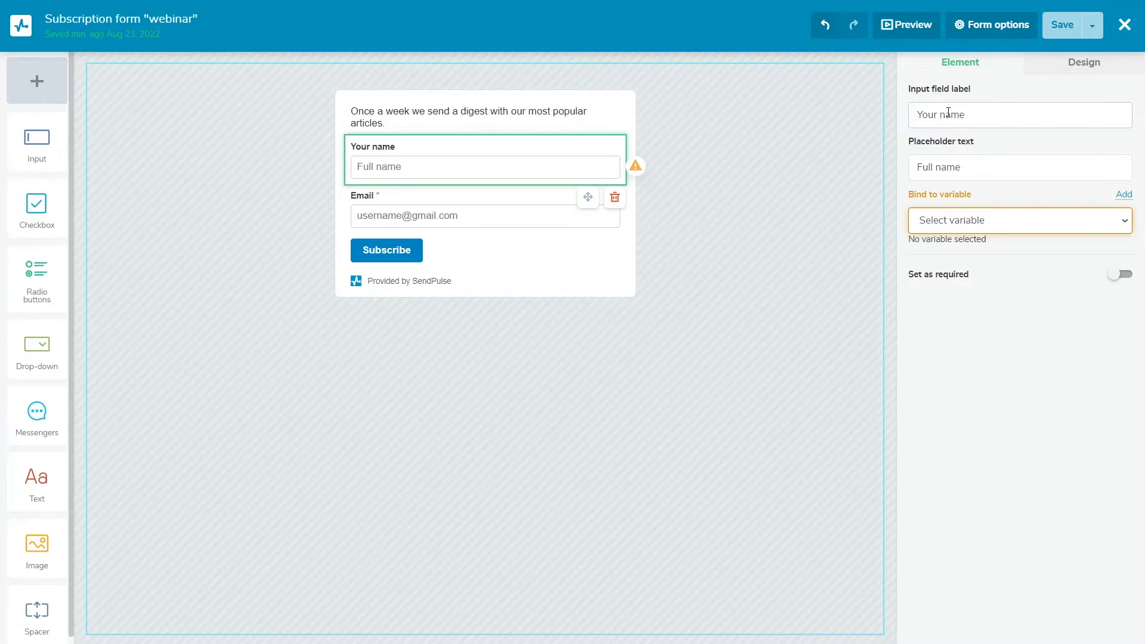
left_click_drag(947, 114, 911, 115)
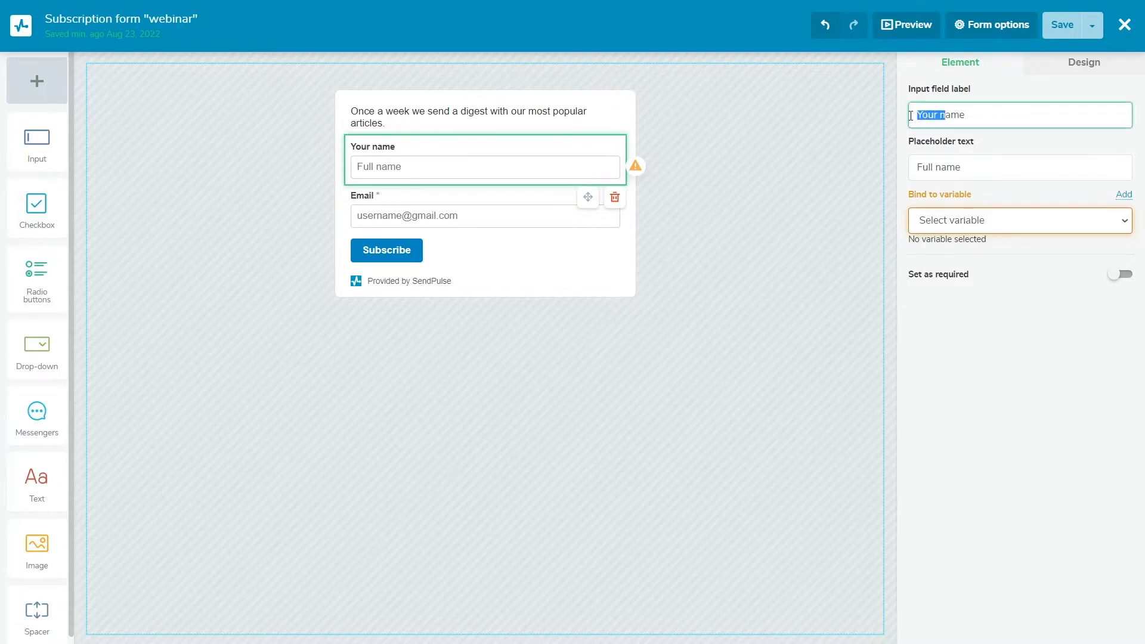
type("N")
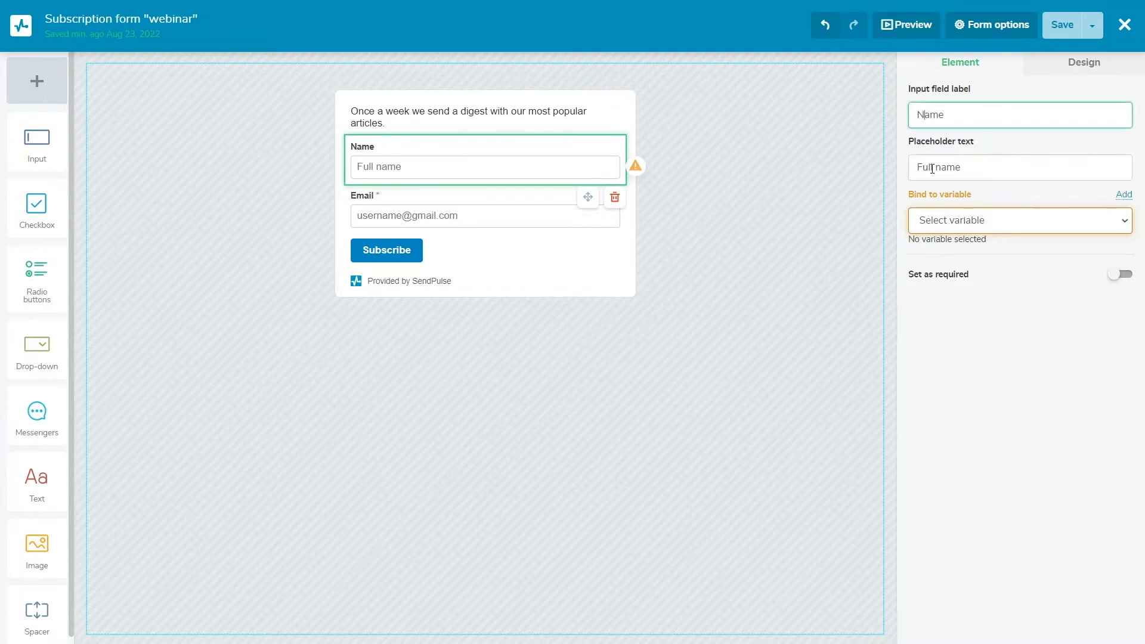
left_click_drag(934, 167, 909, 171)
type("Enter y")
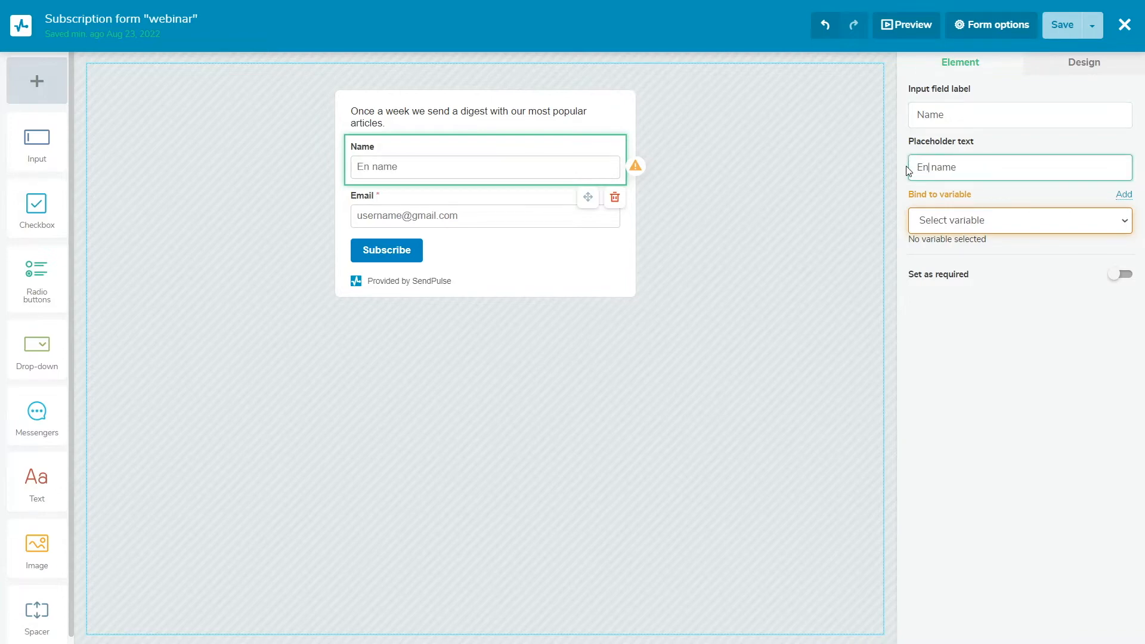
type("our")
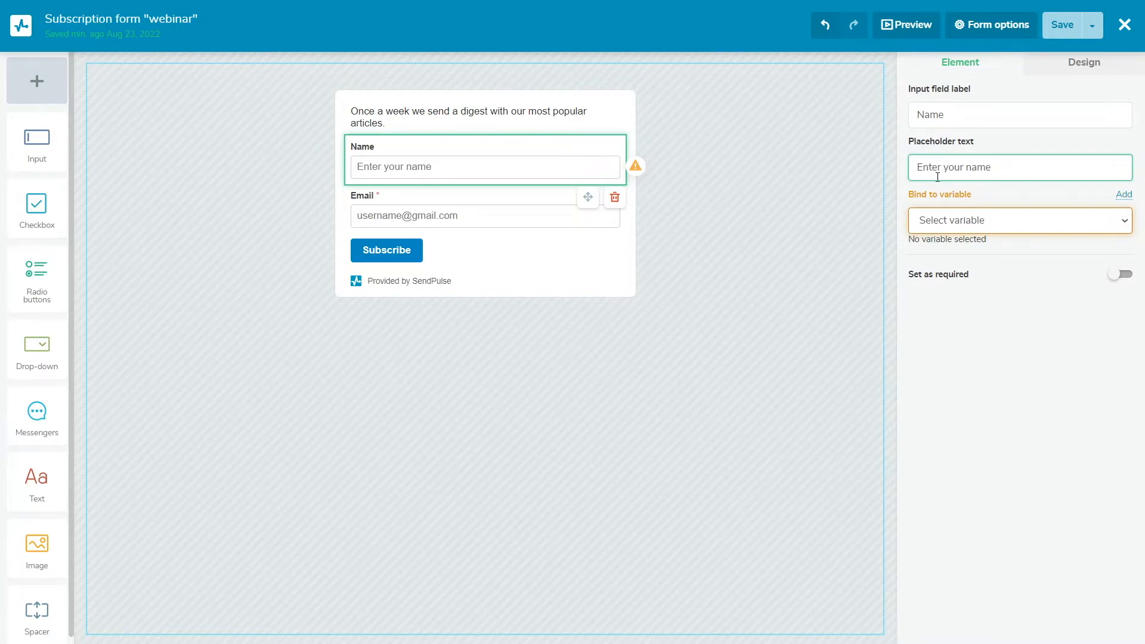
left_click(985, 222)
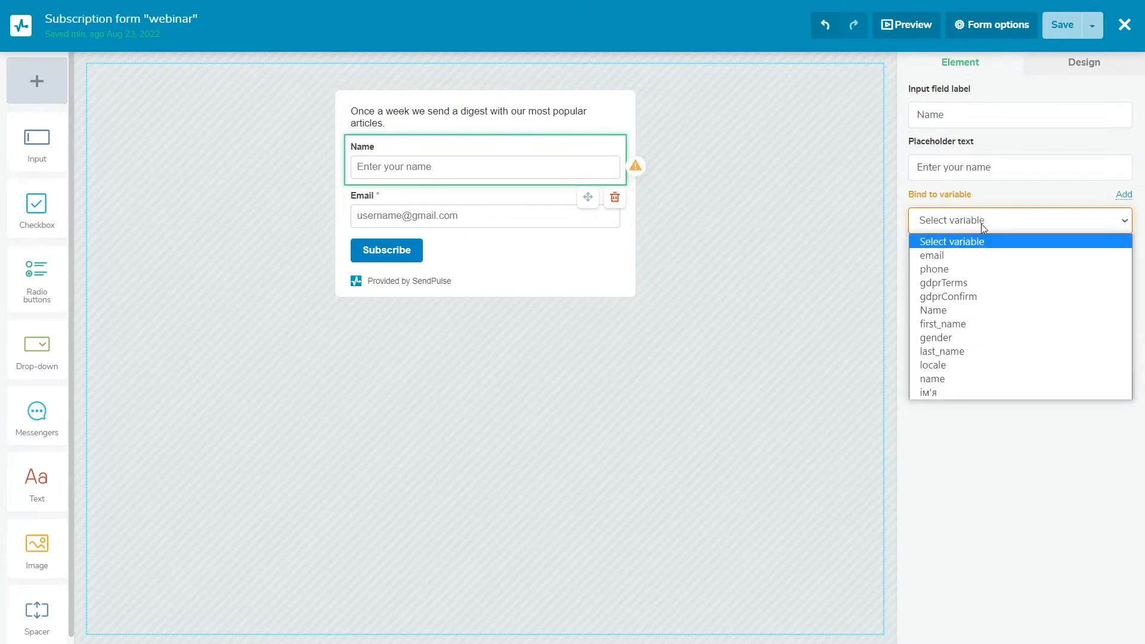
left_click(979, 322)
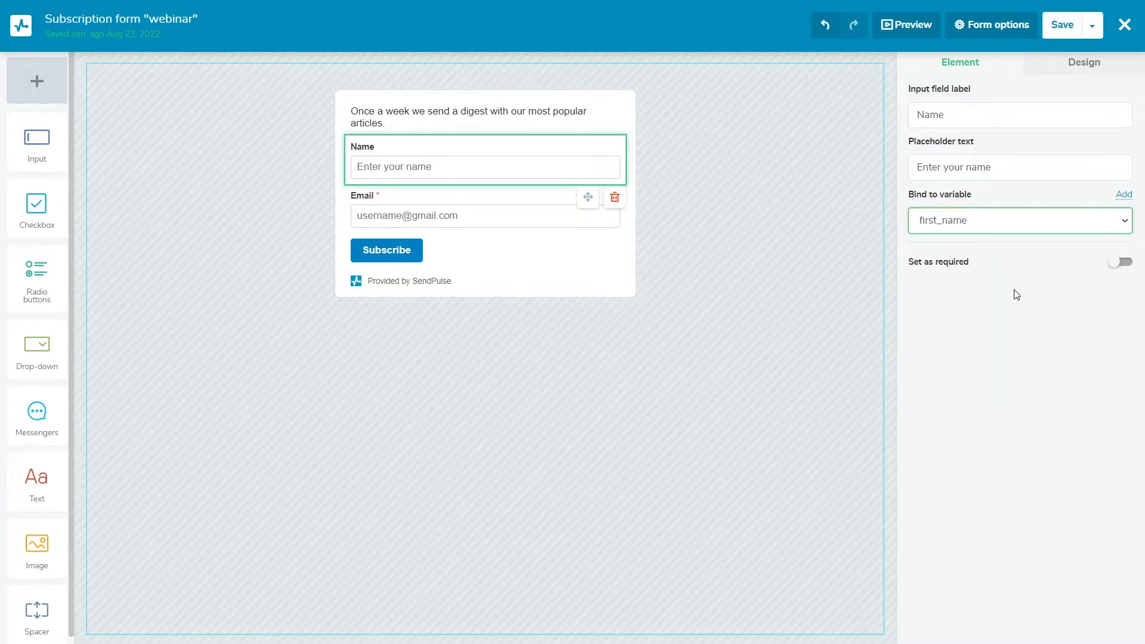
Step: Add an input below Name labelled "Last name" with placeholder "Enter your last name", bound to the last_name variable
left_click(1071, 65)
left_click_drag(51, 156, 403, 190)
double_click(965, 111)
type("Last name")
left_click_drag(972, 165, 890, 181)
type("Enter your last name")
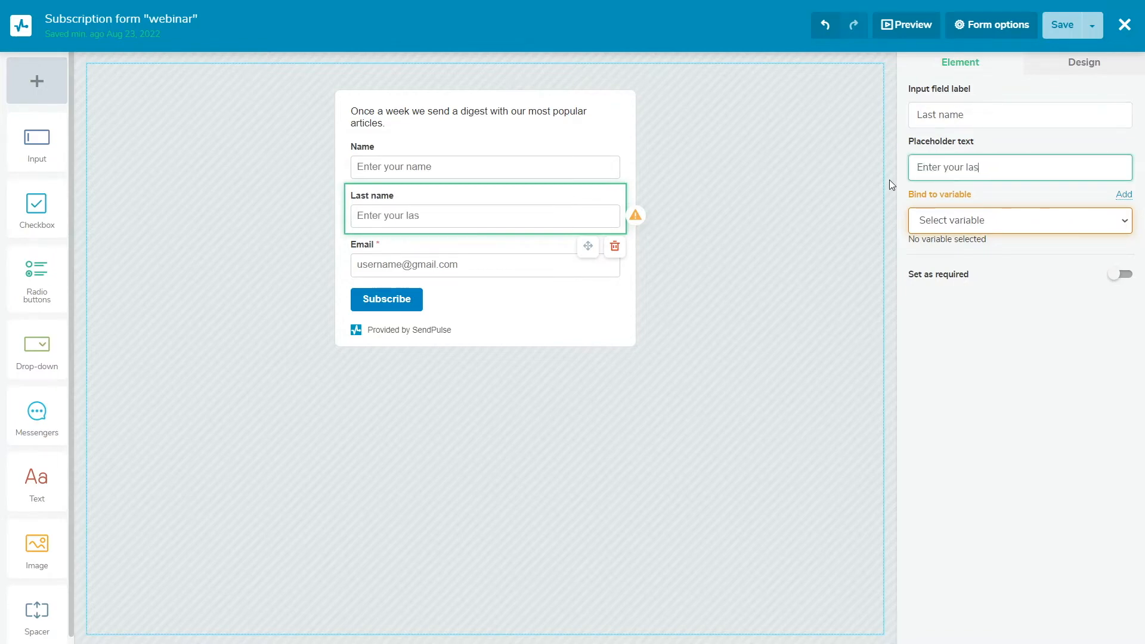
left_click(965, 220)
left_click(984, 352)
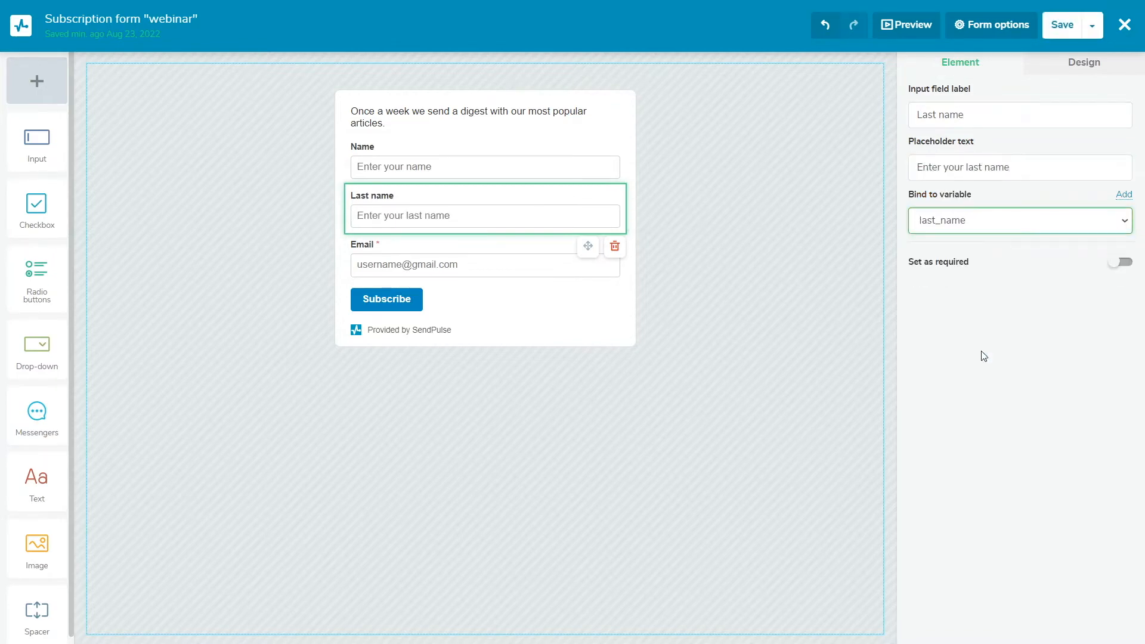
Step: Enable adding subscribers to the CRM in the form options and apply the change
left_click(995, 26)
left_click(648, 214)
left_click(1020, 26)
Step: Map the Last name field to the lastName contact variable in the CRM and make it required
left_click(1033, 273)
left_click(1030, 377)
left_click(1129, 316)
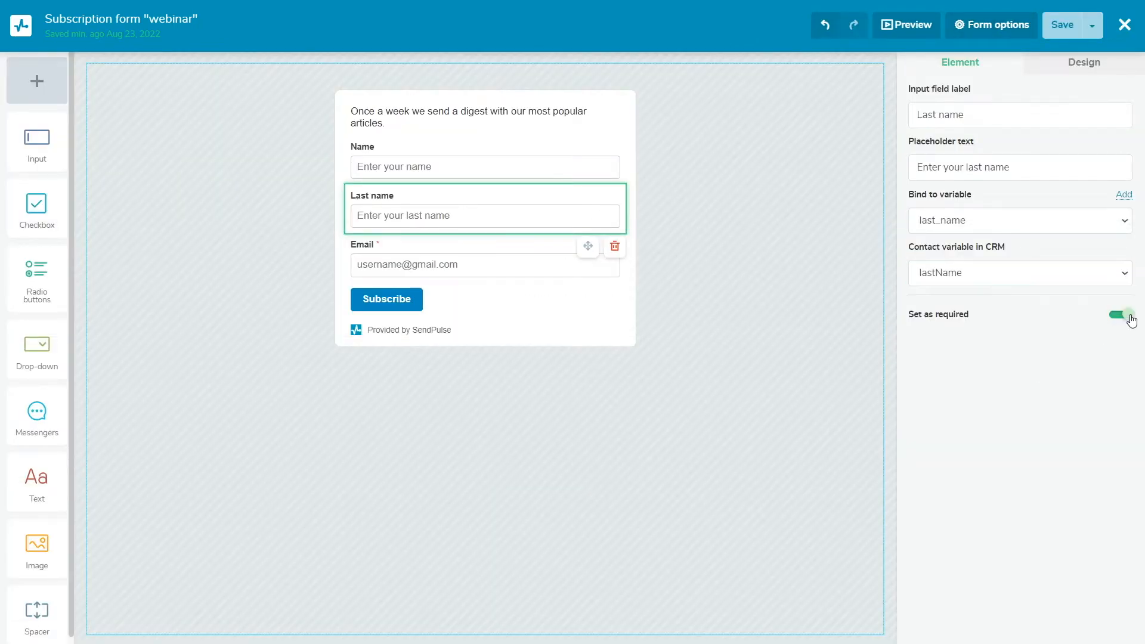
left_click(833, 322)
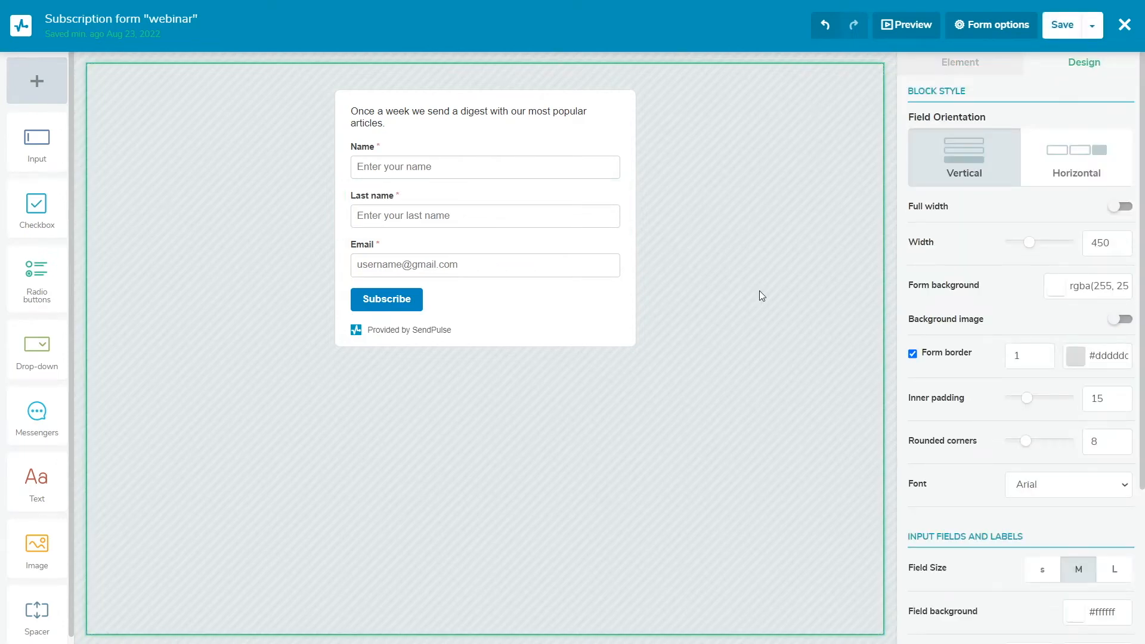
Step: Add a checkbox below the Email field labelled "I want to receive emails once a month"
left_click_drag(54, 211, 411, 290)
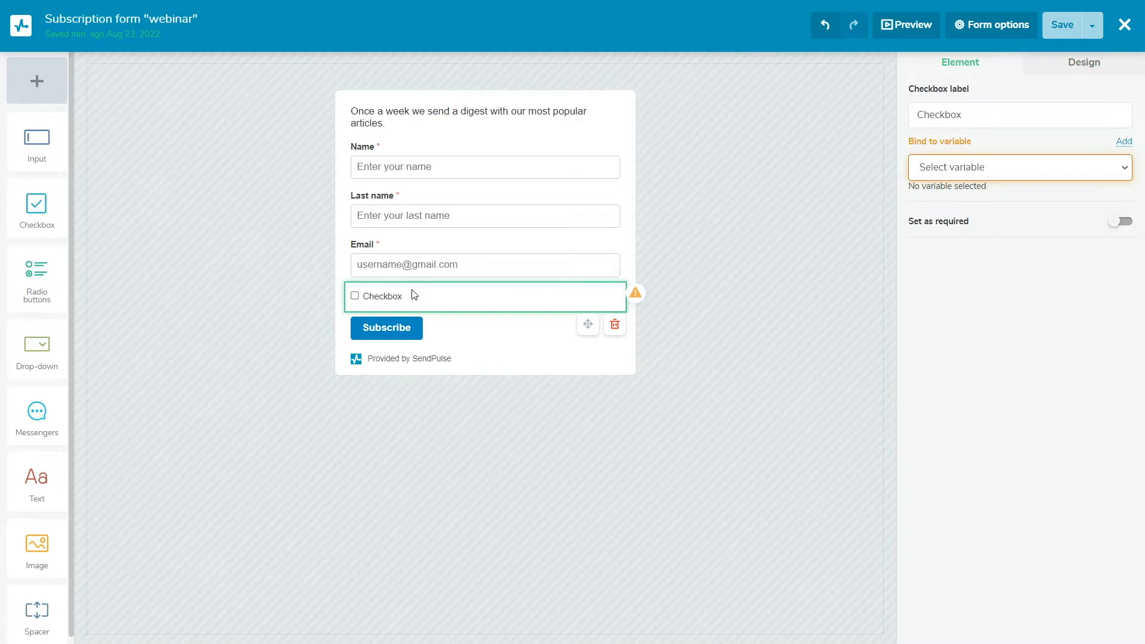
left_click_drag(974, 114, 917, 119)
type("I want to receive emails once a month")
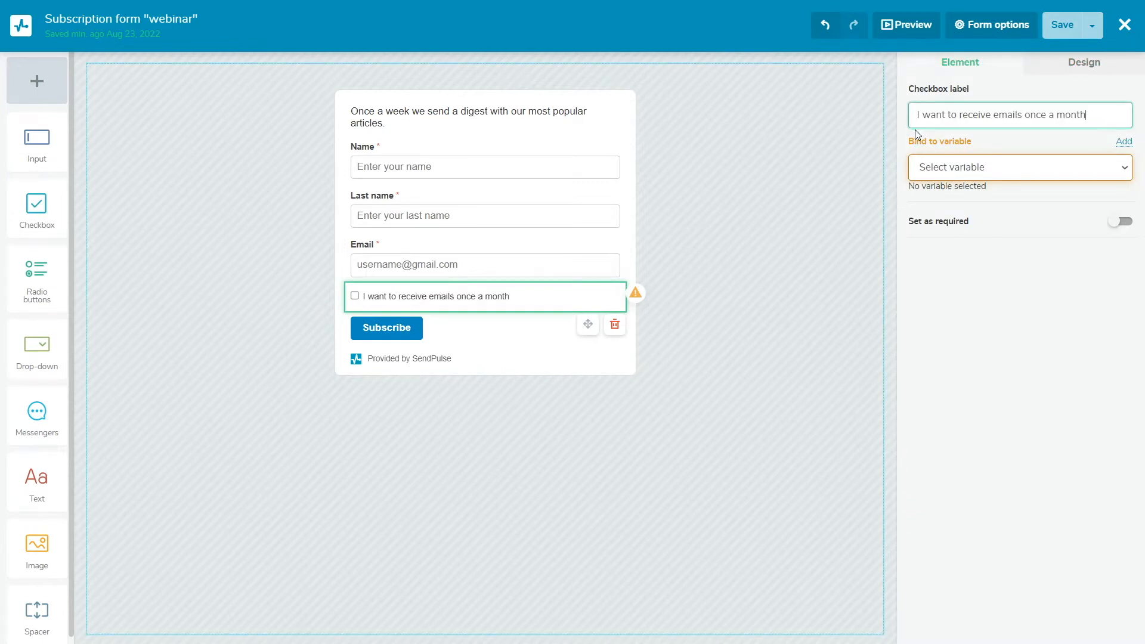
Step: Create a new variable named 1/month and bind the monthly emails checkbox to it
left_click(989, 135)
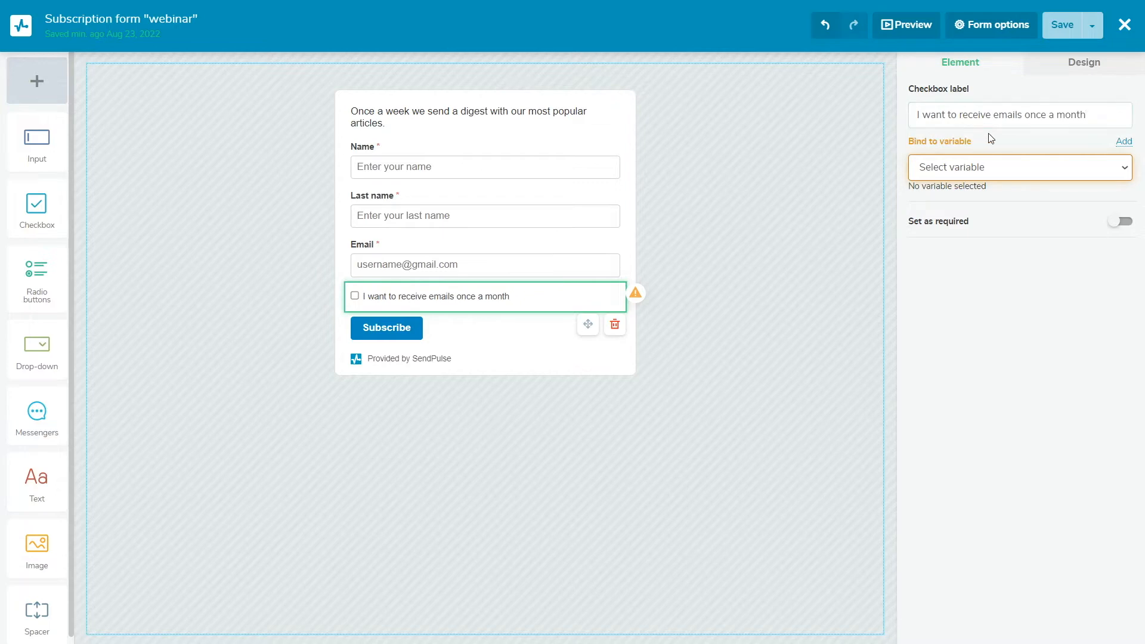
left_click(1123, 144)
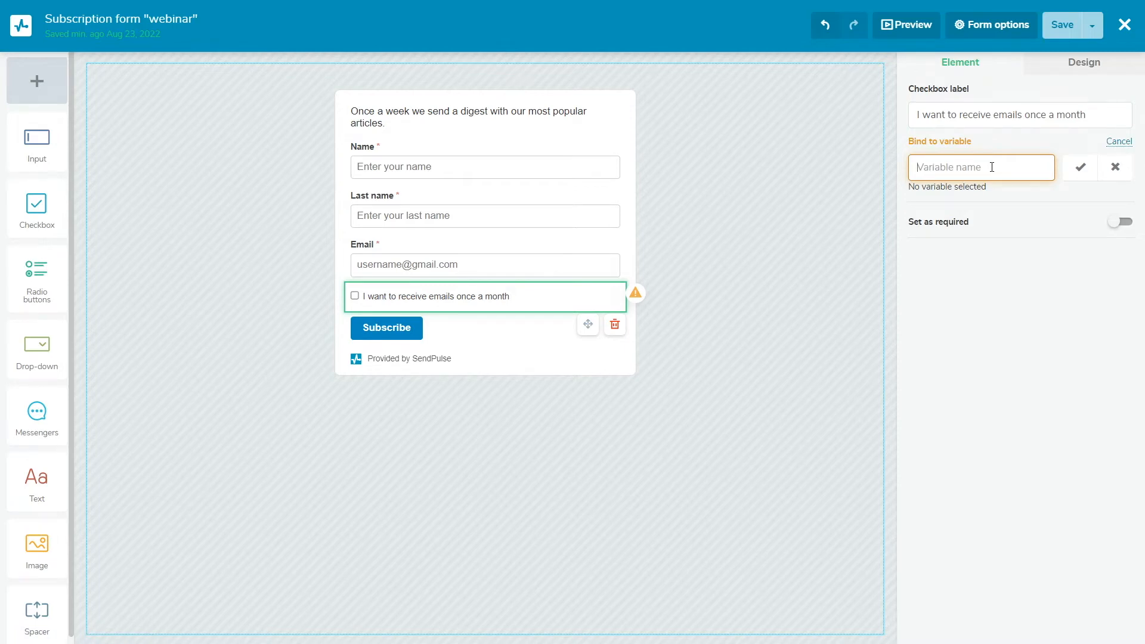
type("1/month")
left_click(1078, 176)
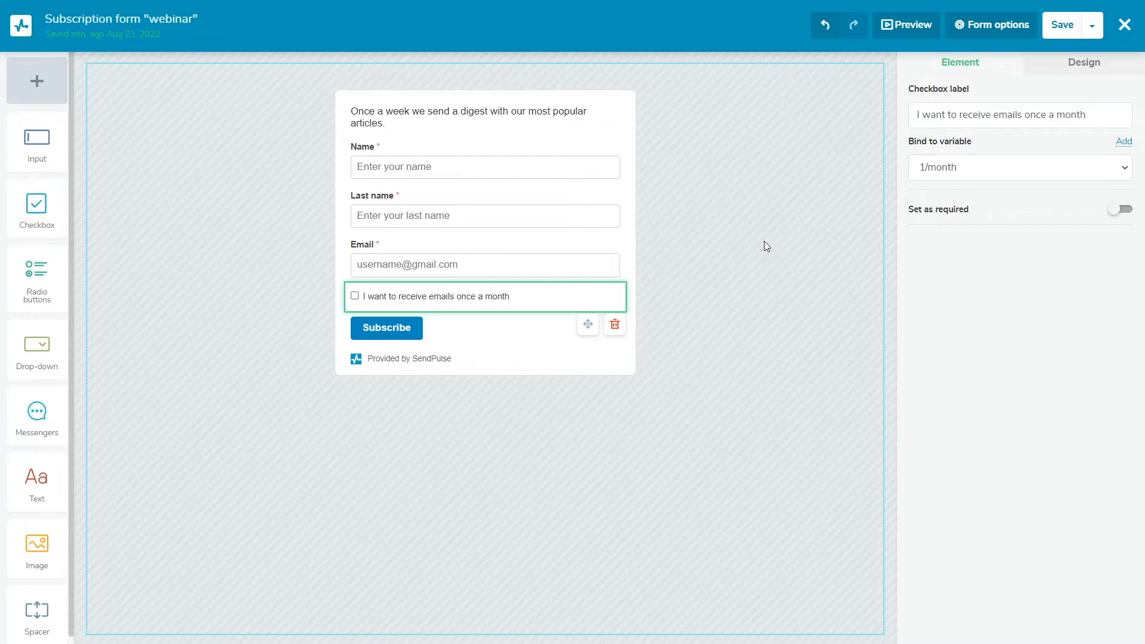
left_click(751, 314)
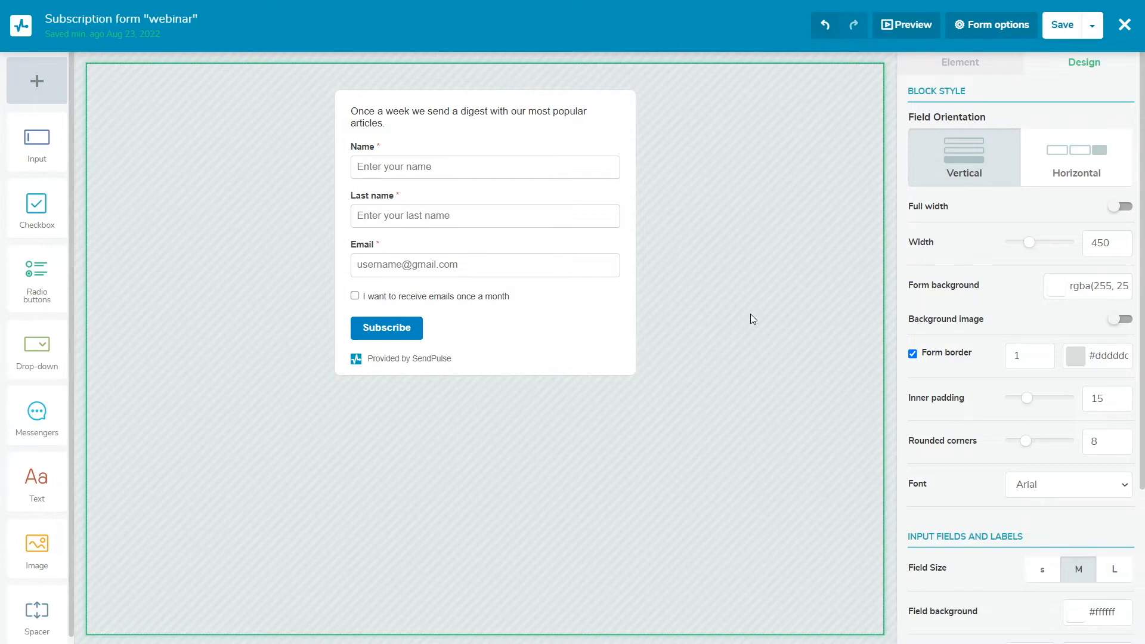
Step: Make the form GDPR compliant in the form options and apply the change
left_click(994, 35)
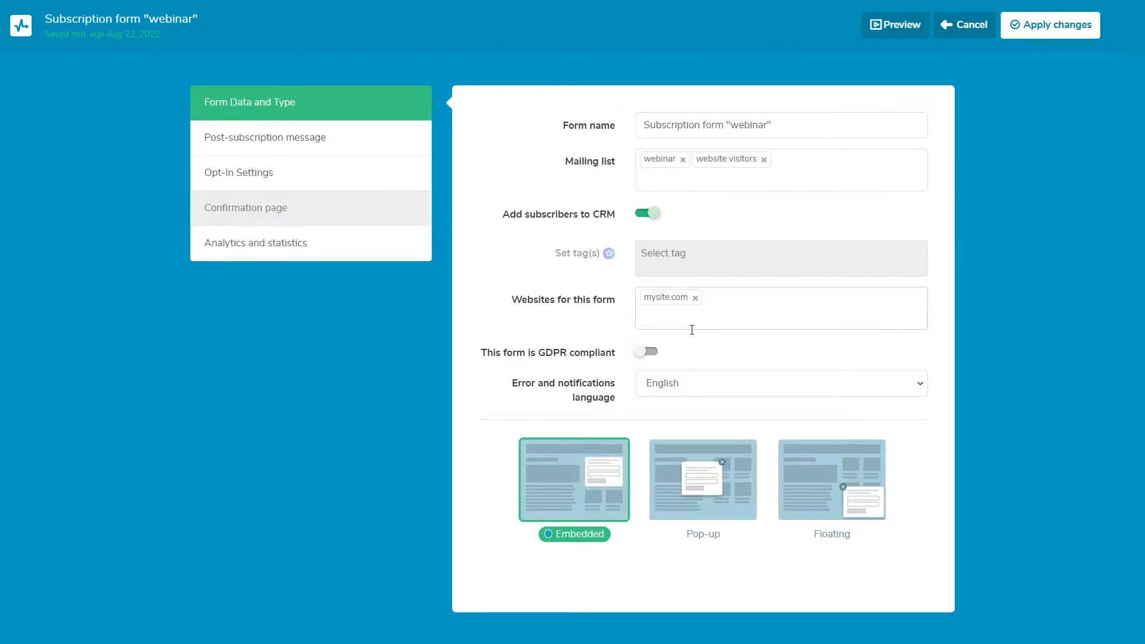
left_click(655, 354)
left_click(1031, 30)
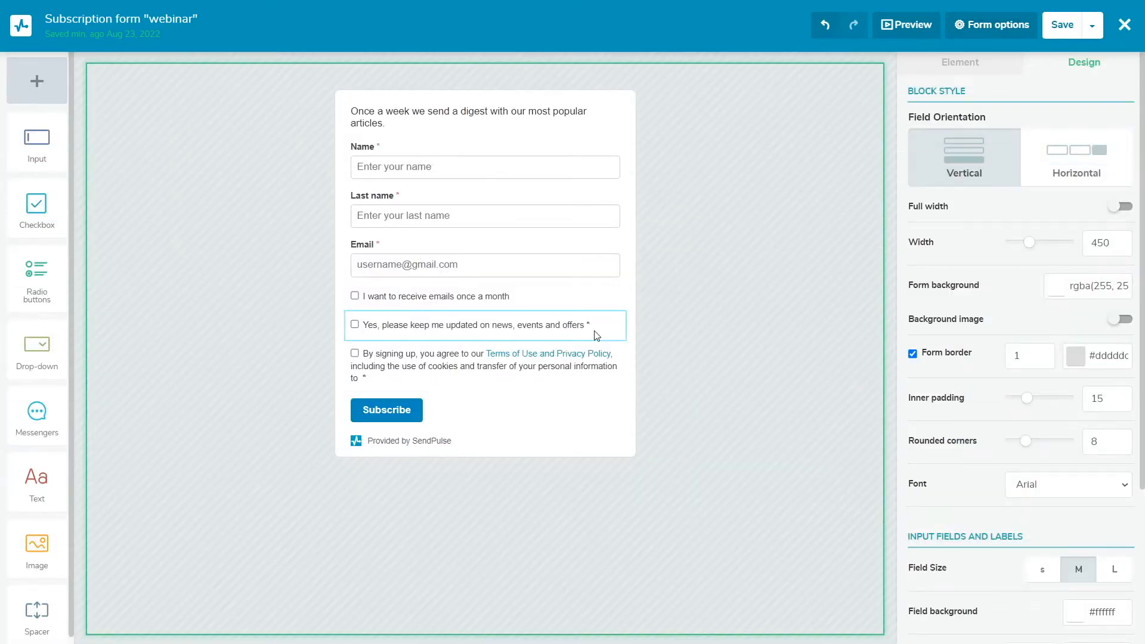
left_click(598, 384)
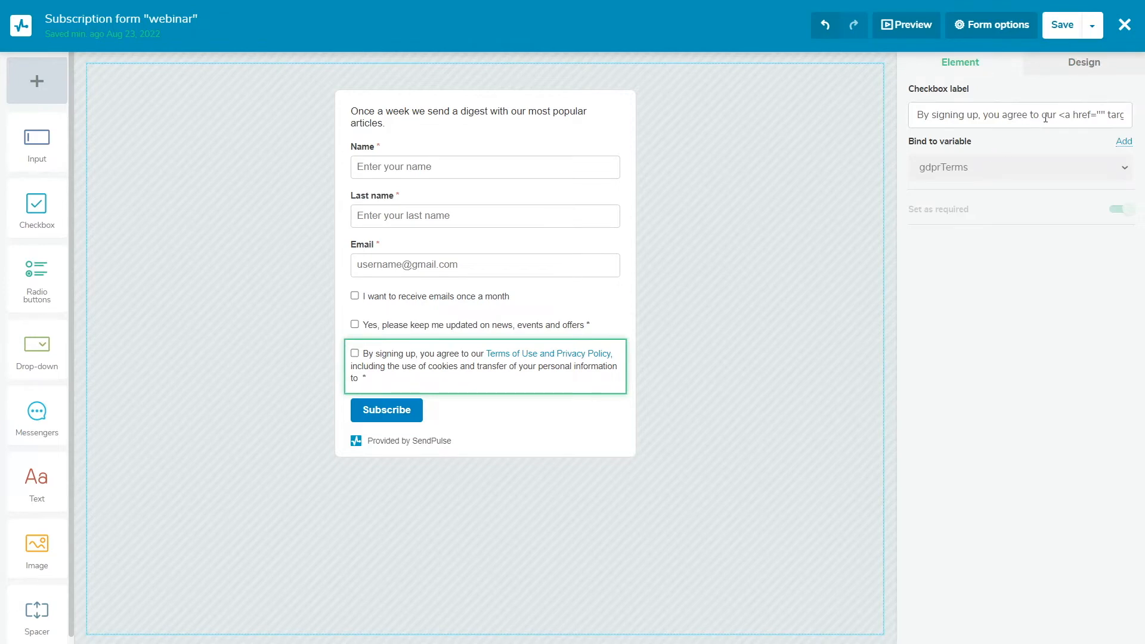
left_click_drag(1060, 115, 988, 115)
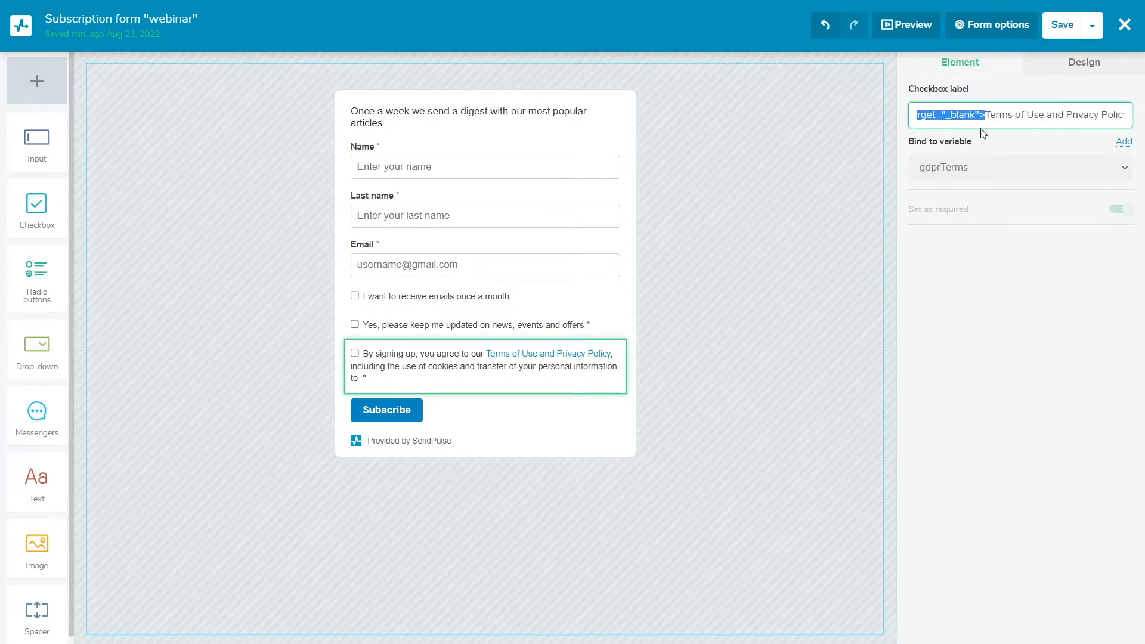
type("<a href=\"https://sendpulse.com/en/legal/pp\" target=\"_blank\">")
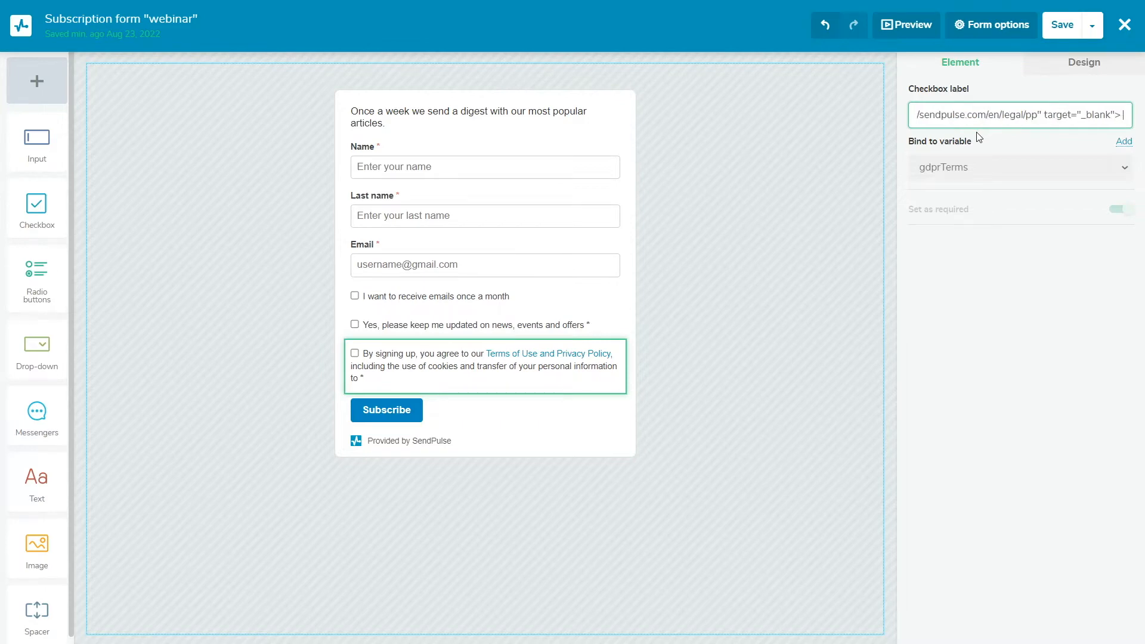
left_click(1017, 145)
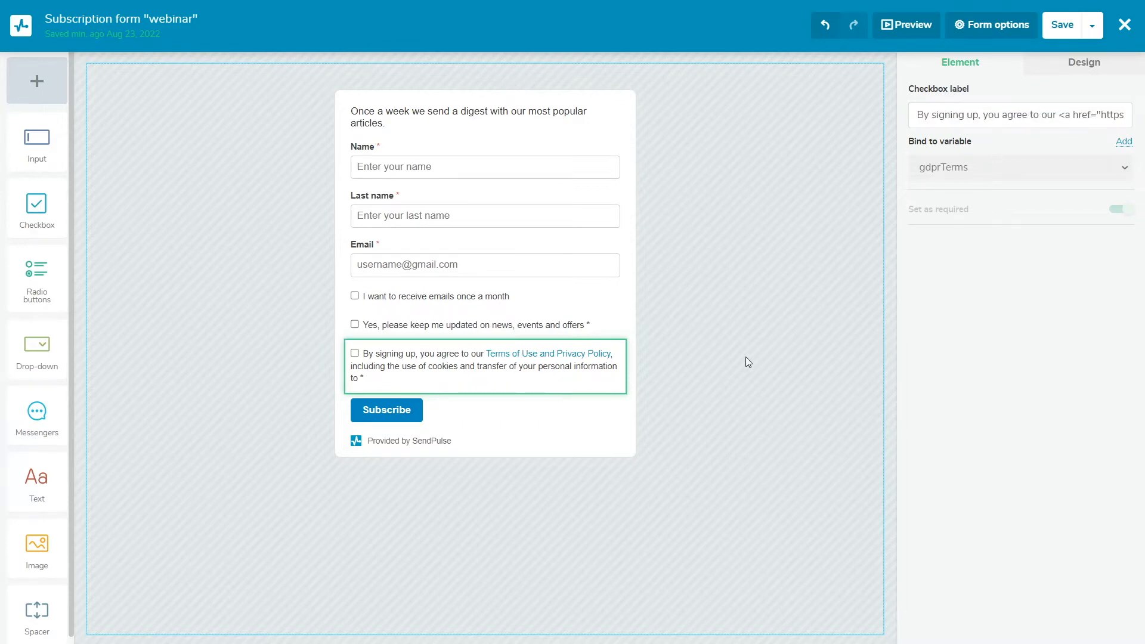
left_click(728, 380)
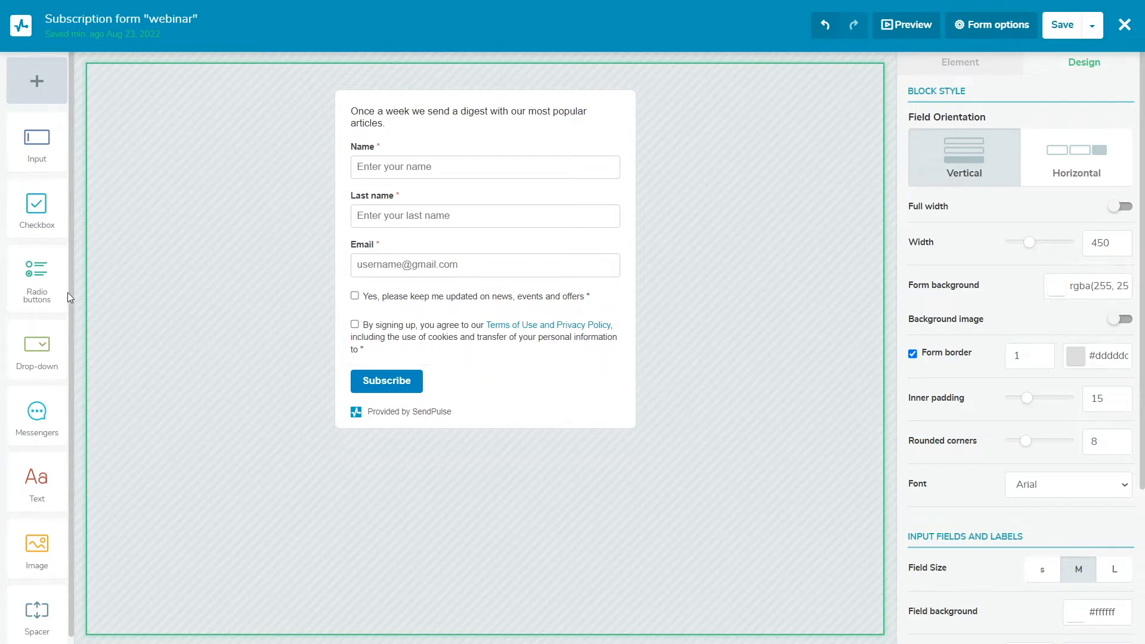
Step: Add a radio button group below the Email field labelled "Select your city" and bind it to the locale variable
left_click_drag(49, 288, 313, 310)
triple_click(965, 115)
type("Select your city")
left_click(1010, 172)
left_click(996, 310)
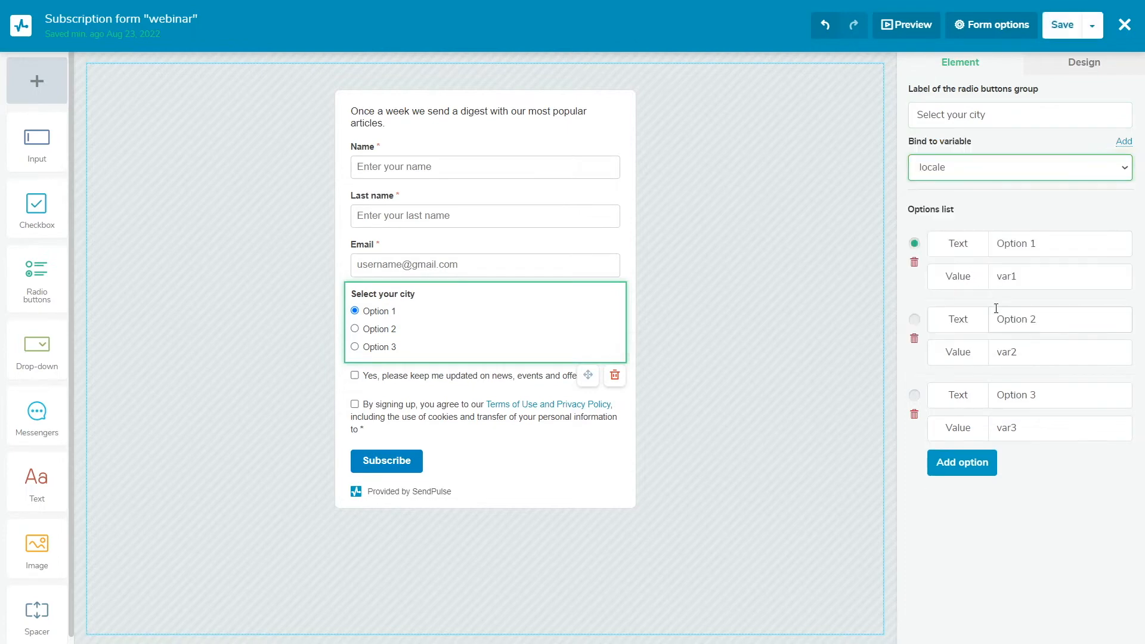
Step: Set the text and value of the first two radio options to London and Paris, and delete the third option
triple_click(1026, 244)
type("London")
triple_click(1028, 274)
type("Londo")
triple_click(1026, 319)
type("Paris")
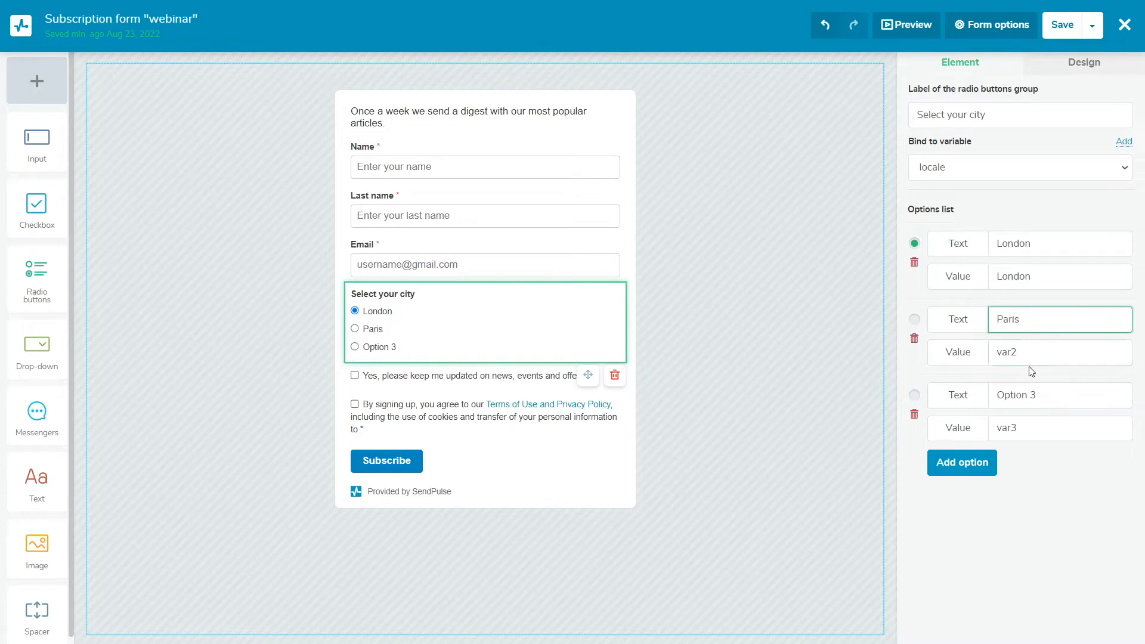
triple_click(1027, 353)
type("Paris")
left_click(916, 414)
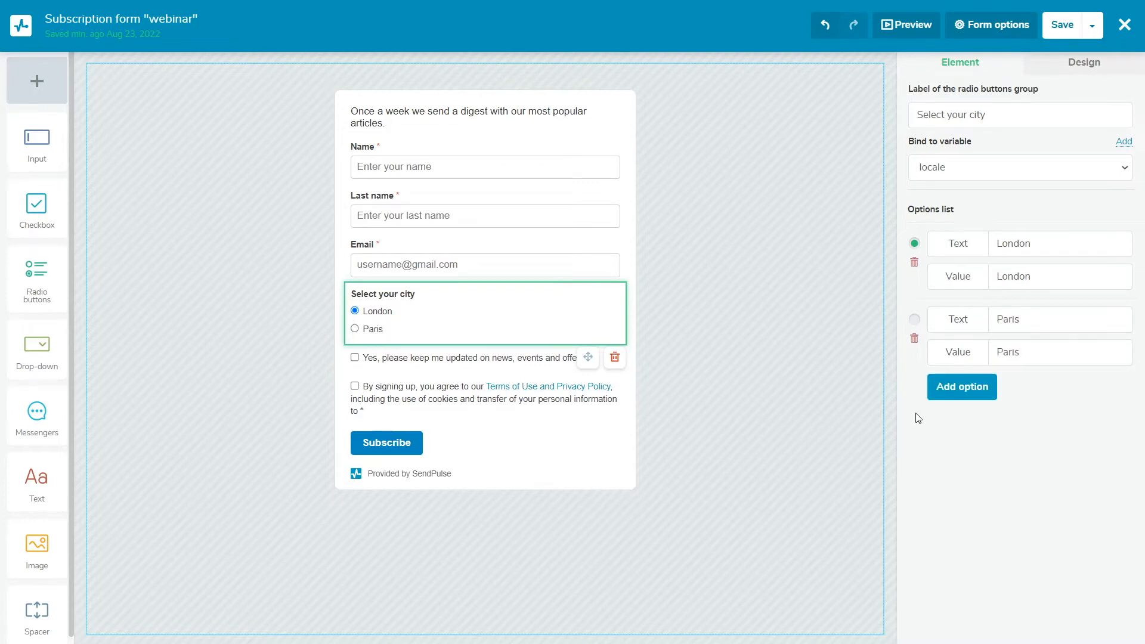
left_click(678, 328)
Step: Replace the radio button group with a drop-down list labelled "Select your city" and bind it to a variable
left_click(616, 358)
left_click_drag(37, 349, 334, 287)
triple_click(956, 115)
type("Select your city")
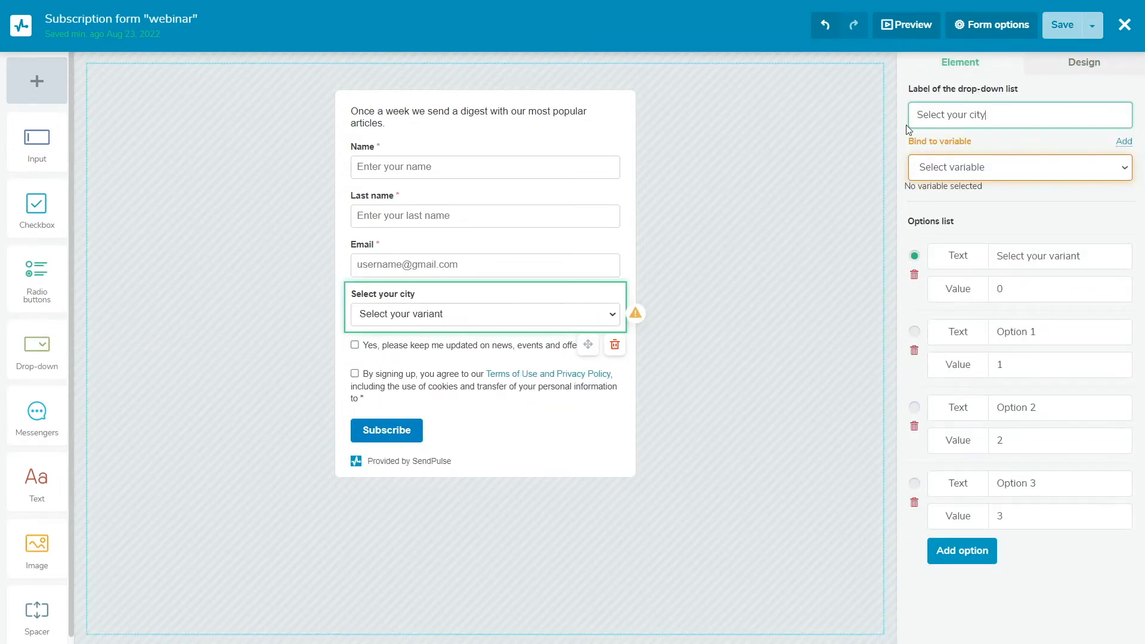
left_click(1014, 167)
left_click(954, 310)
Step: Set the first two drop-down options to London and Paris as both text and value, and delete the remaining options
triple_click(1035, 243)
type("London")
left_click(984, 281)
type("London")
triple_click(984, 320)
type("Paris")
left_click(975, 352)
type("Paris")
left_click(915, 414)
left_click(914, 414)
left_click(643, 320)
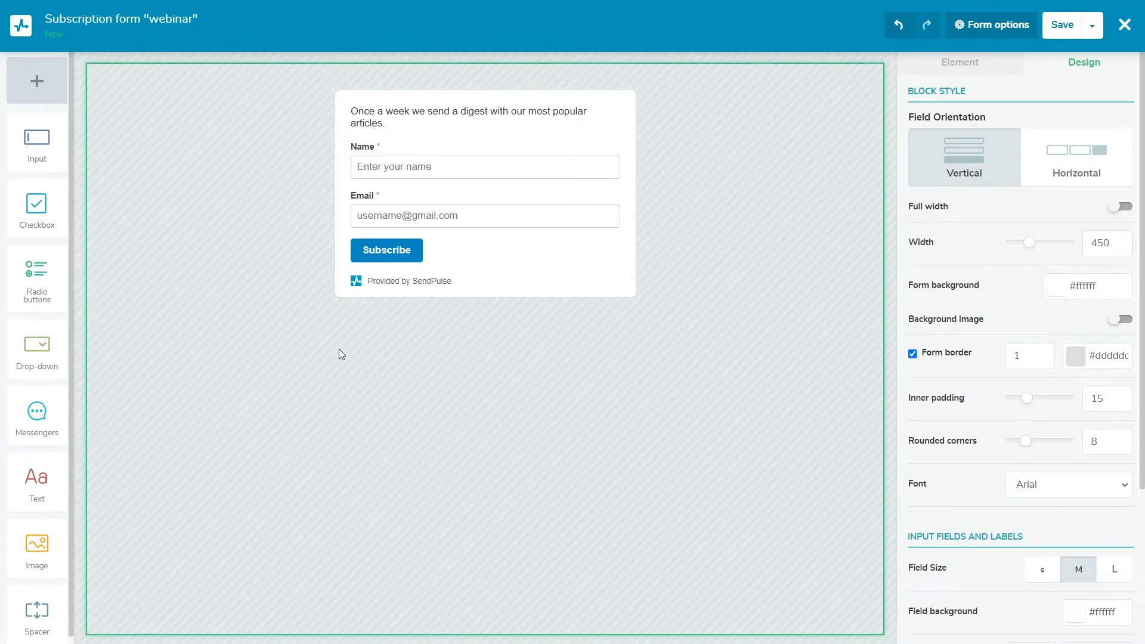
left_click_drag(56, 416, 417, 247)
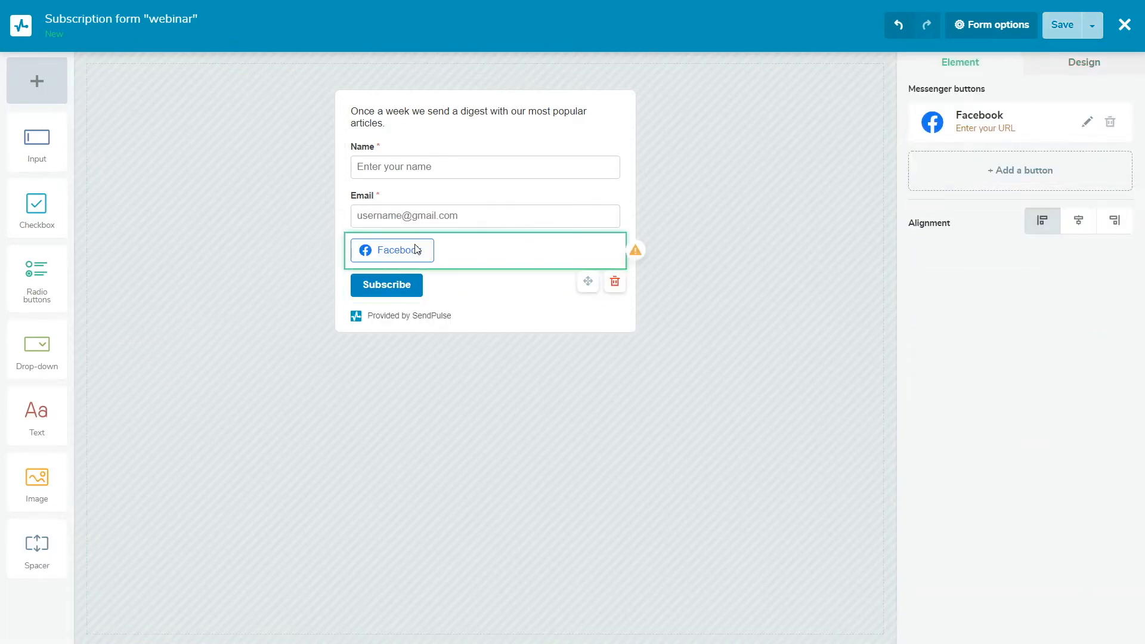
left_click(1087, 122)
left_click(962, 139)
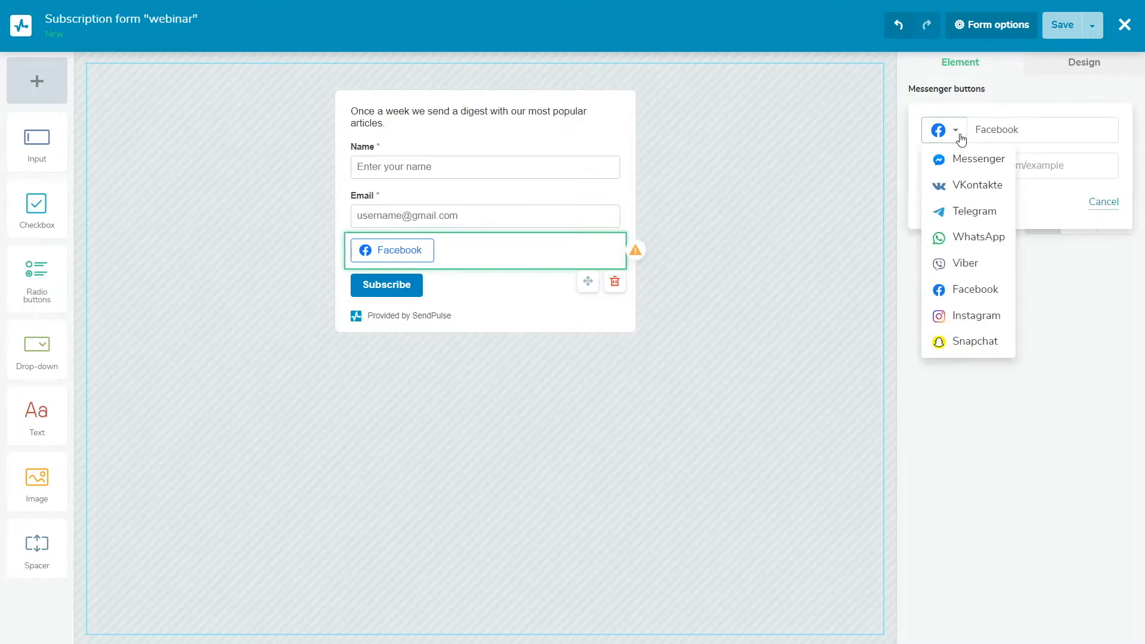
left_click(979, 314)
left_click_drag(1029, 130, 979, 131)
key("BackSpace")
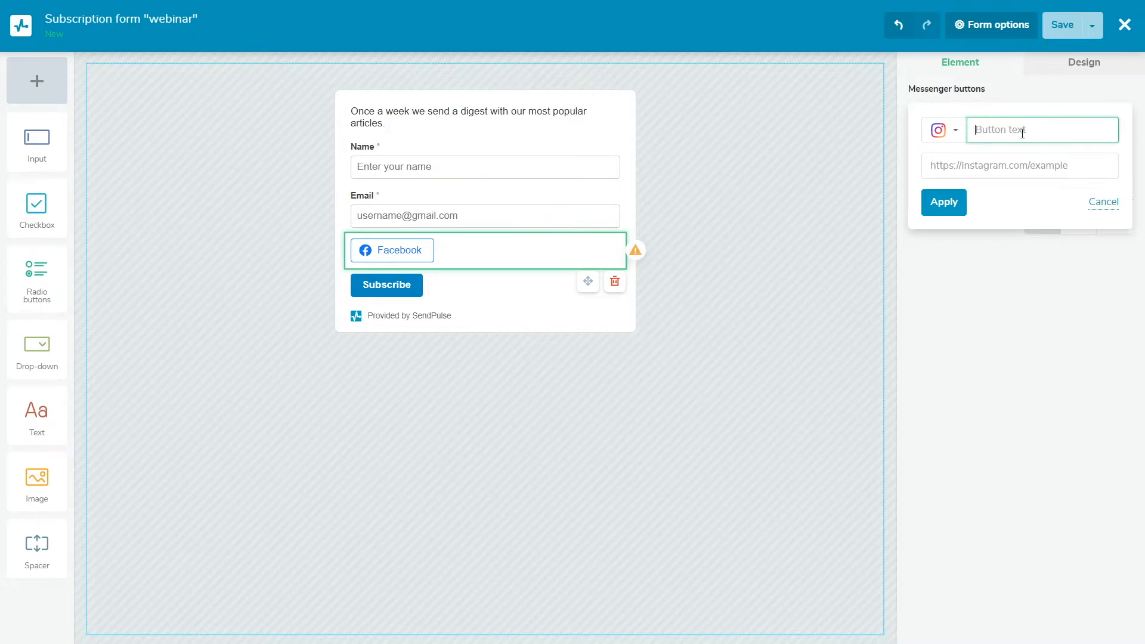
left_click(1015, 166)
key("ctrl+v")
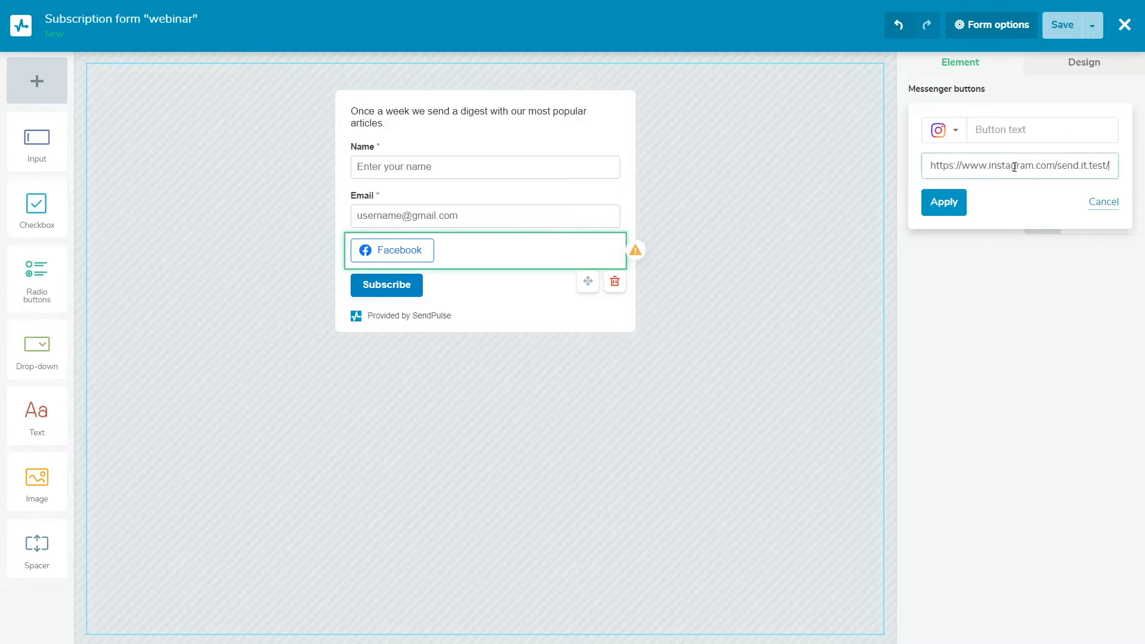
left_click(947, 202)
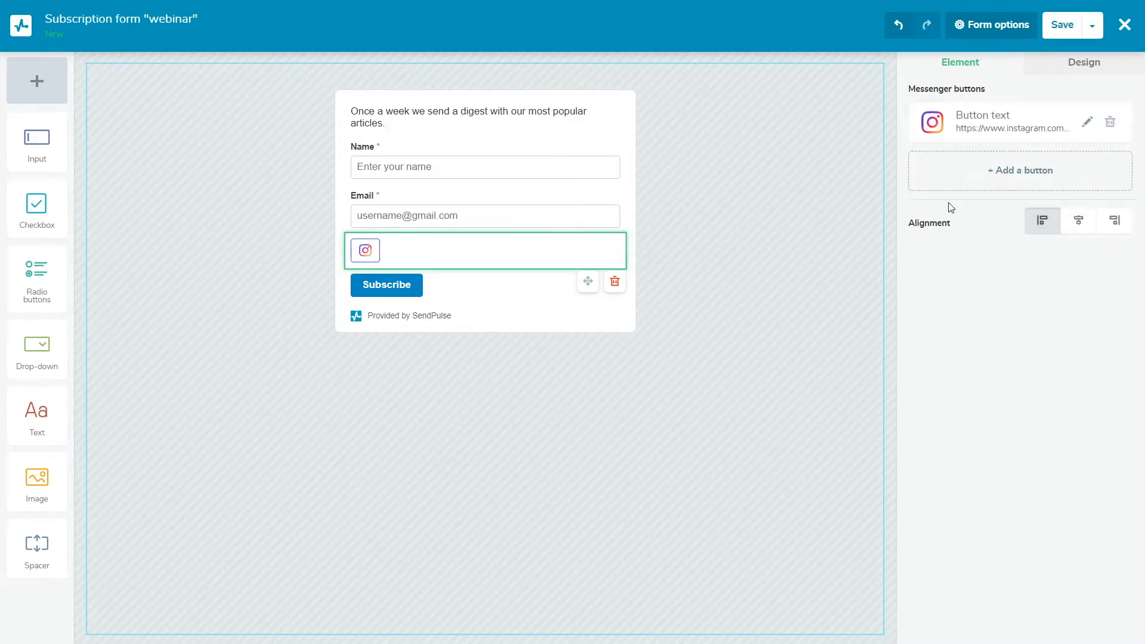
Step: Add a Messenger button without text that subscribes to SendTest
left_click(961, 175)
left_click(951, 181)
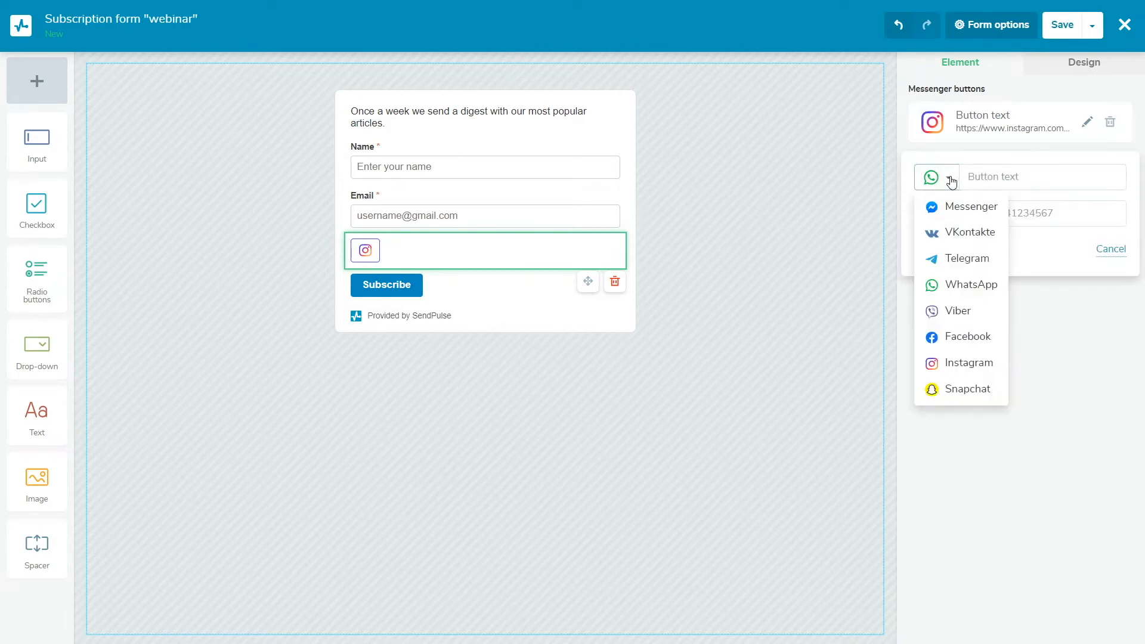
left_click(954, 207)
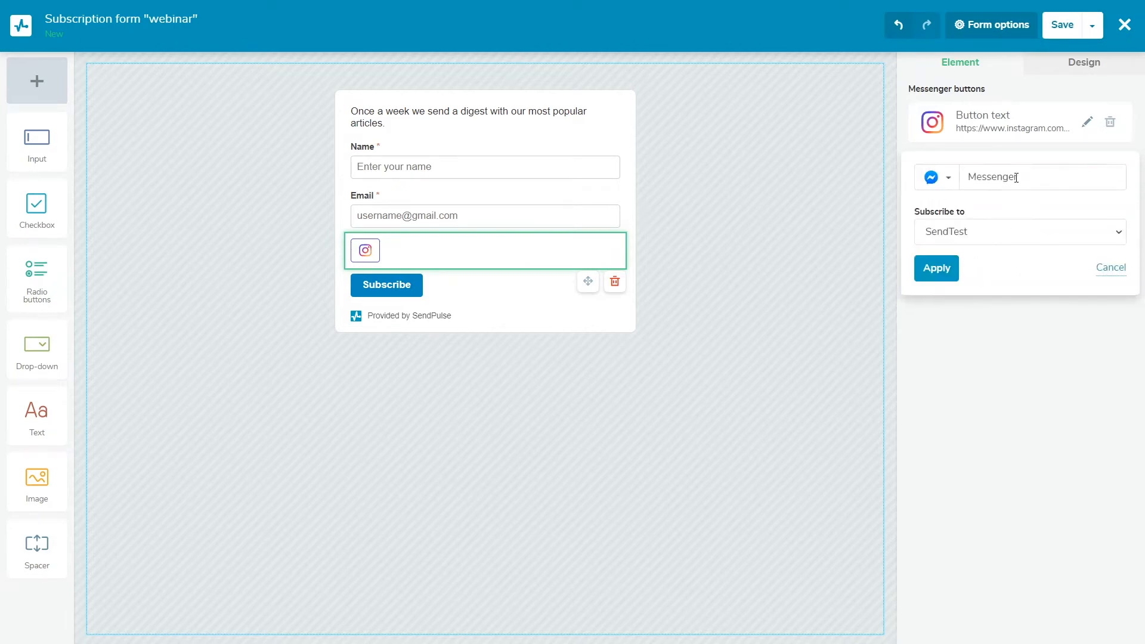
left_click(1023, 171)
double_click(1023, 172)
key("BackSpace")
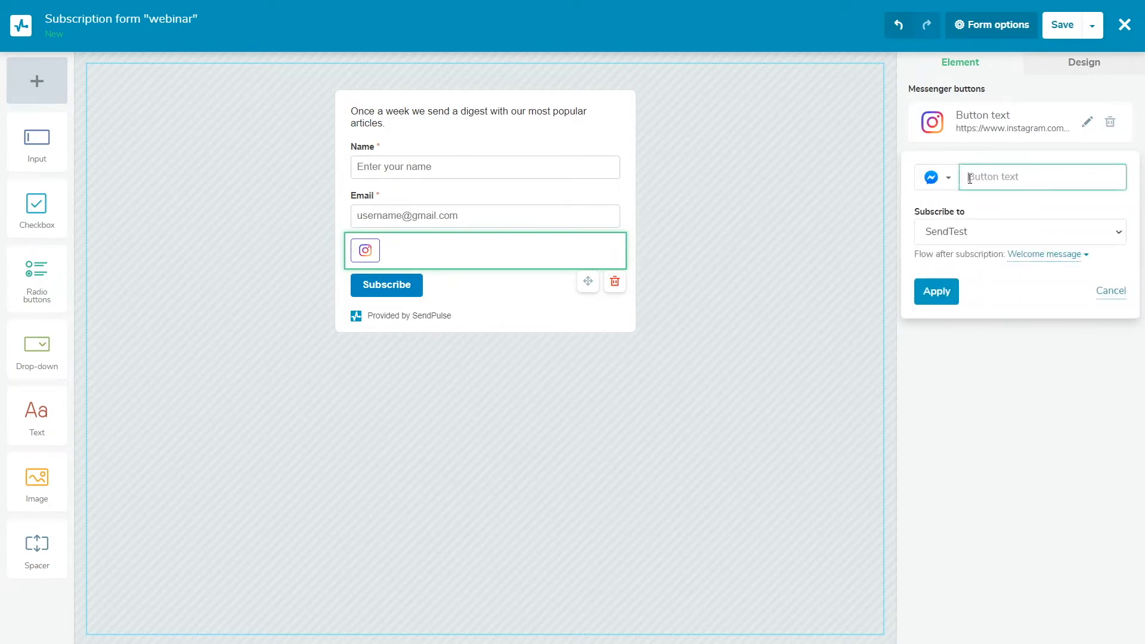
left_click(973, 234)
left_click(958, 253)
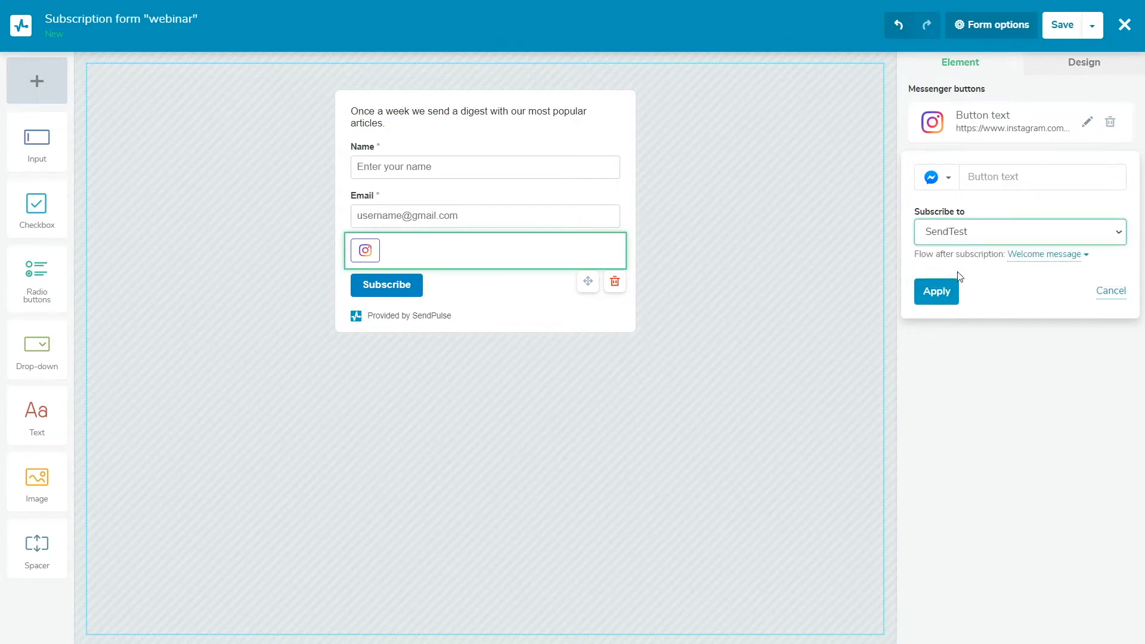
left_click(938, 292)
Step: Add a Telegram button without text that subscribes to TelegramChat, and centre the row of messenger buttons
left_click(966, 227)
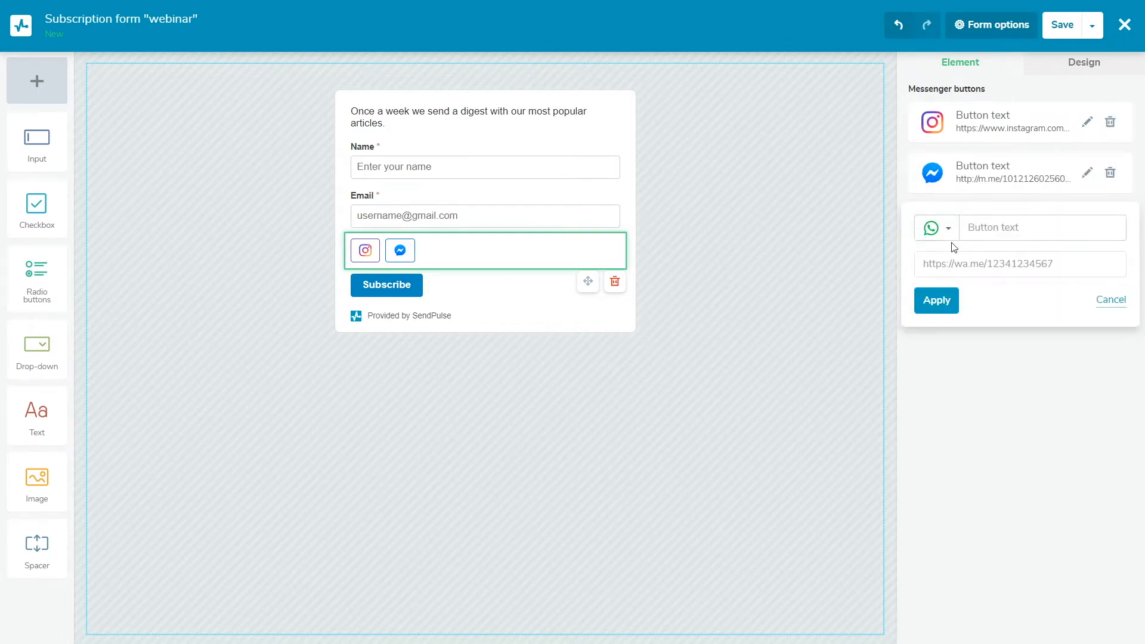
left_click(948, 235)
left_click(958, 309)
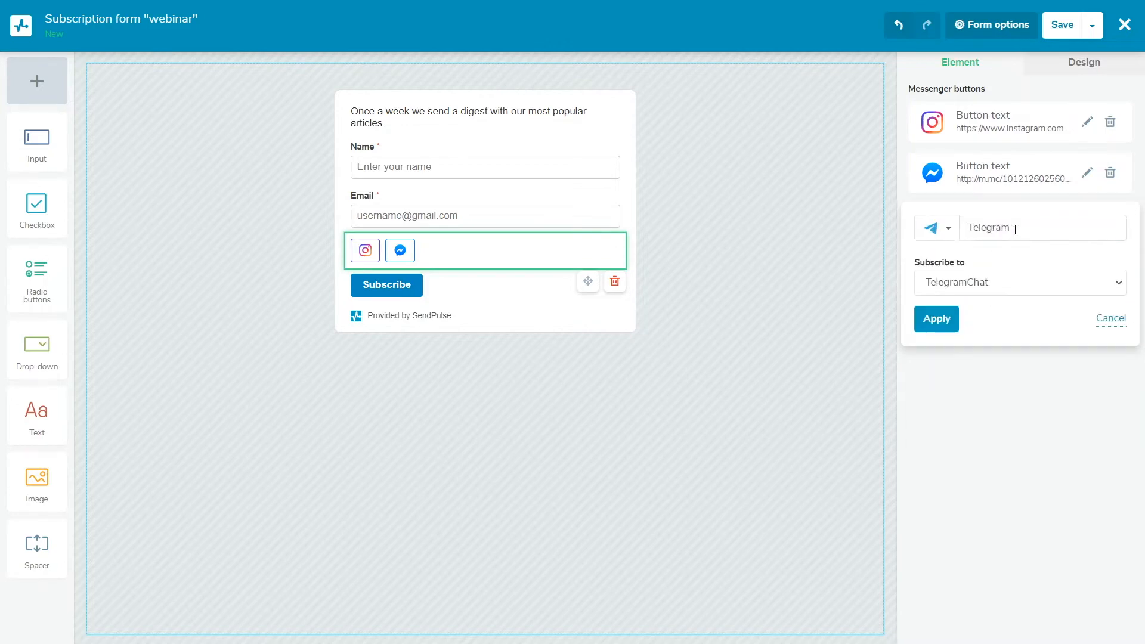
double_click(1029, 221)
key("BackSpace")
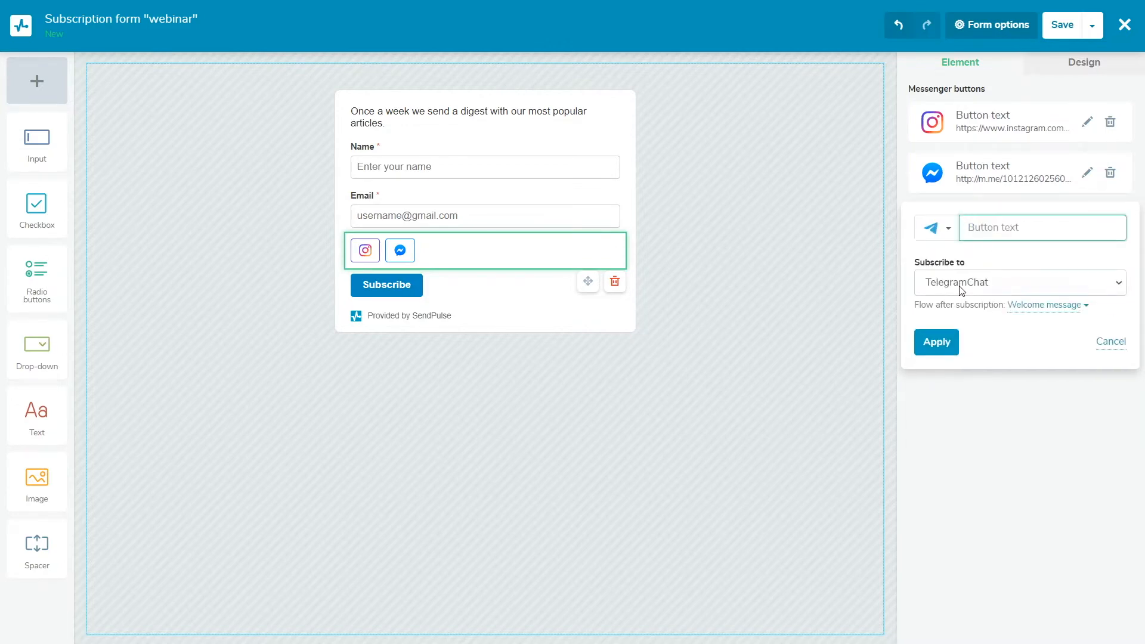
left_click(961, 288)
left_click(975, 297)
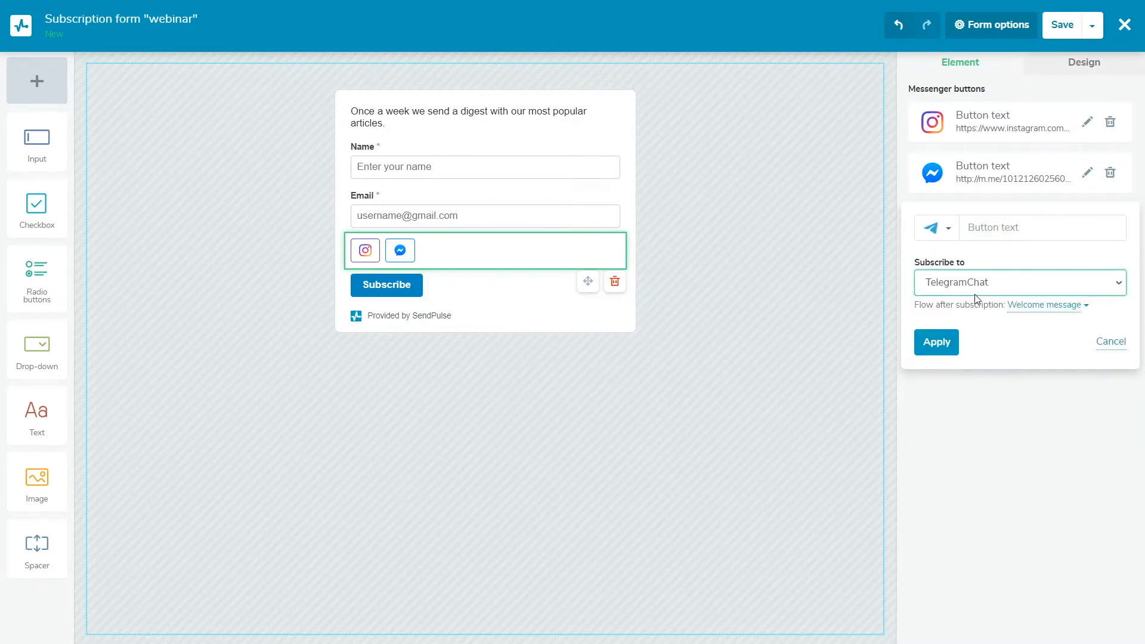
left_click(940, 343)
left_click(1080, 323)
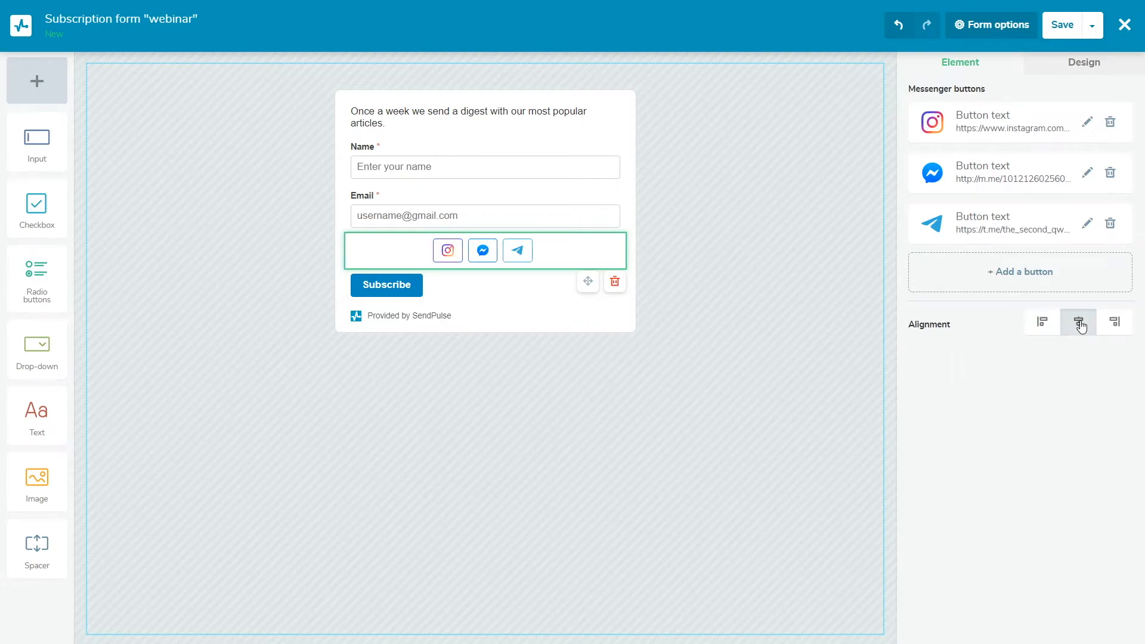
left_click(707, 277)
Step: Add a centred text block above the messenger buttons reading "or select a chatbot to subscribe"
left_click_drag(36, 418, 452, 245)
left_click_drag(1004, 144, 913, 147)
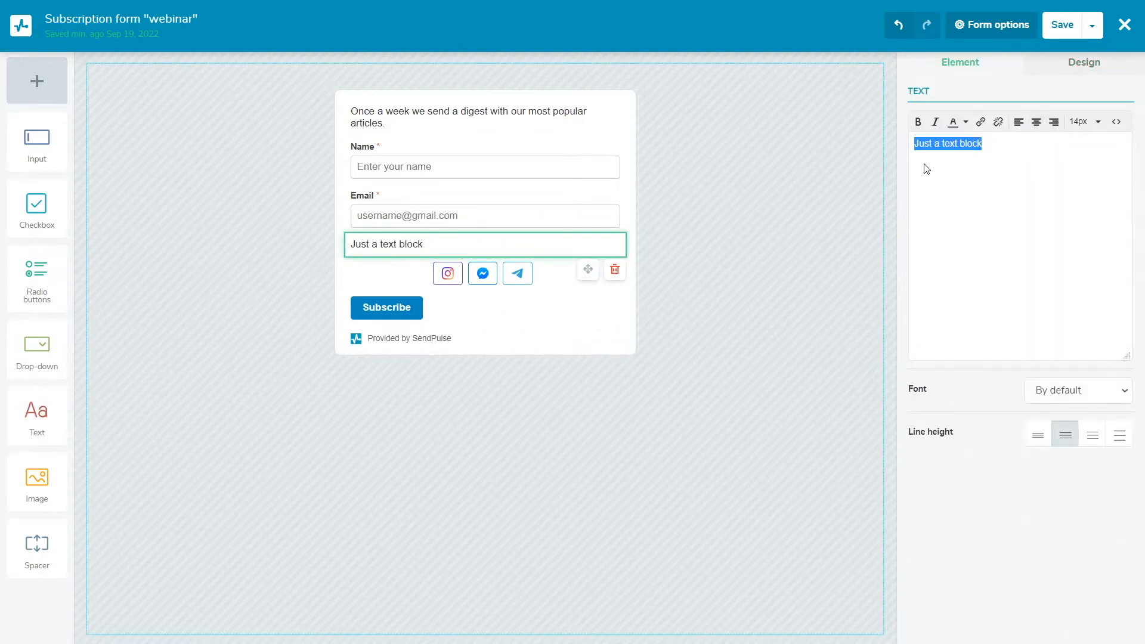
type("or select a chatbot to subscribe")
left_click(1037, 123)
left_click(692, 281)
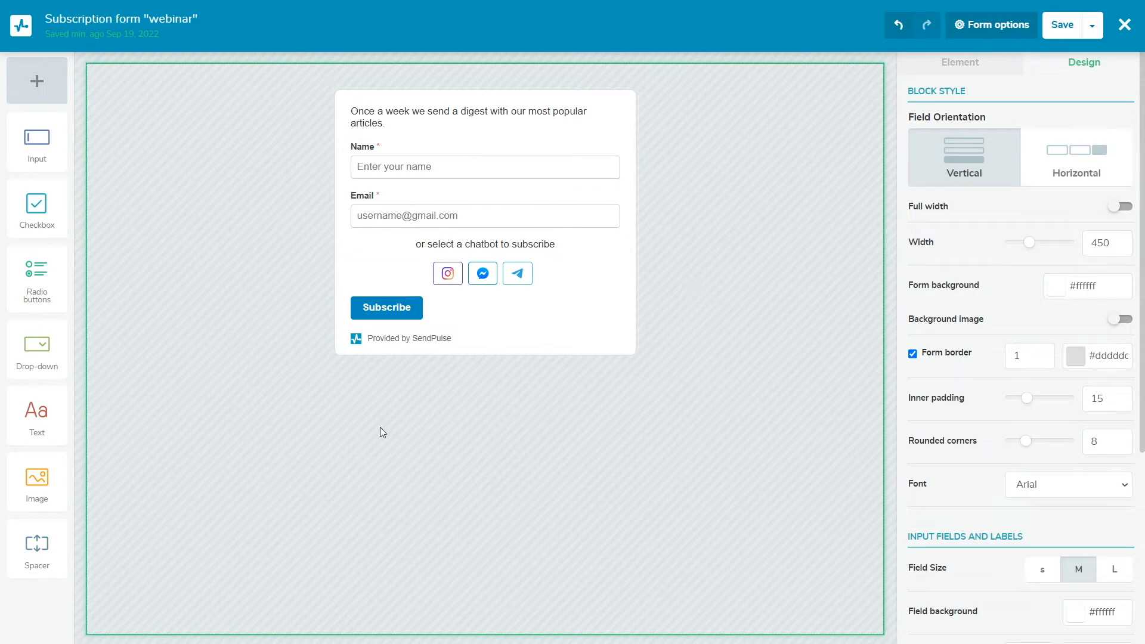
Step: Add an image element between the intro text and the Name field and upload chatbot_4.png into it
left_click_drag(53, 472, 429, 154)
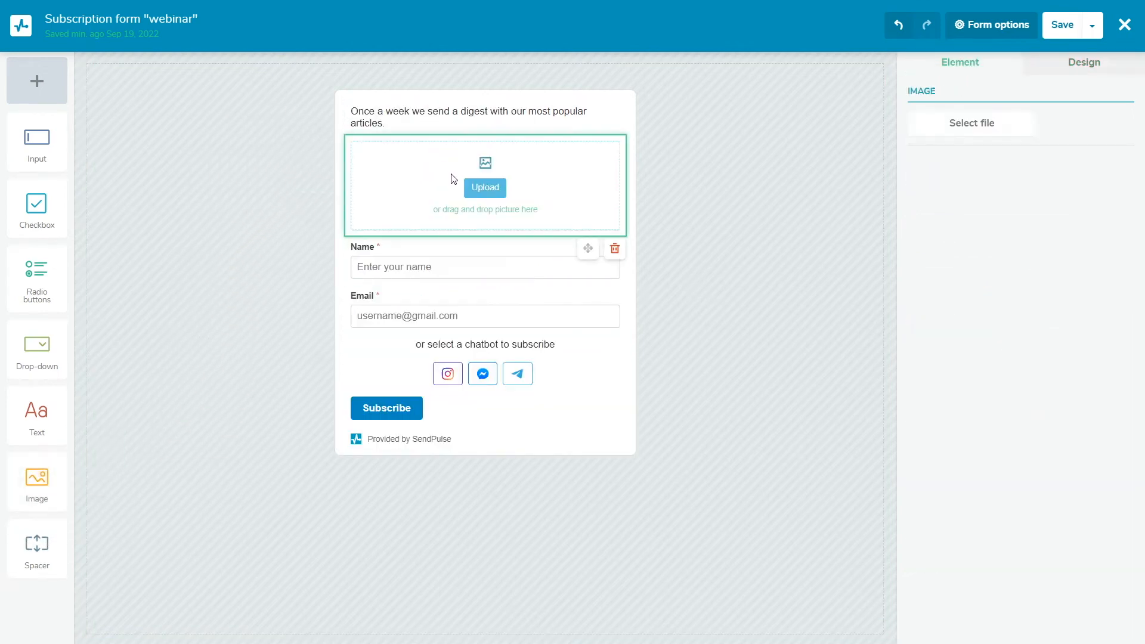
left_click(485, 189)
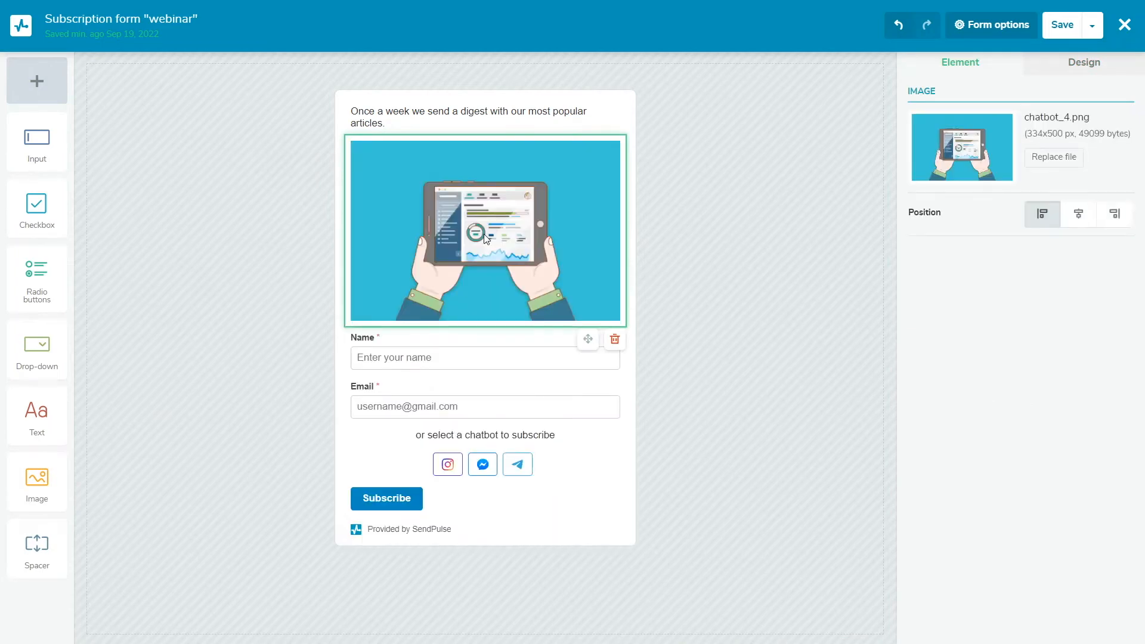
left_click(678, 252)
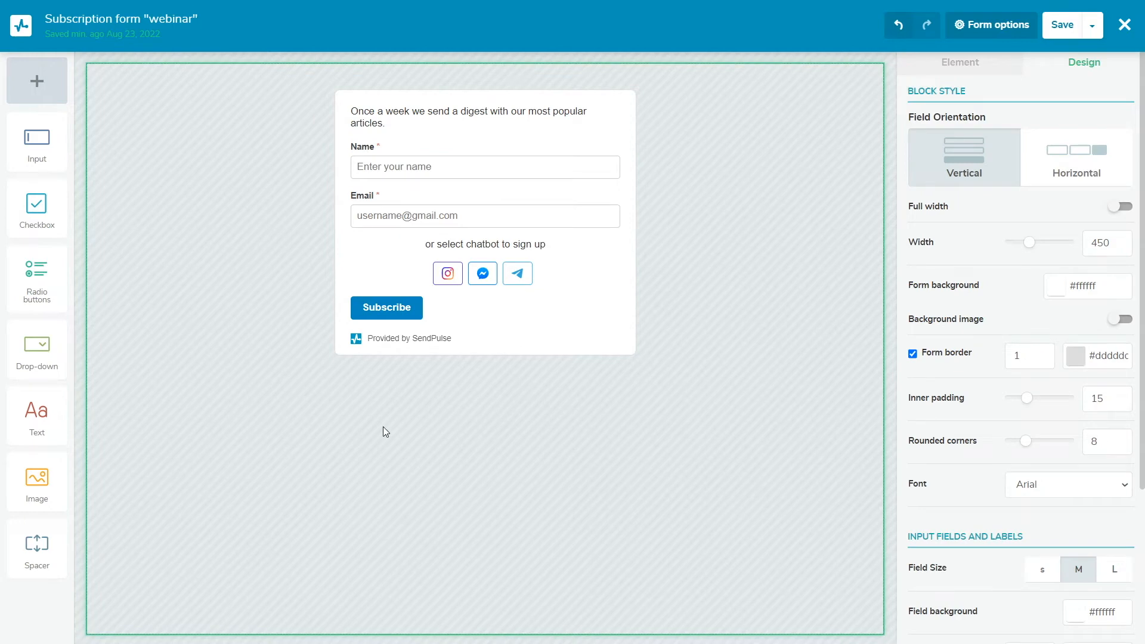
Step: Insert a reduced-height spacer above the intro text and a second spacer, 35 high, below it
left_click_drag(42, 536, 404, 124)
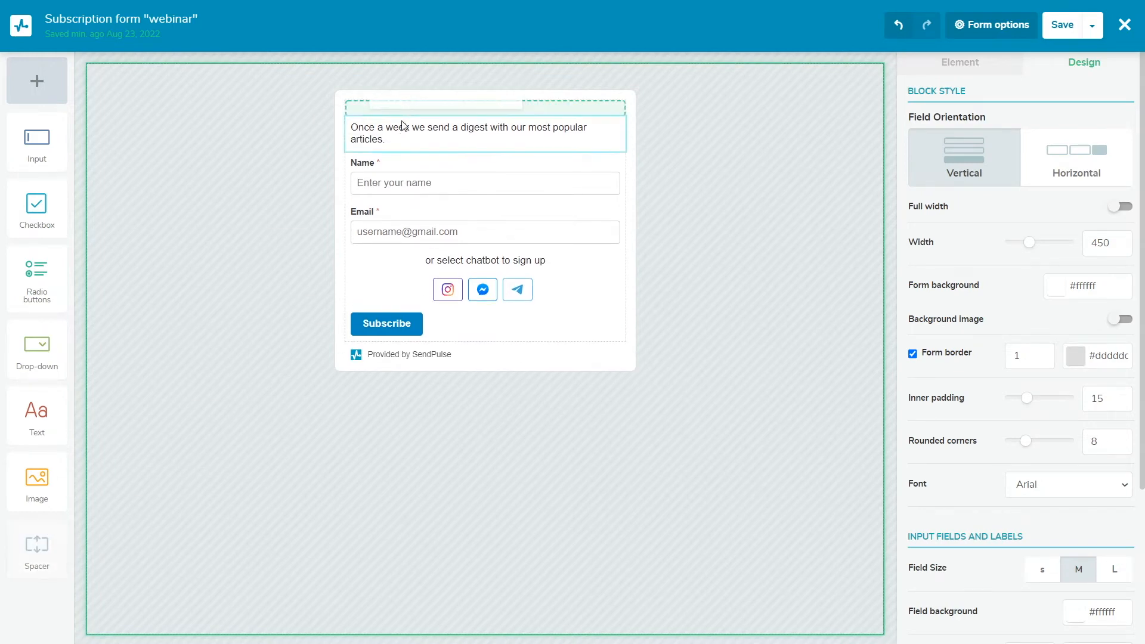
left_click_drag(1021, 95, 1013, 93)
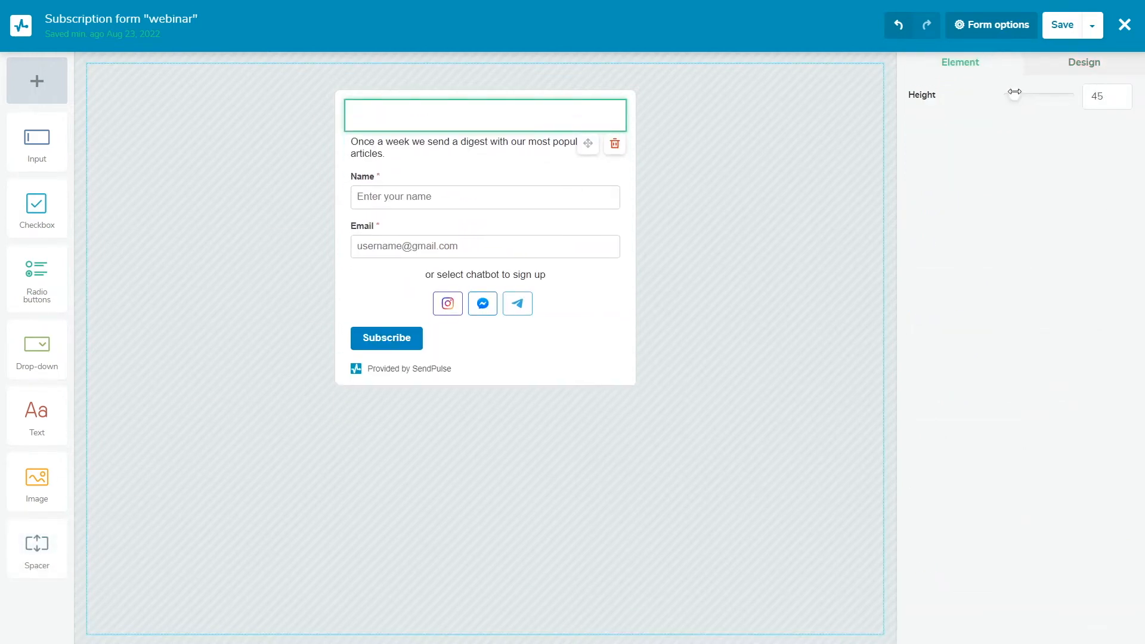
left_click_drag(31, 563, 409, 188)
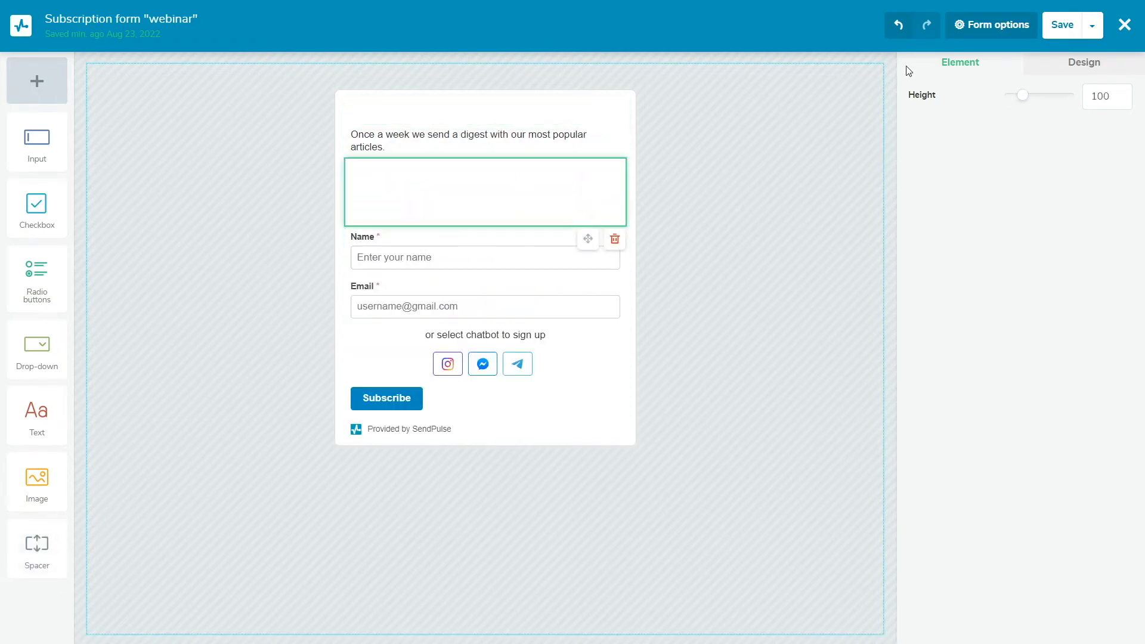
left_click_drag(1030, 93, 1014, 94)
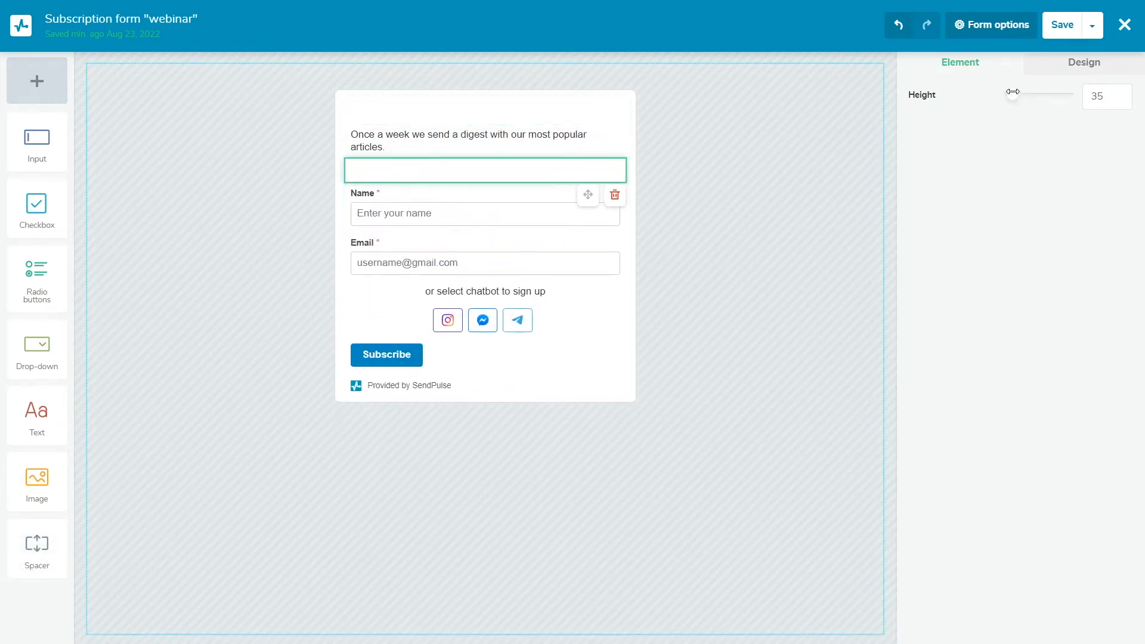
left_click(677, 296)
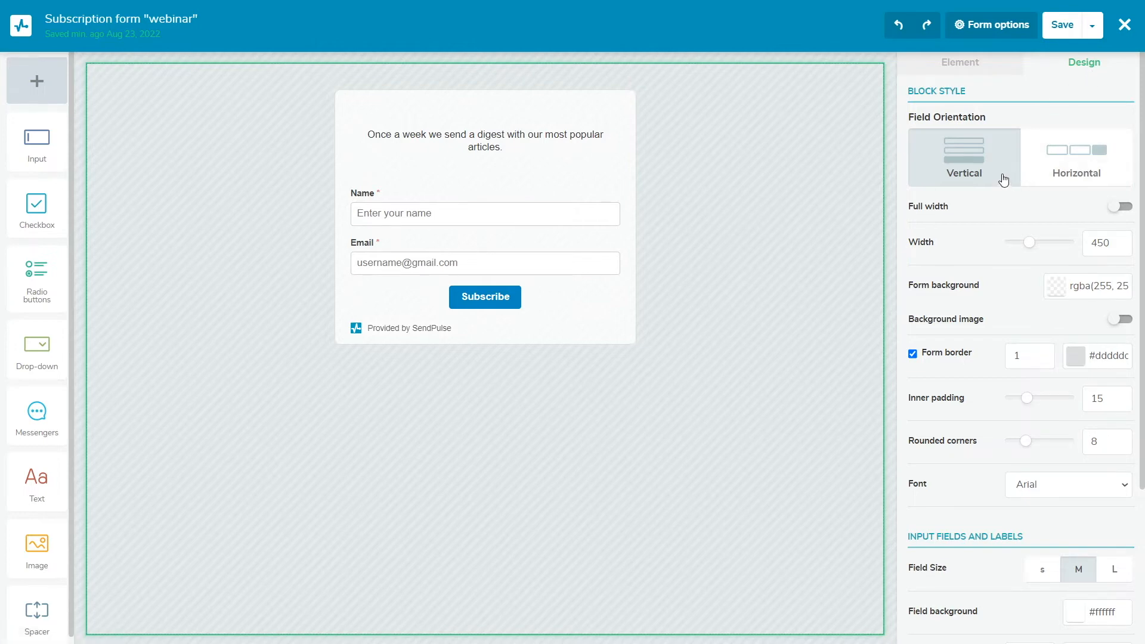
Step: Try the horizontal field orientation and the full-width setting on the form, reverting each one
left_click(1037, 177)
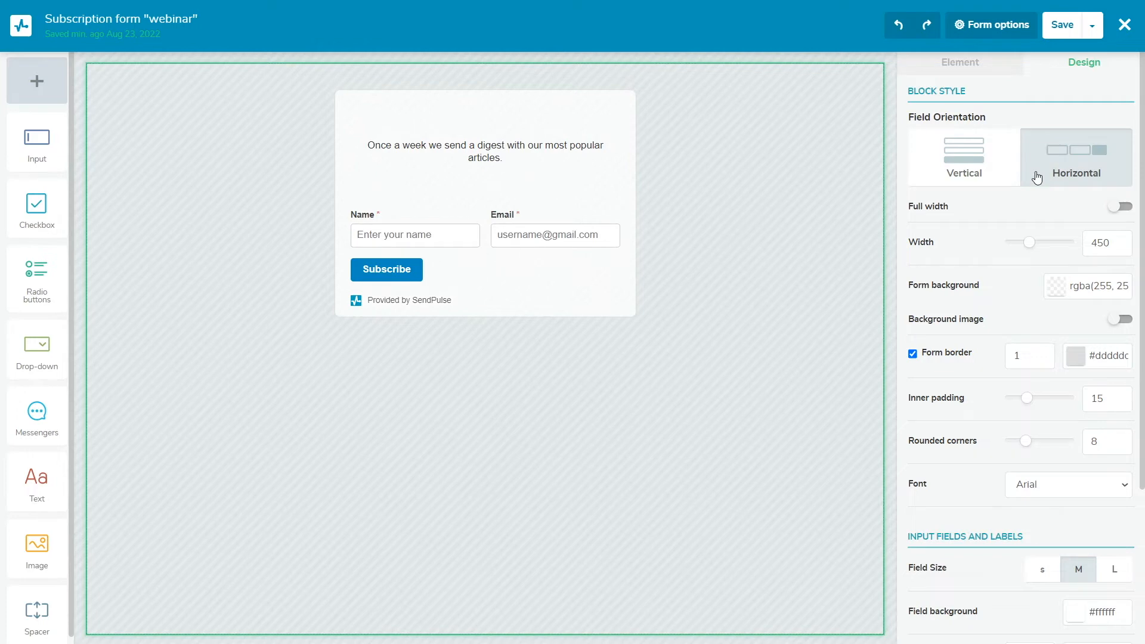
left_click(1006, 179)
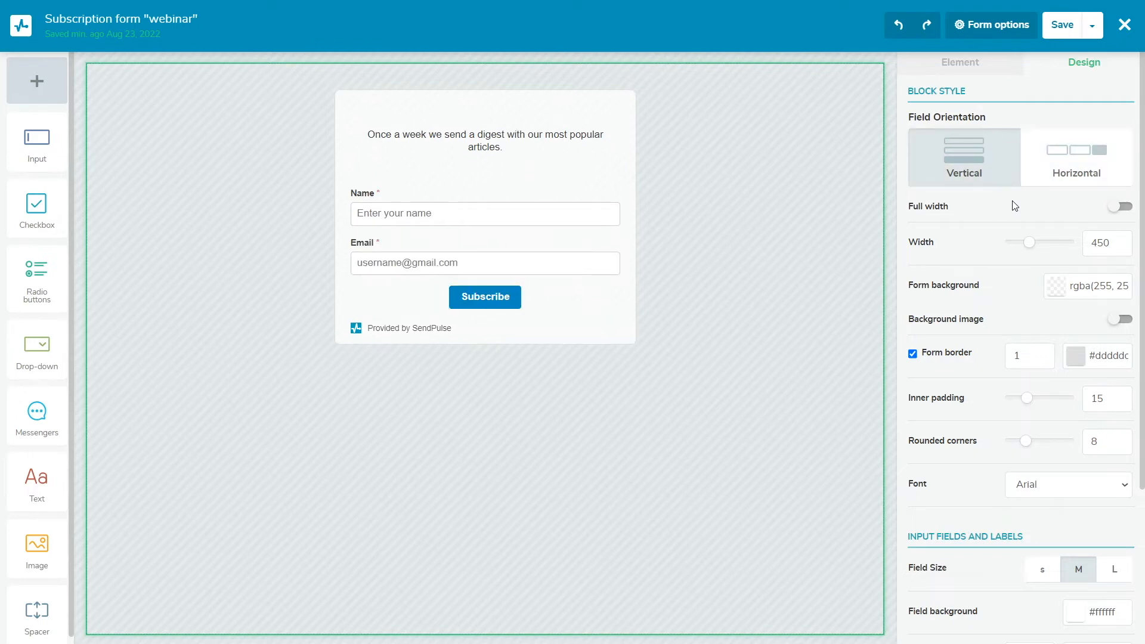
left_click(1129, 210)
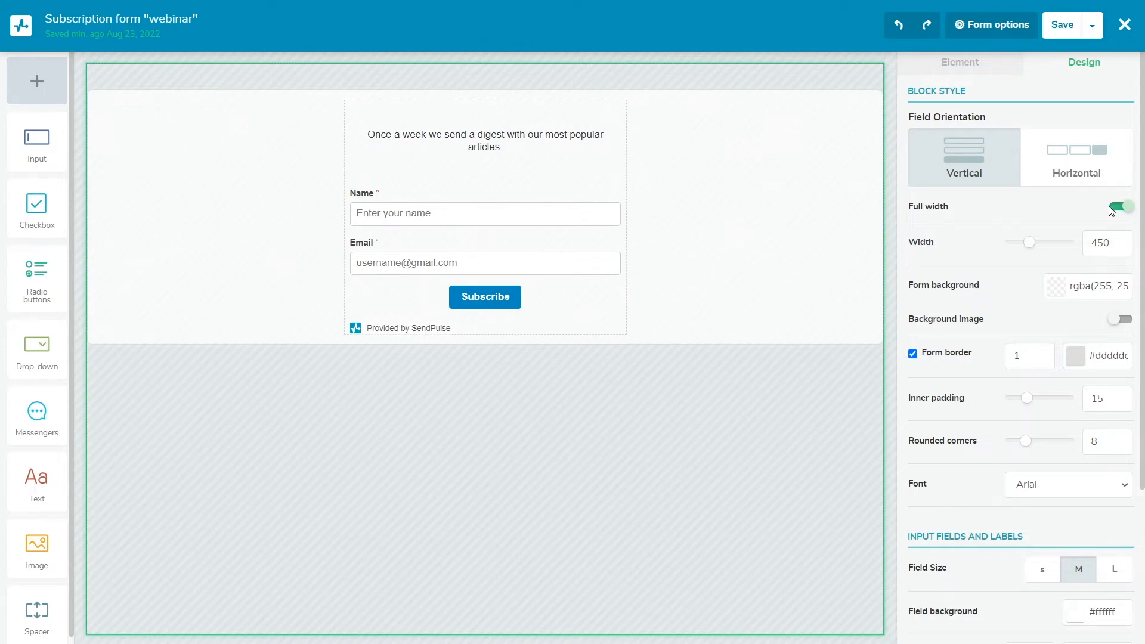
left_click(1113, 212)
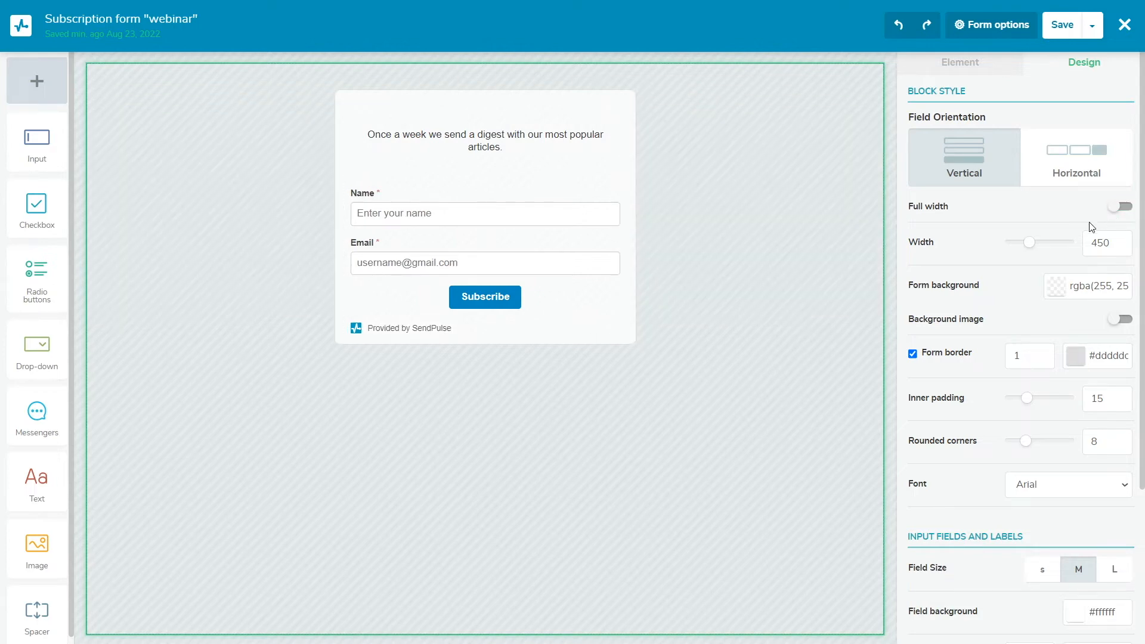
Step: Set the form width to 620 and change the form background to a light purple
left_click_drag(1032, 245, 1043, 245)
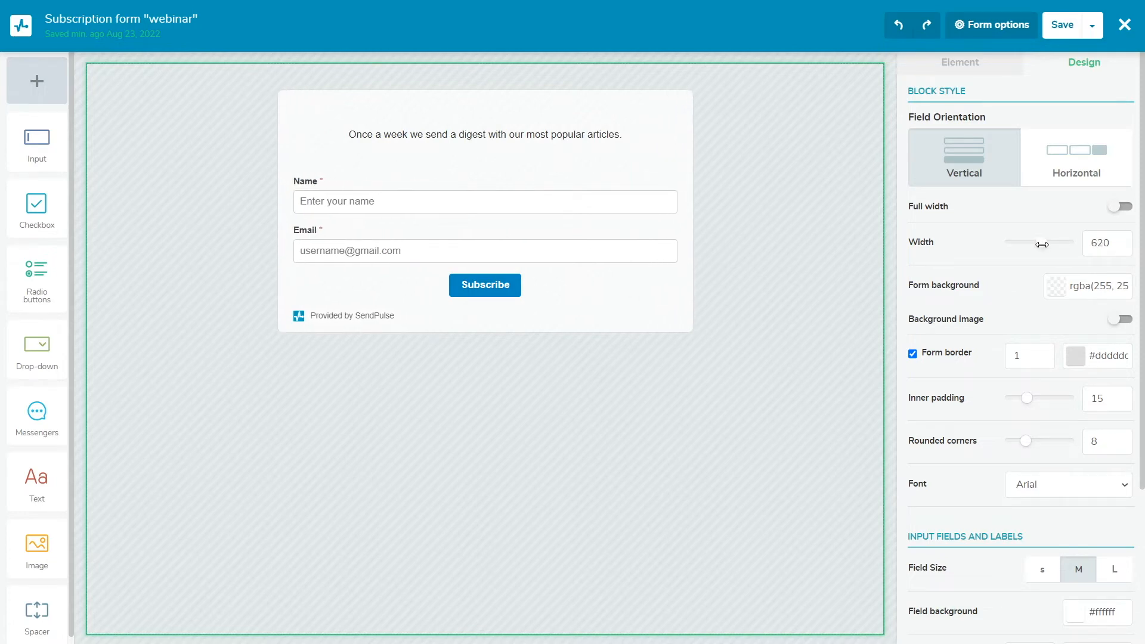
left_click(1057, 289)
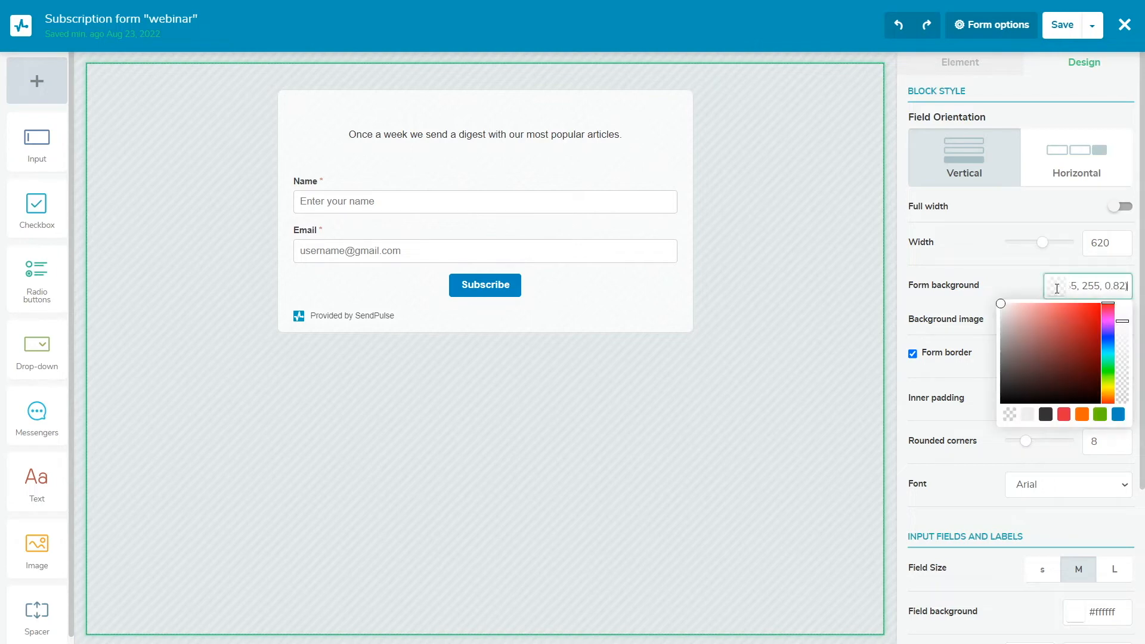
left_click_drag(1106, 303, 1108, 334)
left_click_drag(1023, 317, 1051, 318)
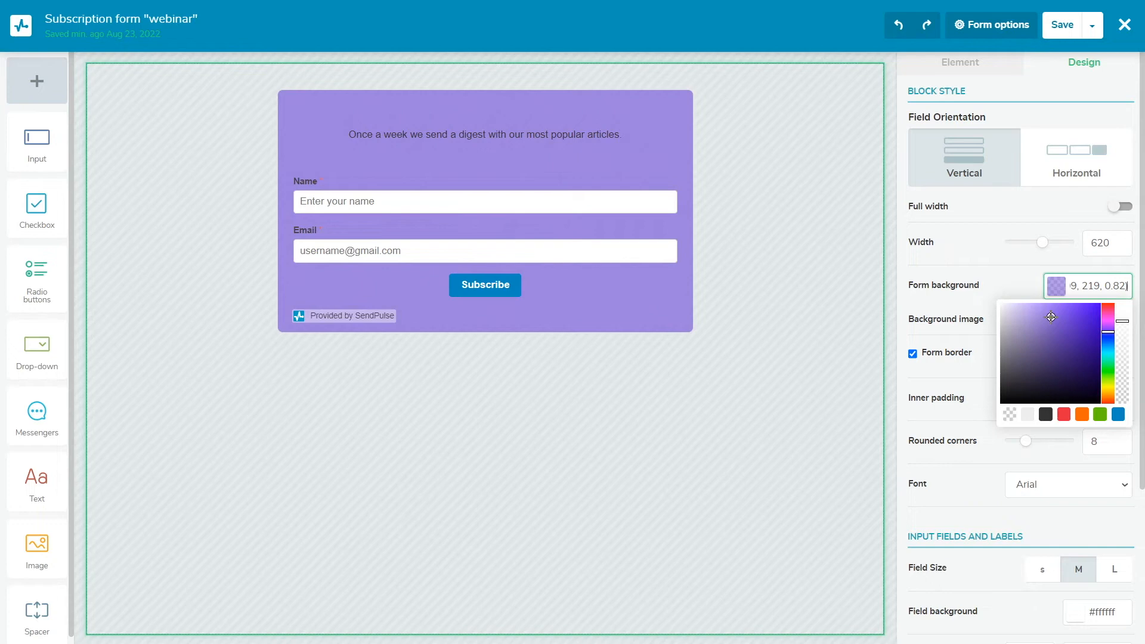
Step: Lower the form background's opacity to about 0.38 and try the form with a background image, switching it off again
left_click_drag(1123, 322, 1123, 365)
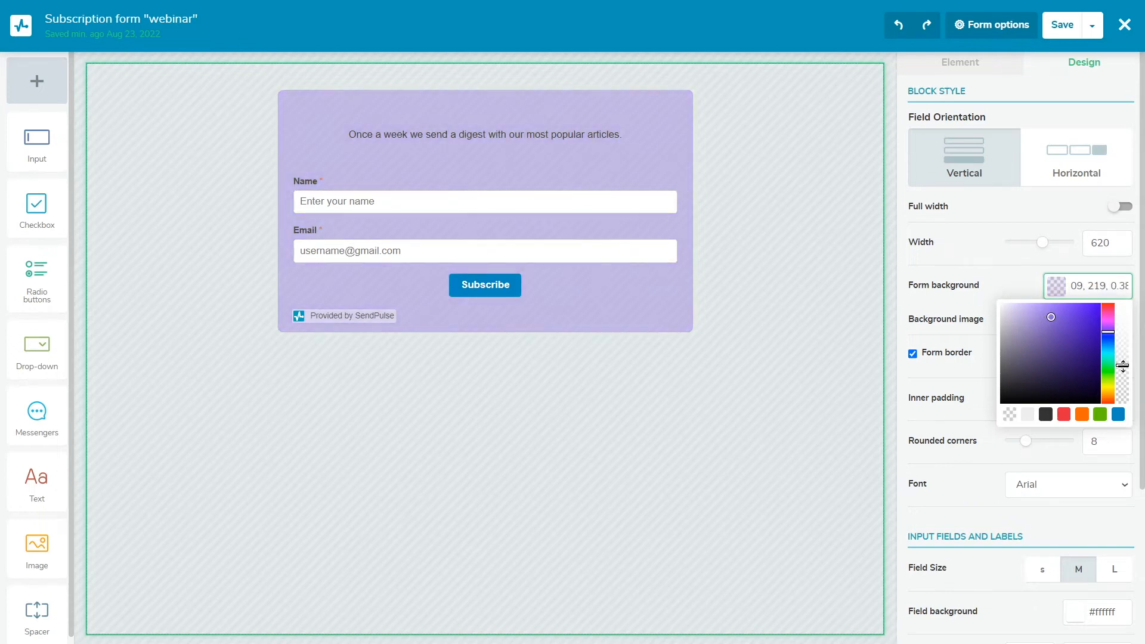
left_click(982, 303)
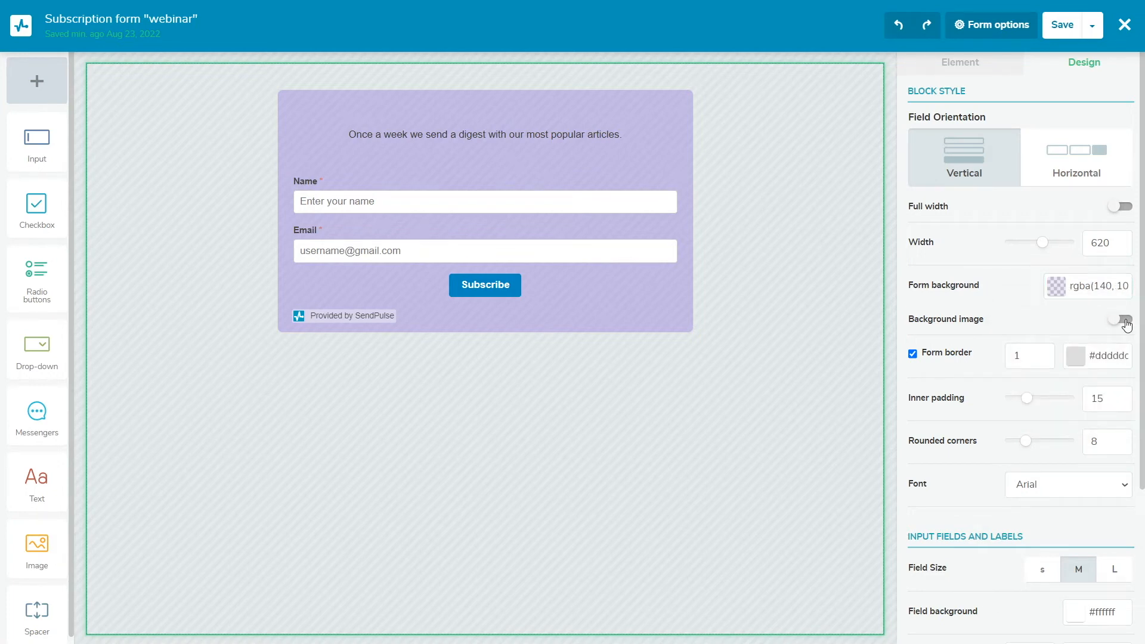
left_click(1124, 321)
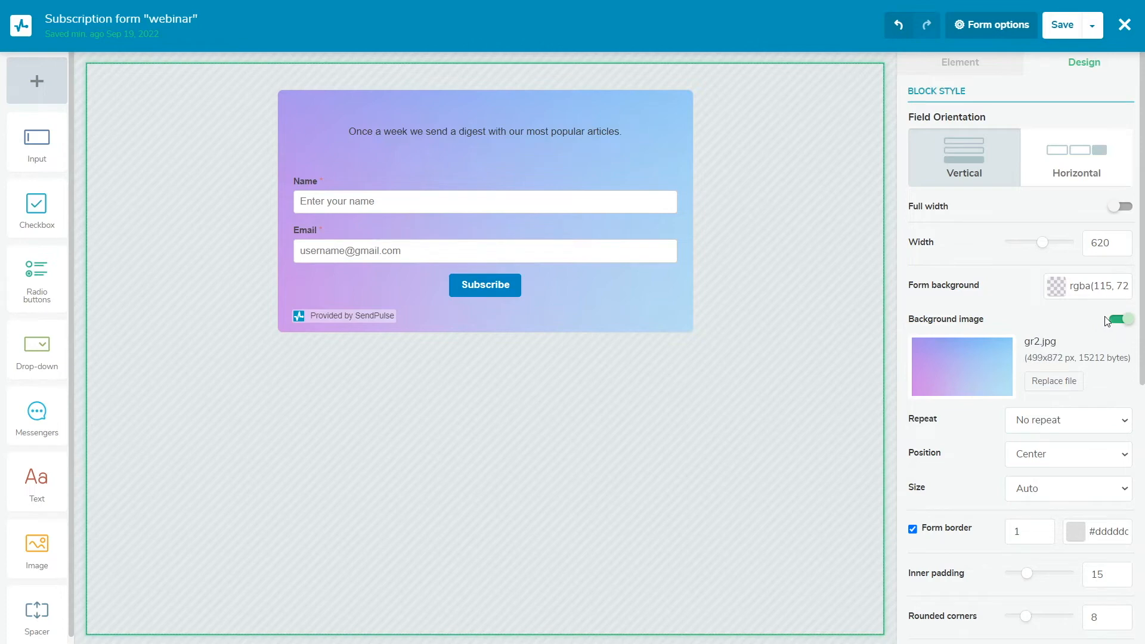
left_click(1121, 321)
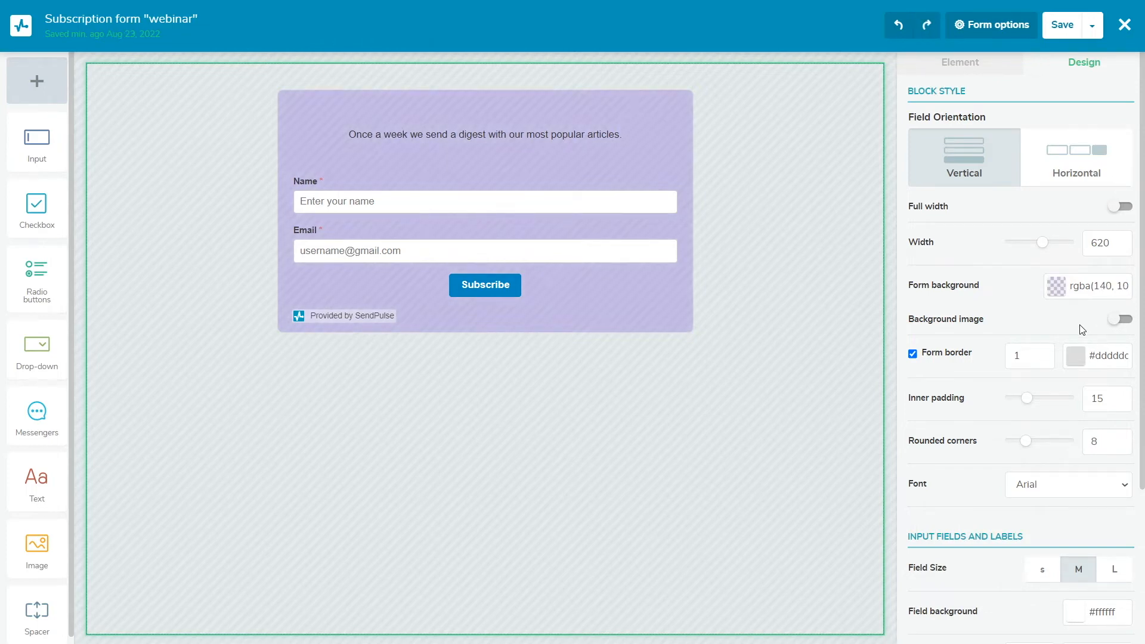
Step: Set the form border width to 3 and its color to a light purple
left_click(1042, 354)
left_click(1042, 354)
left_click(1076, 357)
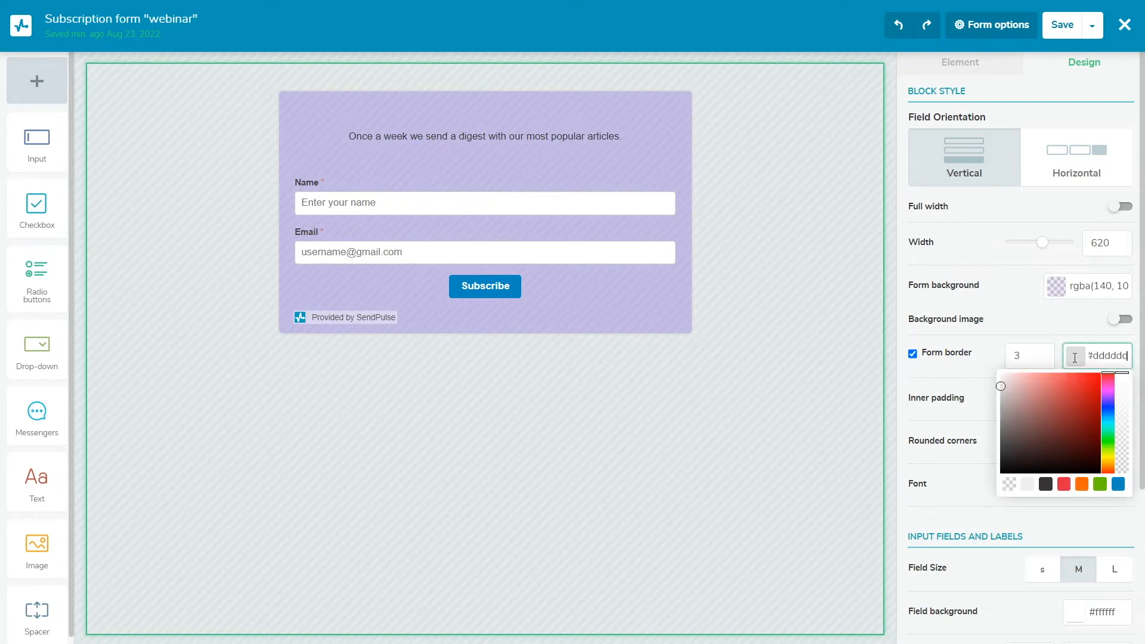
left_click(1109, 395)
left_click_drag(1110, 395, 1108, 402)
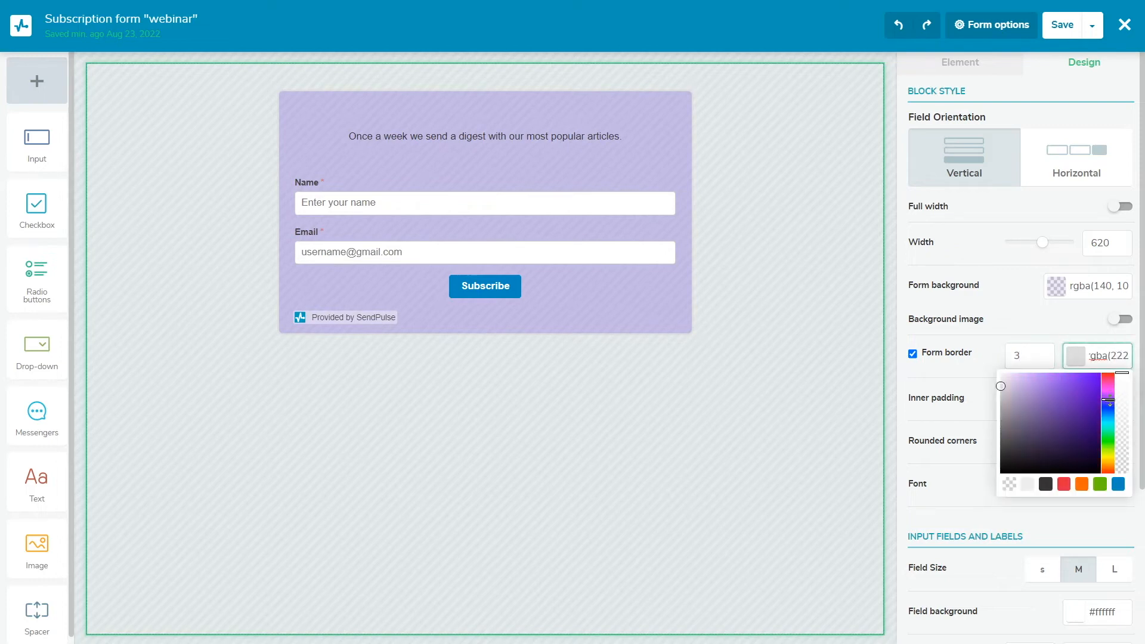
left_click(1053, 387)
left_click_drag(1058, 373, 1038, 372)
left_click(1048, 346)
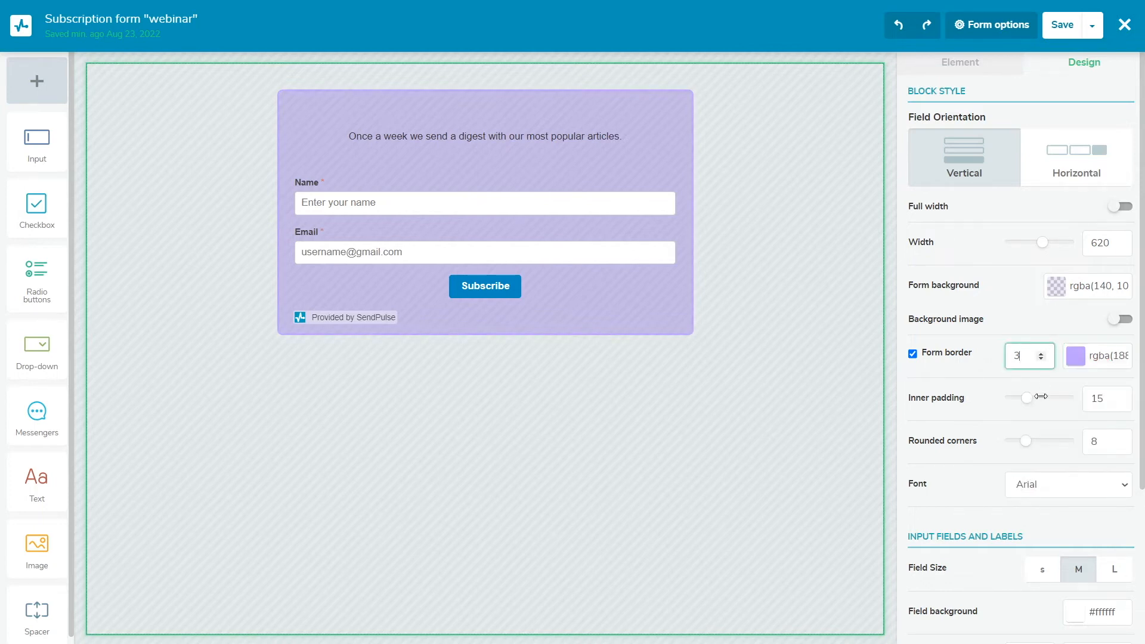
Step: Set the form's rounded corners to 27 and its font to Segoe
mouse_move(1026, 398)
left_mouse_down()
mouse_move(1064, 394)
mouse_move(1028, 398)
left_mouse_up()
left_click_drag(1026, 442, 1065, 439)
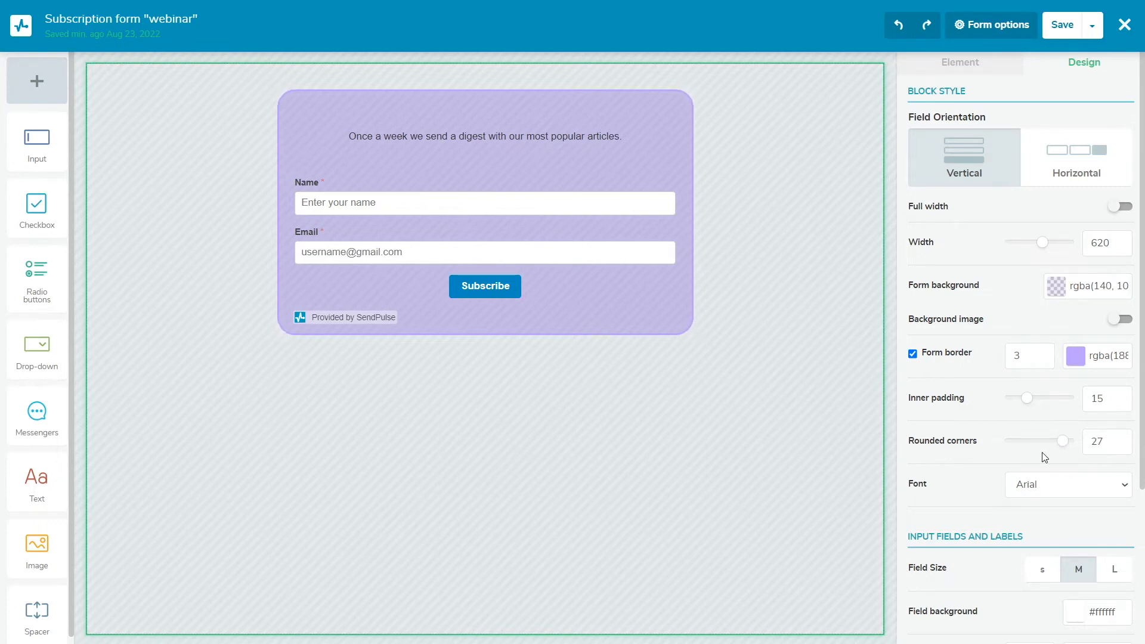
left_click(1095, 489)
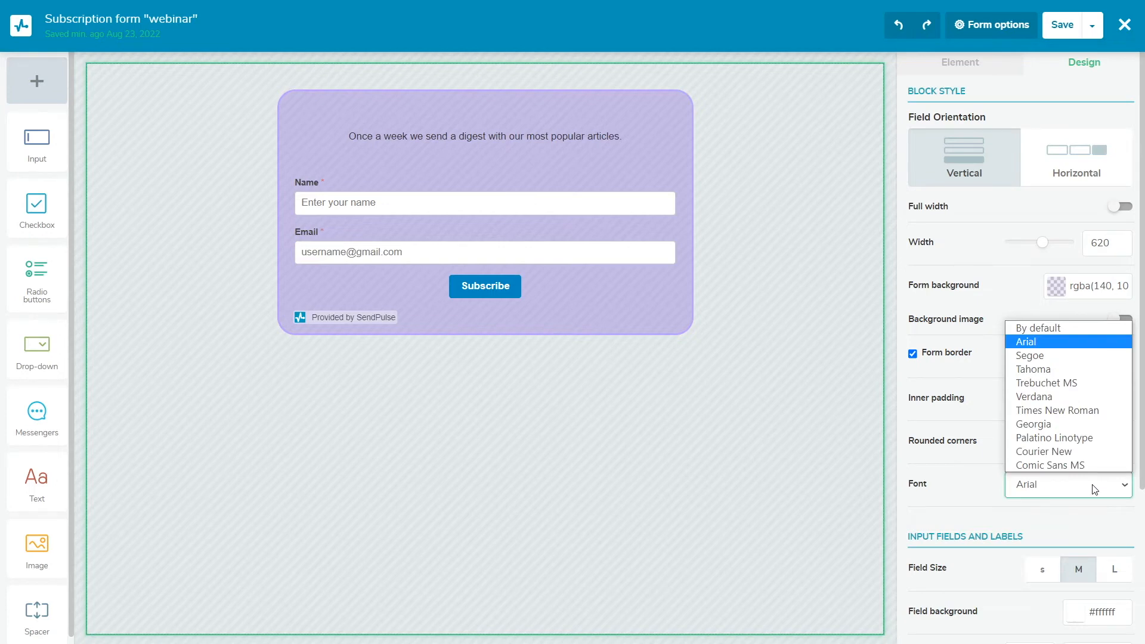
left_click(1089, 357)
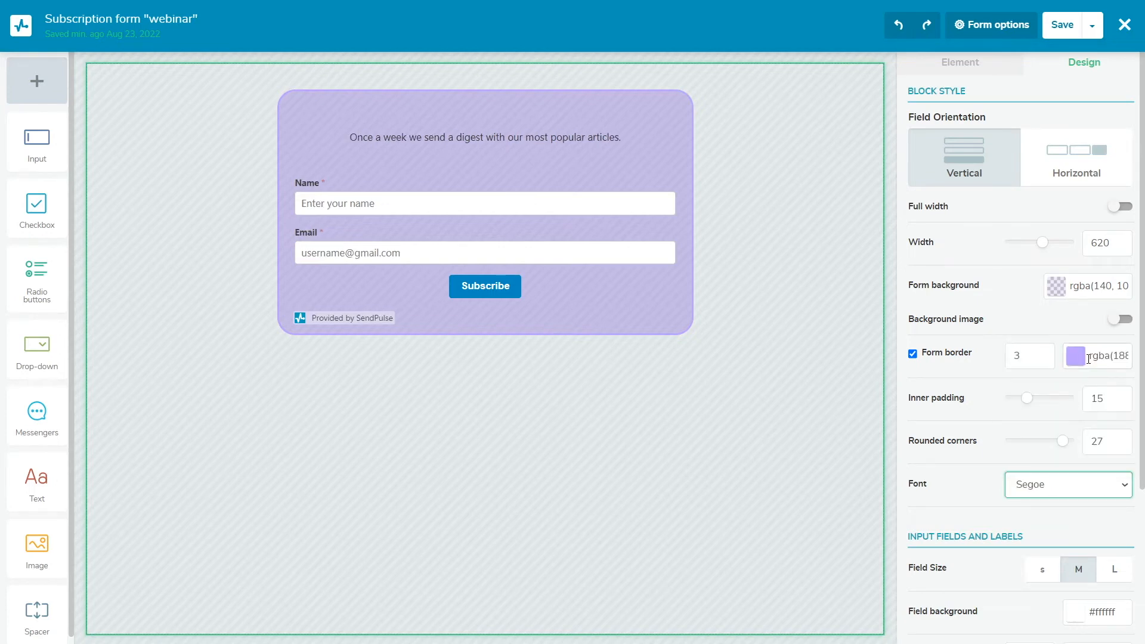
left_click(987, 499)
Step: Change the form type to Pop-up in the form options and apply the change
scroll(986, 498, "down", 3)
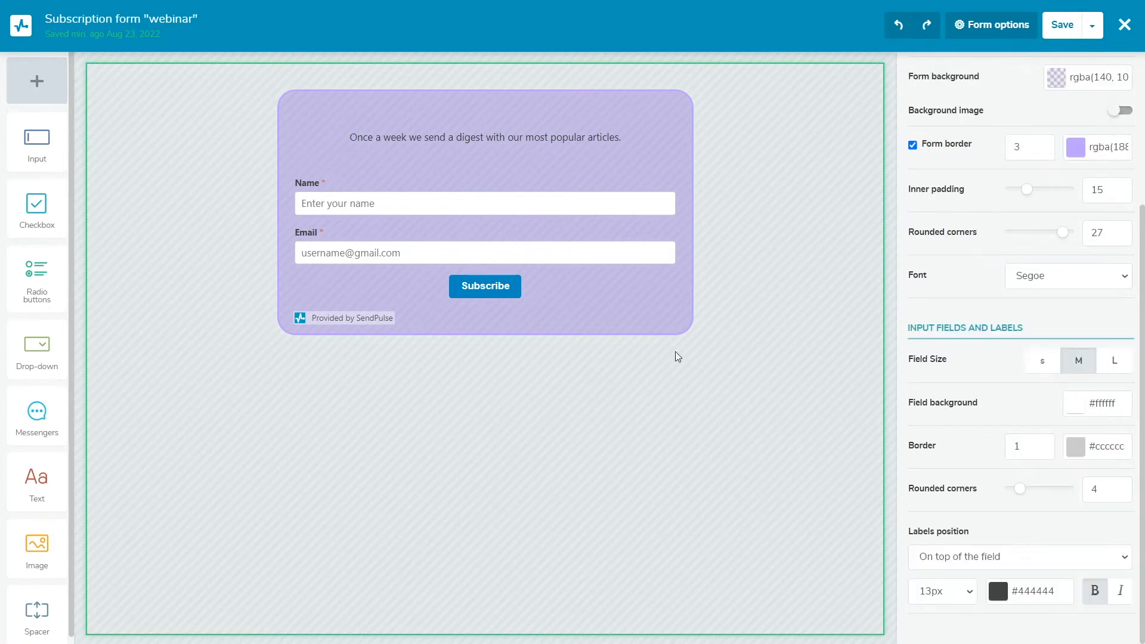
left_click(961, 25)
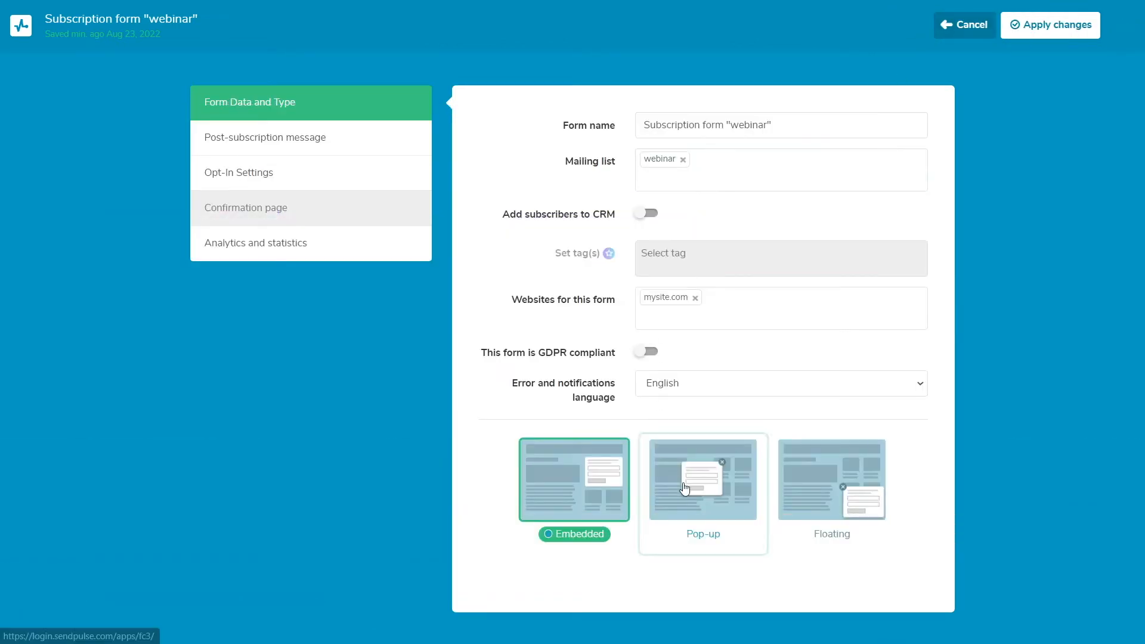
left_click(684, 489)
left_click(1036, 31)
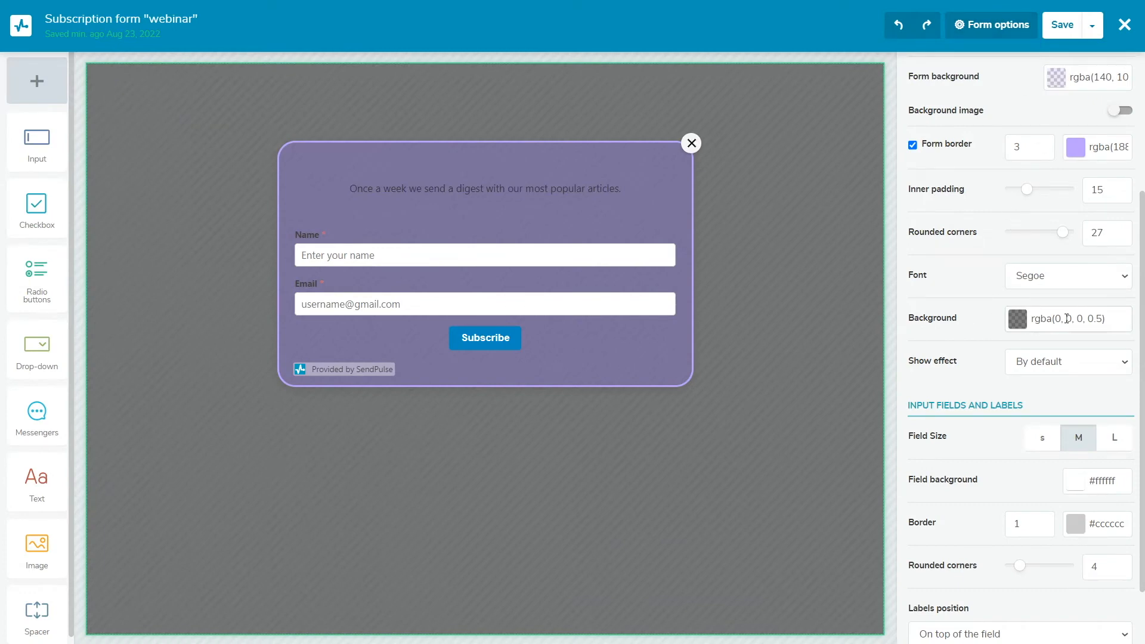
Step: Set the background behind the pop-up to a light gray, rgb 237, 237, 237, with strongly reduced opacity
left_click(1067, 319)
left_click(1030, 321)
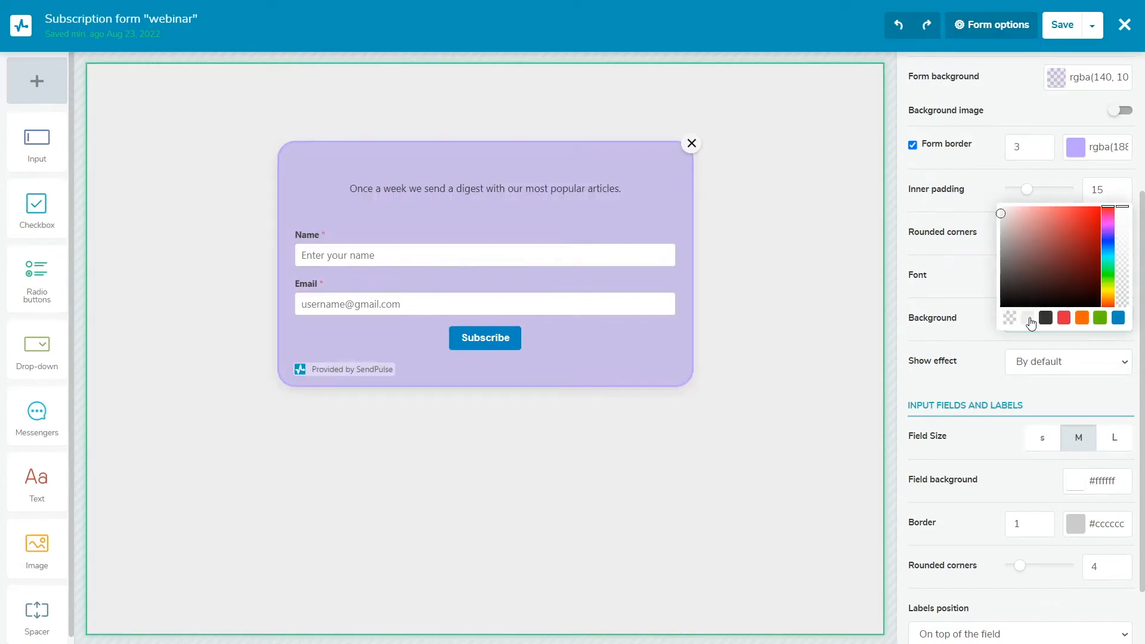
left_click_drag(1121, 207, 1121, 274)
left_click(972, 312)
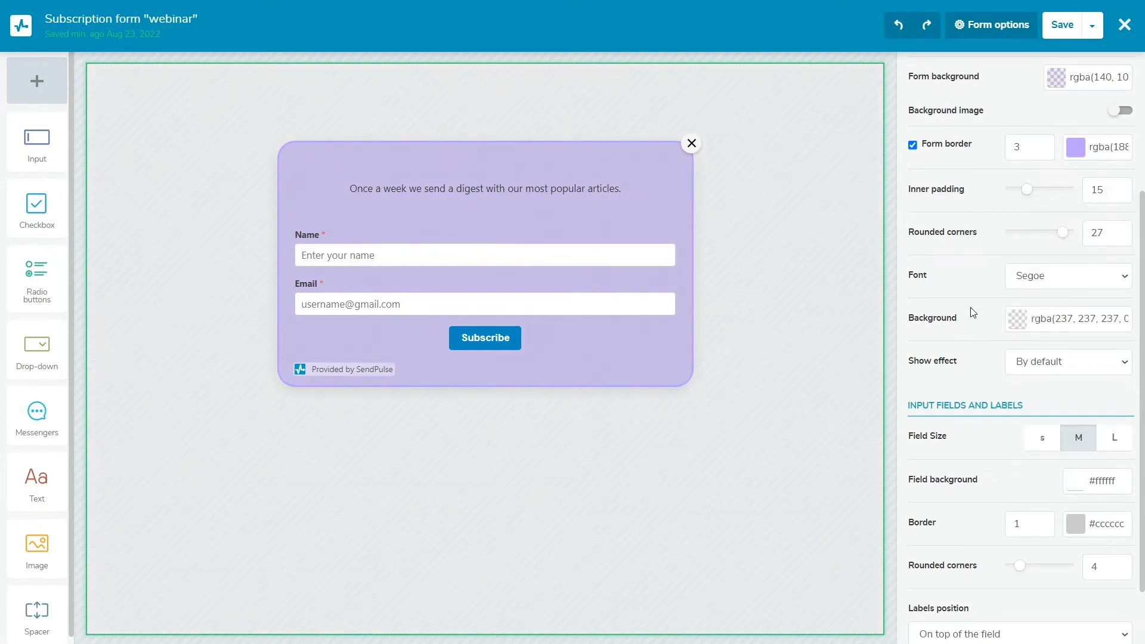
Step: Try the Shake and Scale in show effects for the pop-up and set the effect to Scale out
left_click(1111, 368)
left_click(1100, 396)
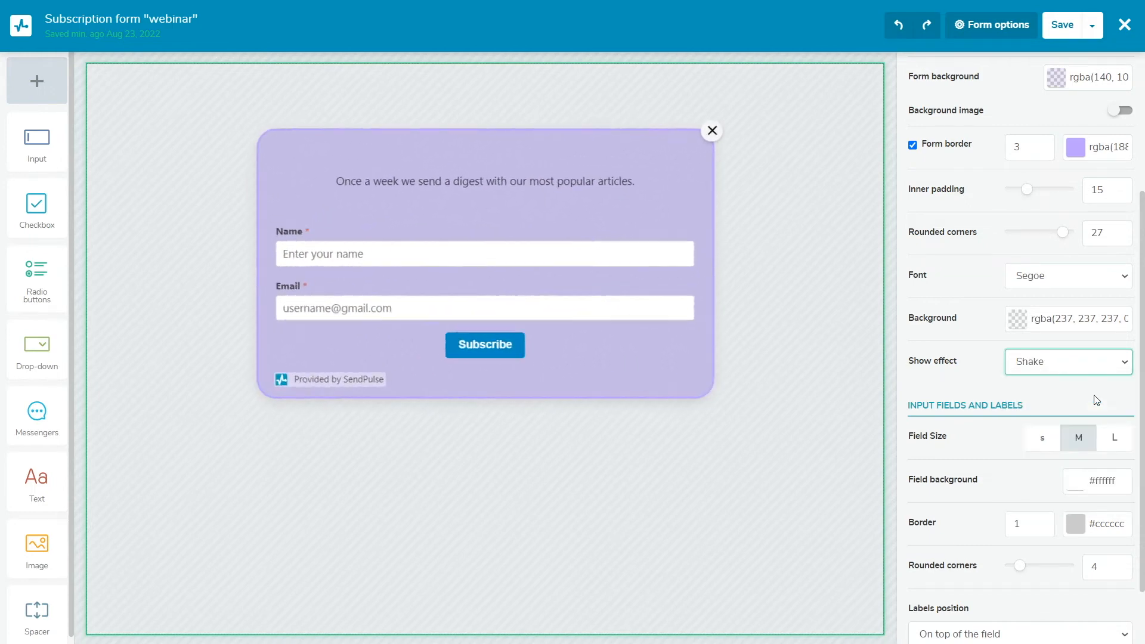
left_click(1099, 369)
left_click(1087, 407)
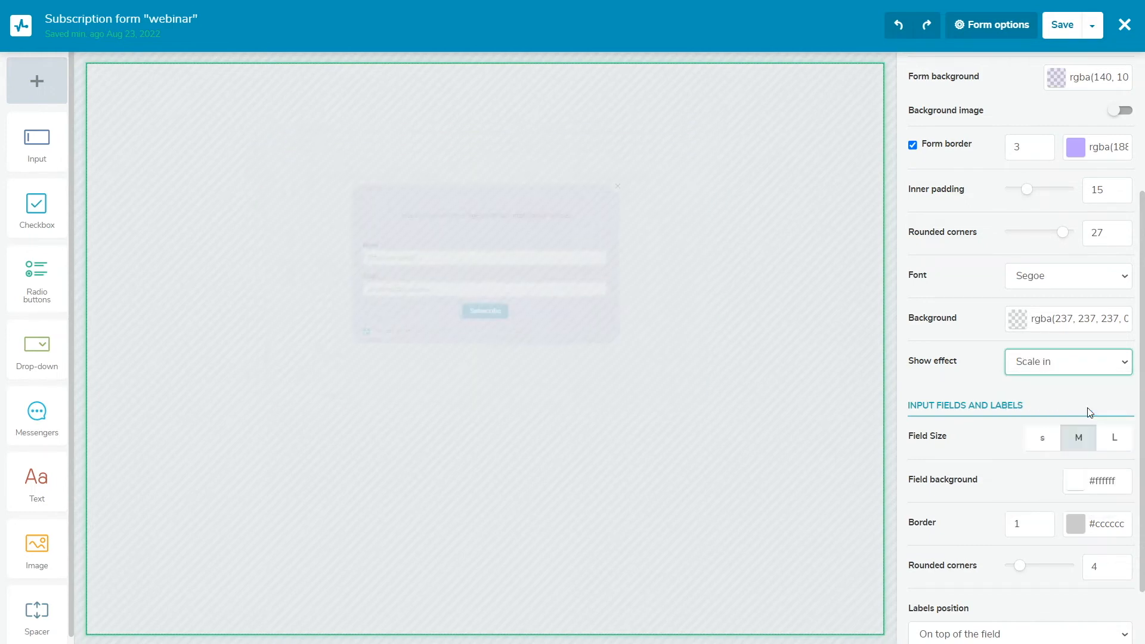
left_click(1092, 365)
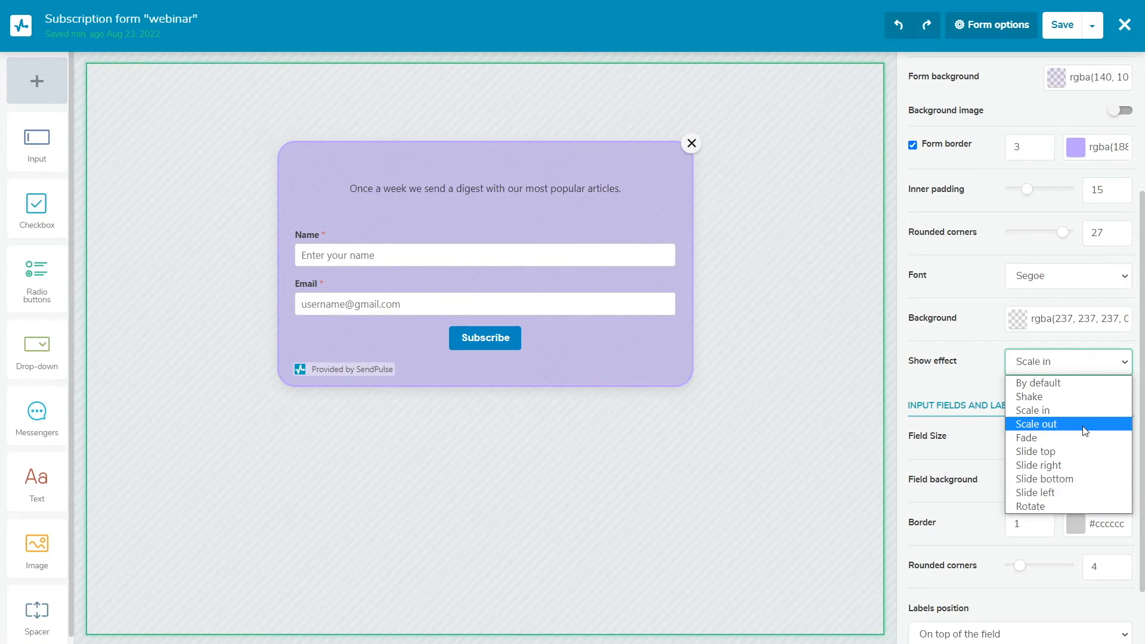
left_click(1085, 427)
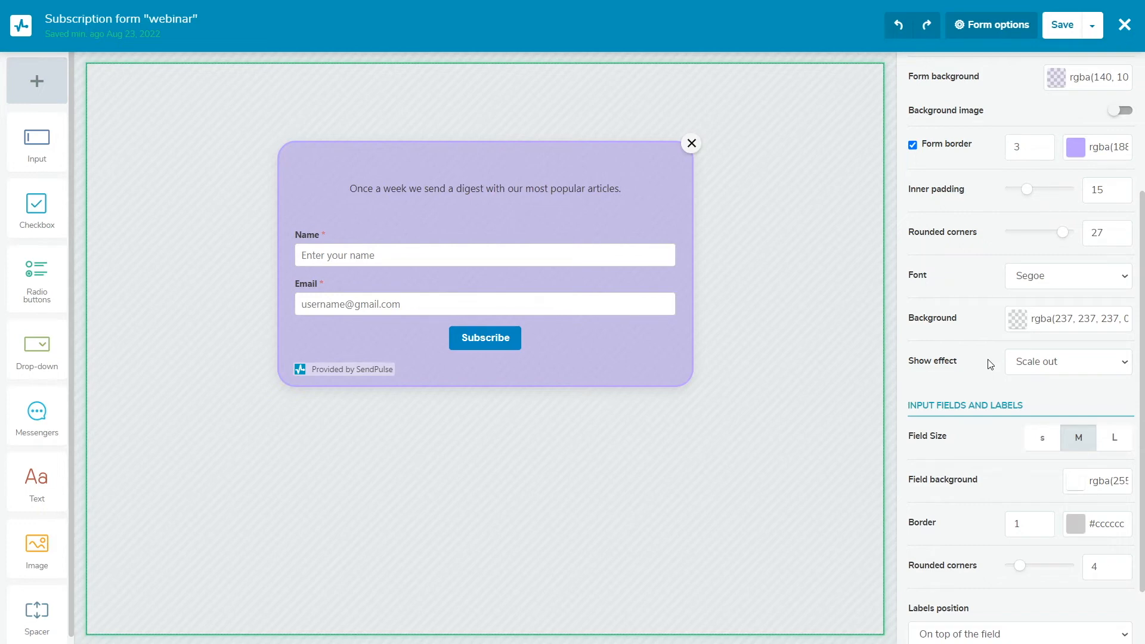
Step: Try the input field sizes S and L on the form and return to size M
left_click(1043, 442)
left_click(1076, 449)
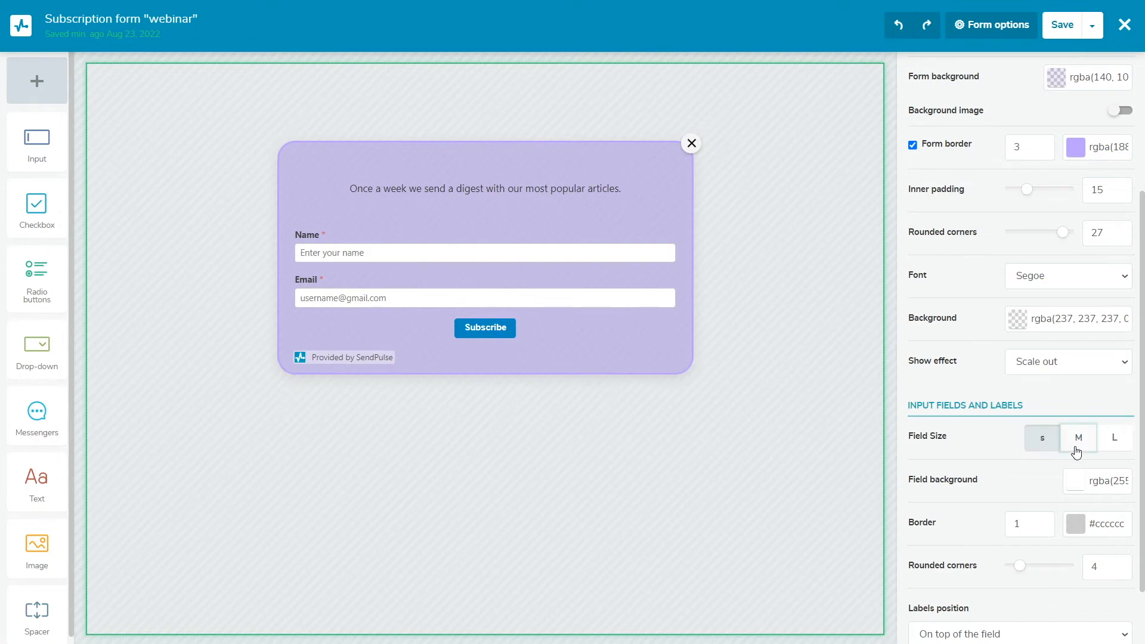
left_click(1108, 448)
left_click(1087, 451)
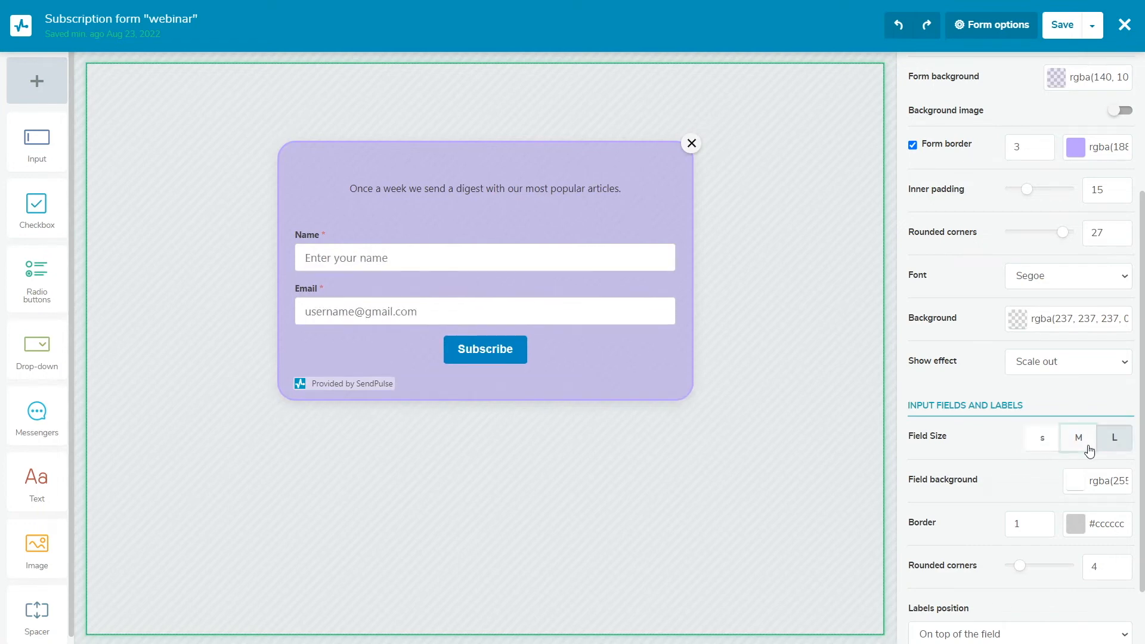
Step: Change the background of the input fields to light gray
left_click(1078, 484)
left_click(1030, 611)
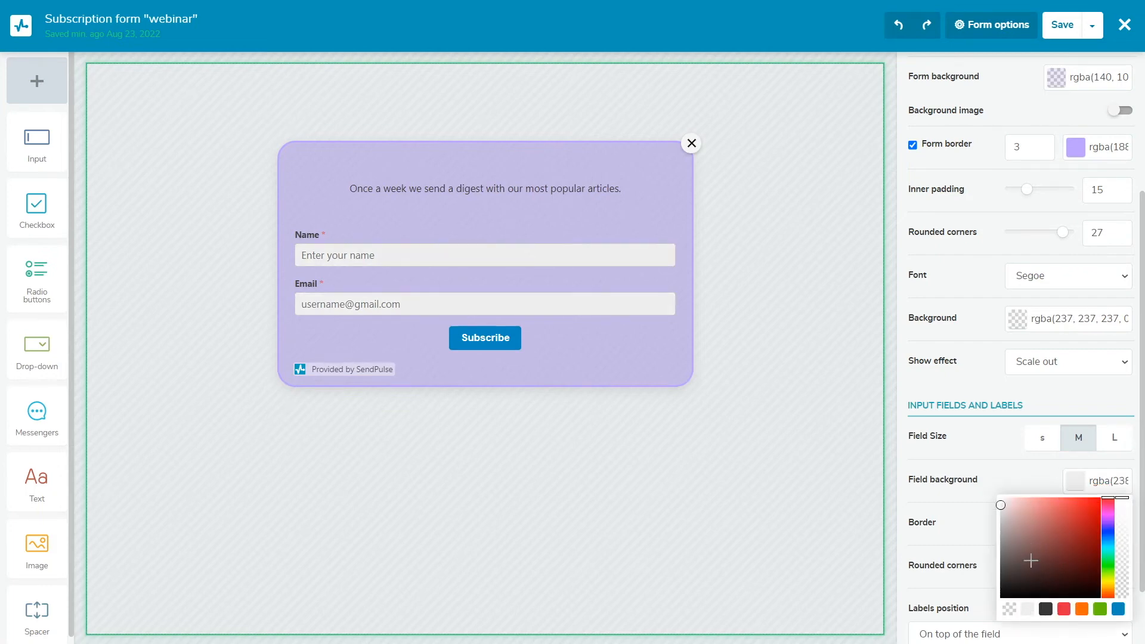
left_click(1032, 481)
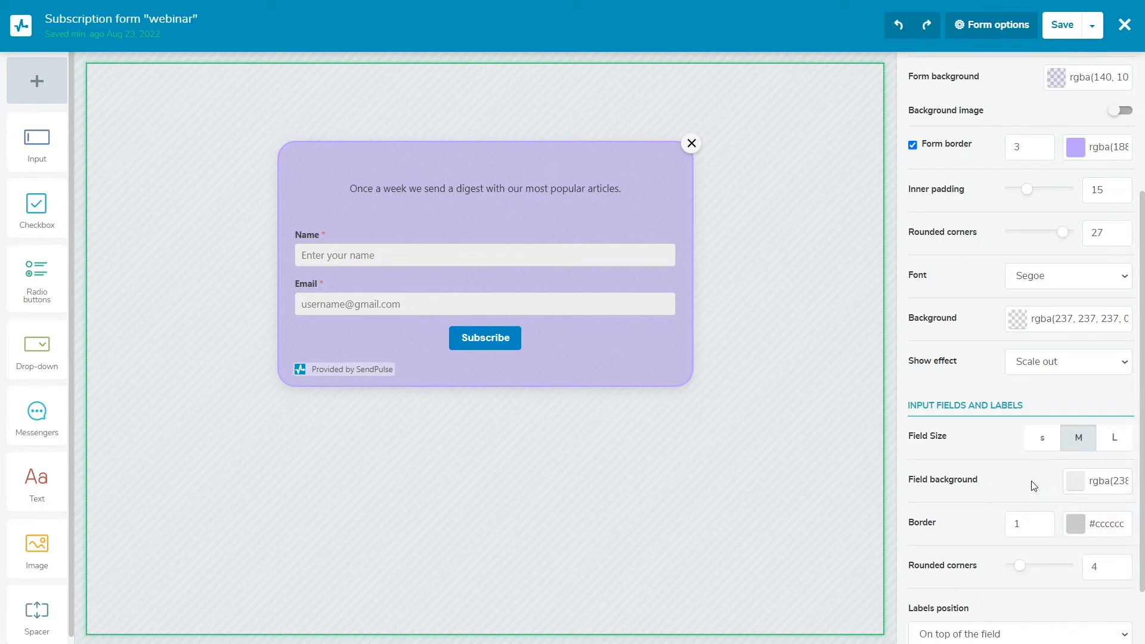
Step: Give the input fields a border of 2 in a very light gray and set their rounded corners to 11
left_click(1043, 522)
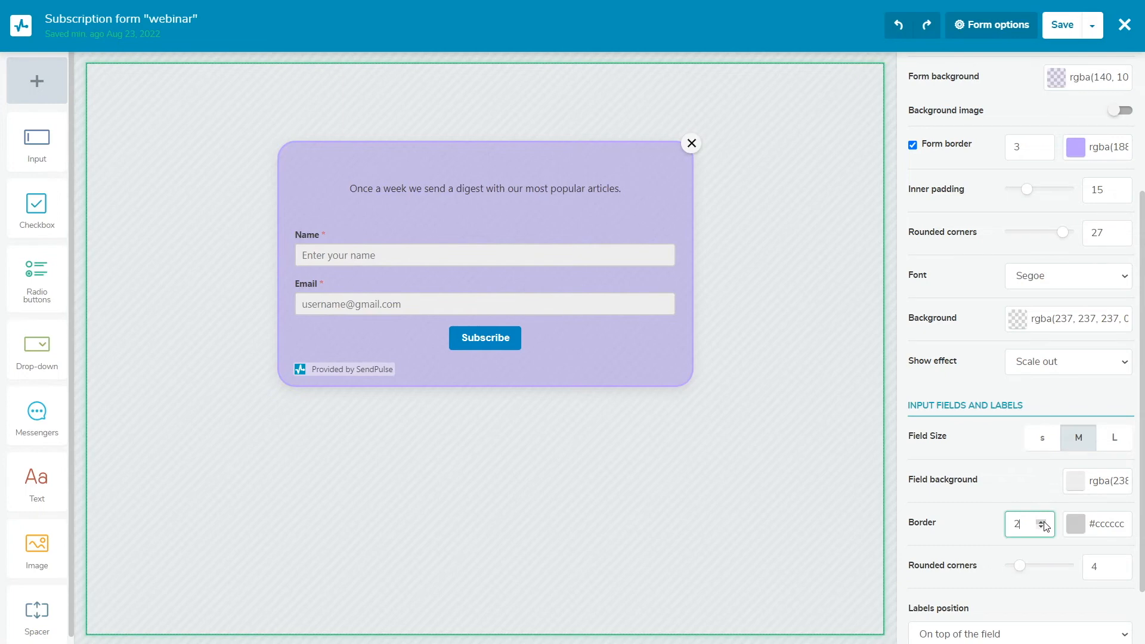
left_click(1077, 523)
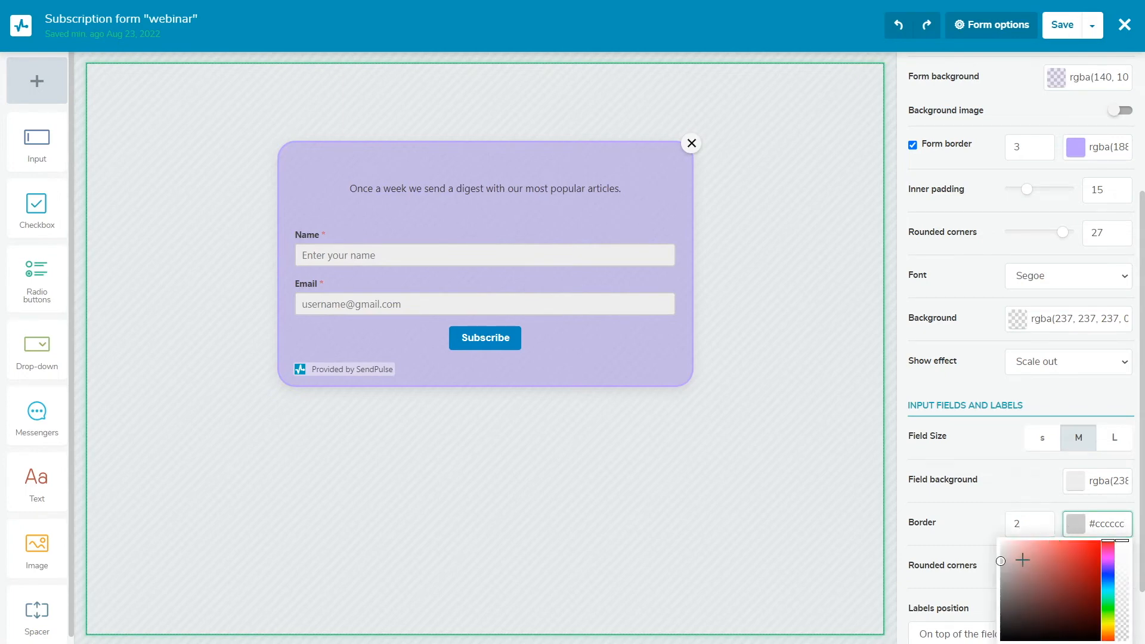
left_click_drag(1012, 564, 998, 544)
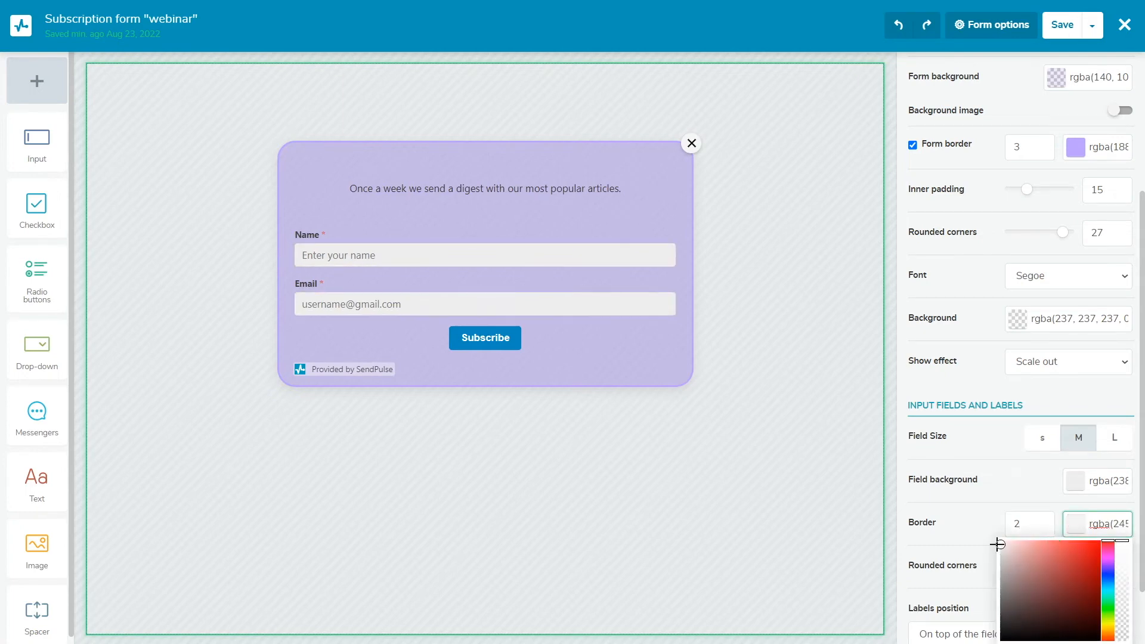
left_click(989, 525)
scroll(987, 528, "down", 1)
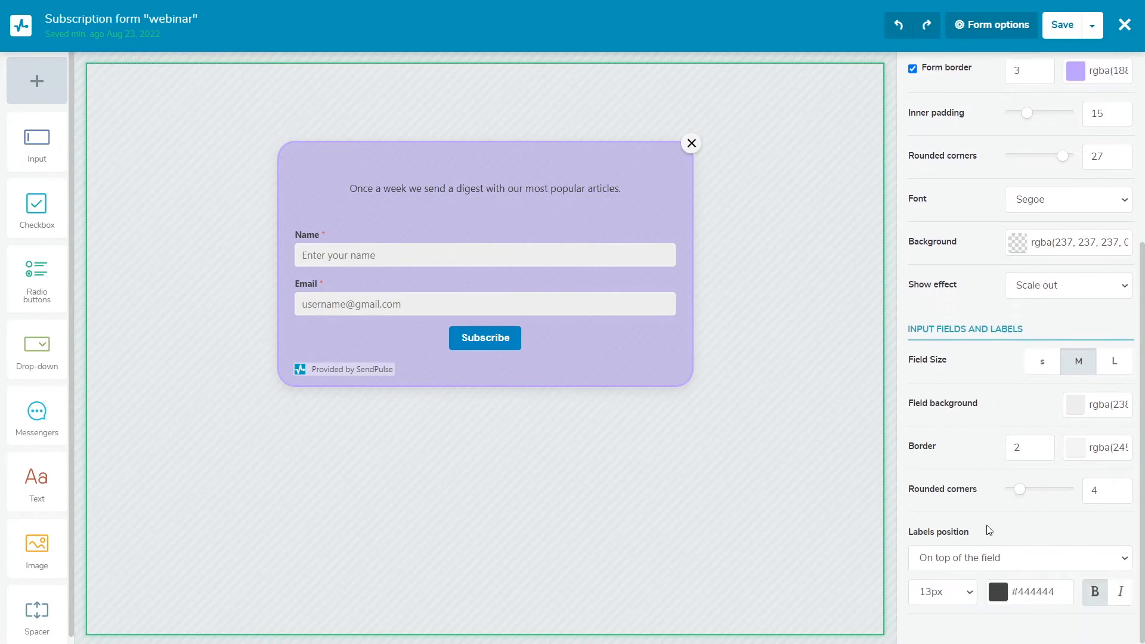
left_click_drag(1018, 491, 1037, 495)
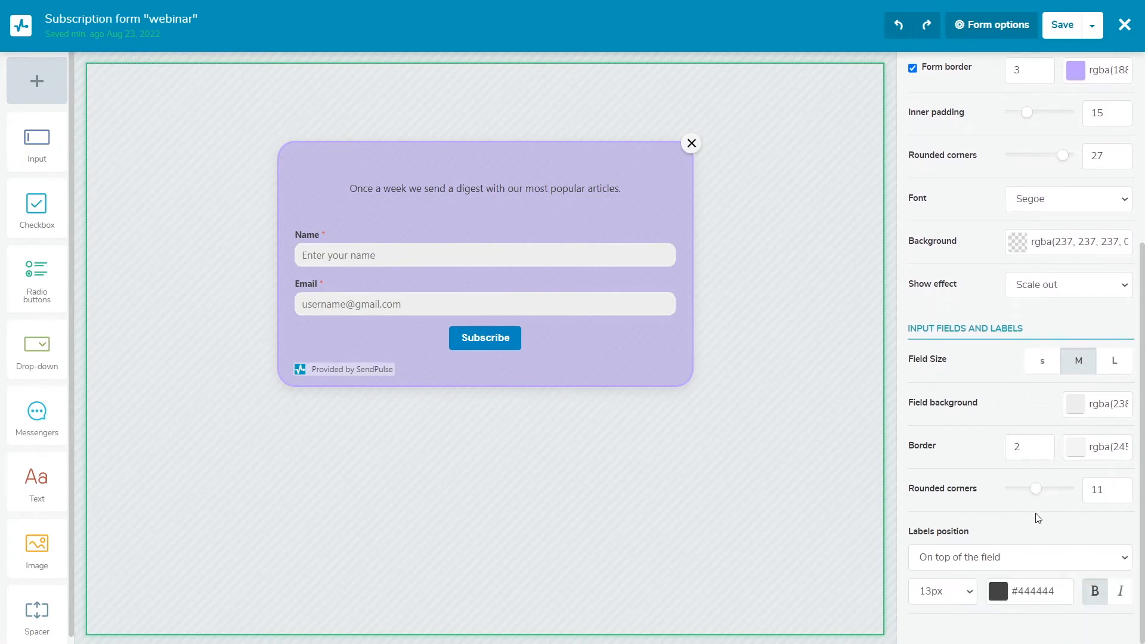
Step: Try the label positions To the left of the field and Hint inside of the field, returning to On top of the field
left_click(1078, 559)
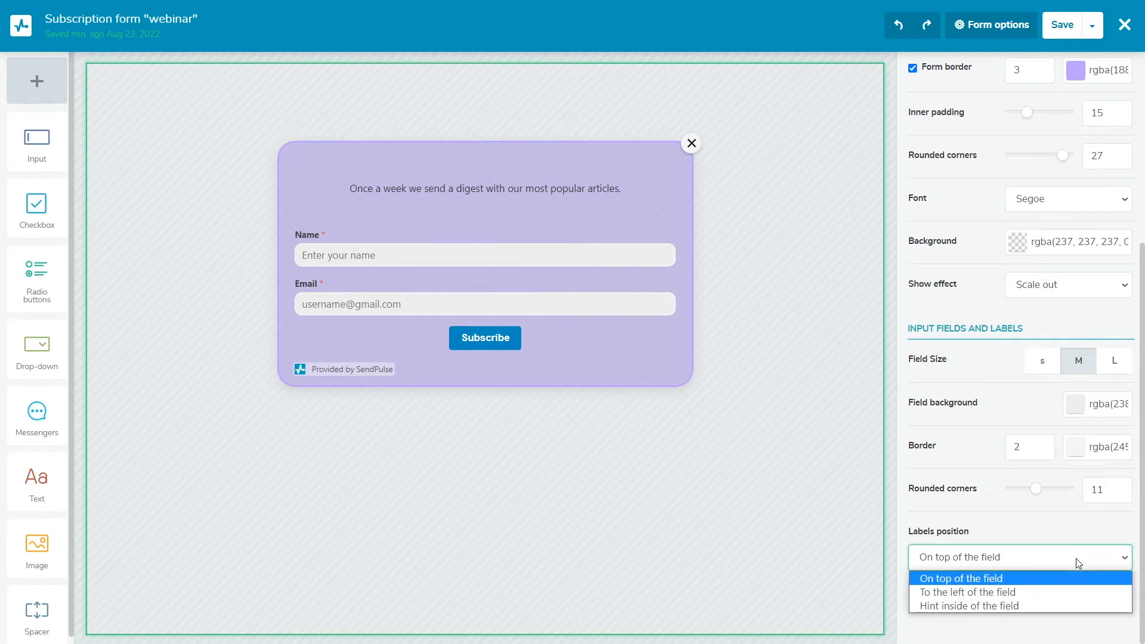
left_click(1075, 591)
left_click(1076, 558)
left_click(1067, 605)
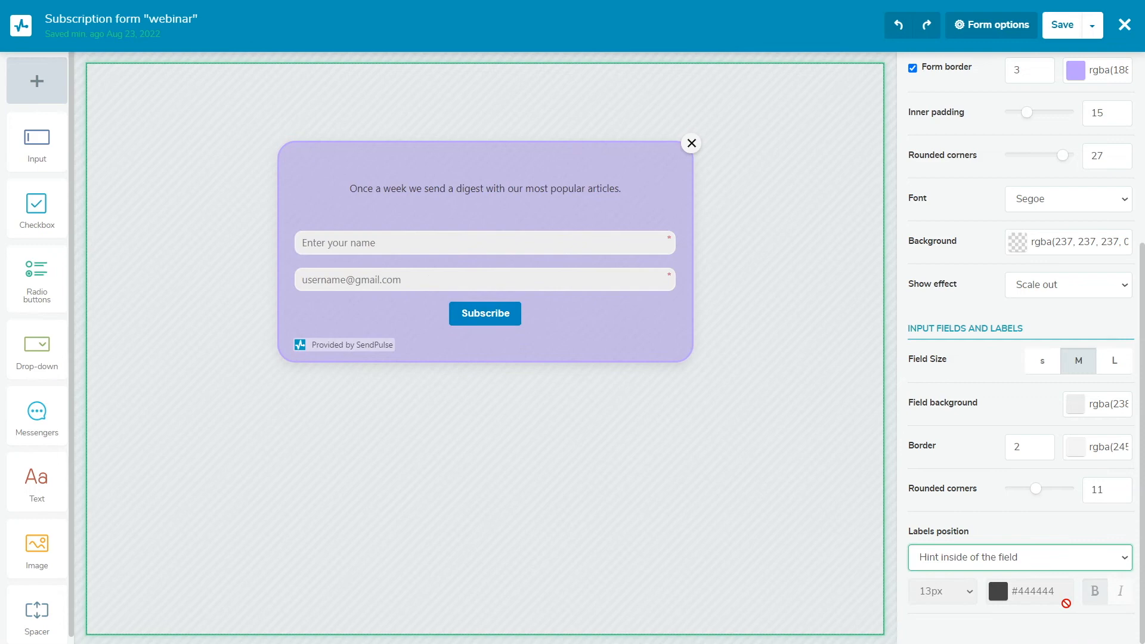
left_click(1066, 559)
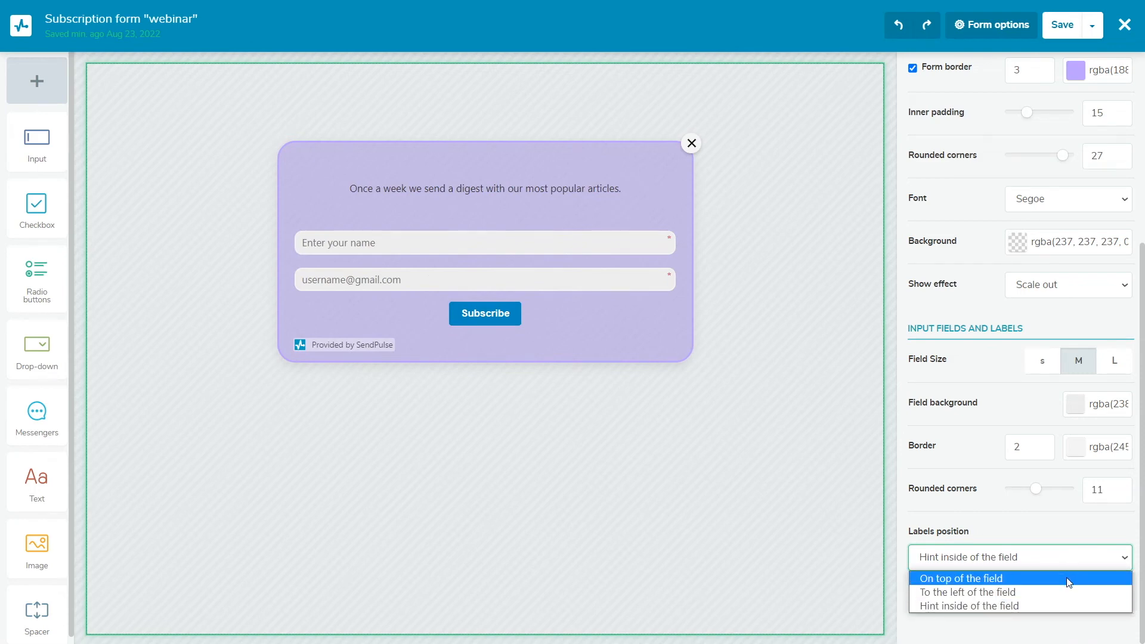
left_click(1071, 579)
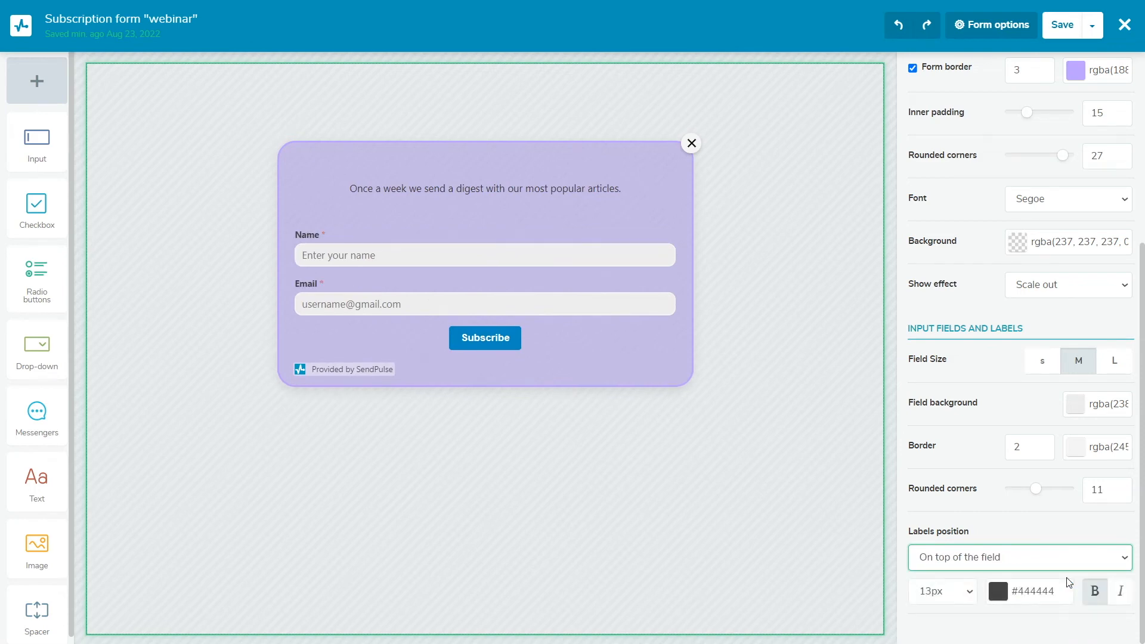
Step: Set the field labels to 15px in near-black and try the italic and bold styles on them
left_click(972, 599)
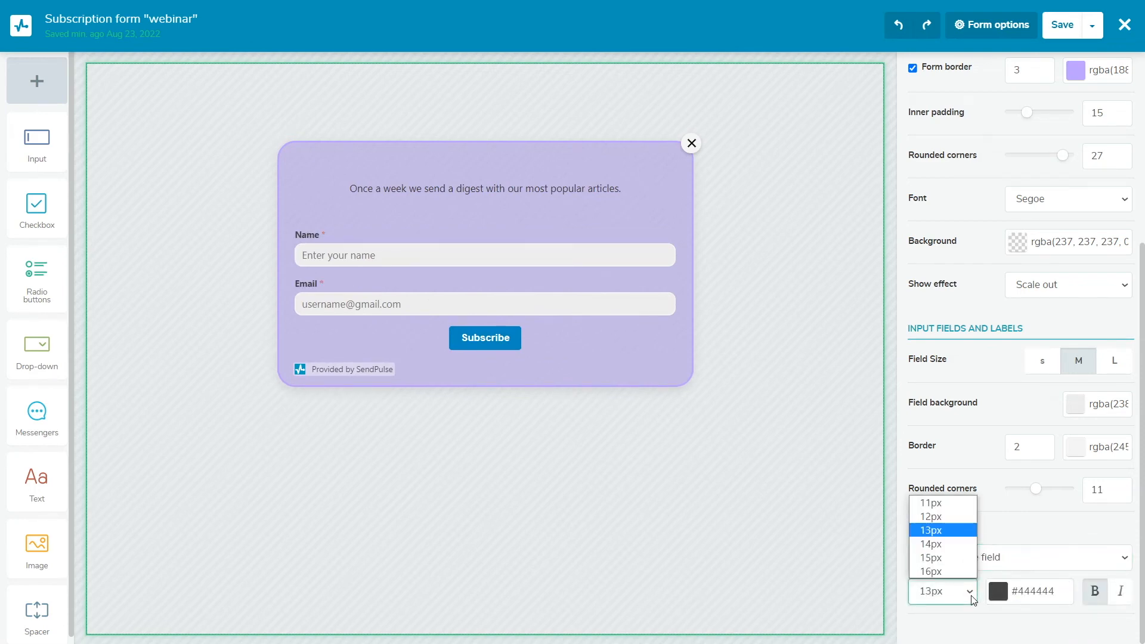
left_click(965, 557)
left_click(1004, 592)
scroll(1007, 589, "down", 2)
mouse_move(946, 592)
left_mouse_down()
mouse_move(944, 566)
mouse_move(958, 610)
mouse_move(941, 614)
left_mouse_up()
left_click(925, 547)
left_click(1119, 592)
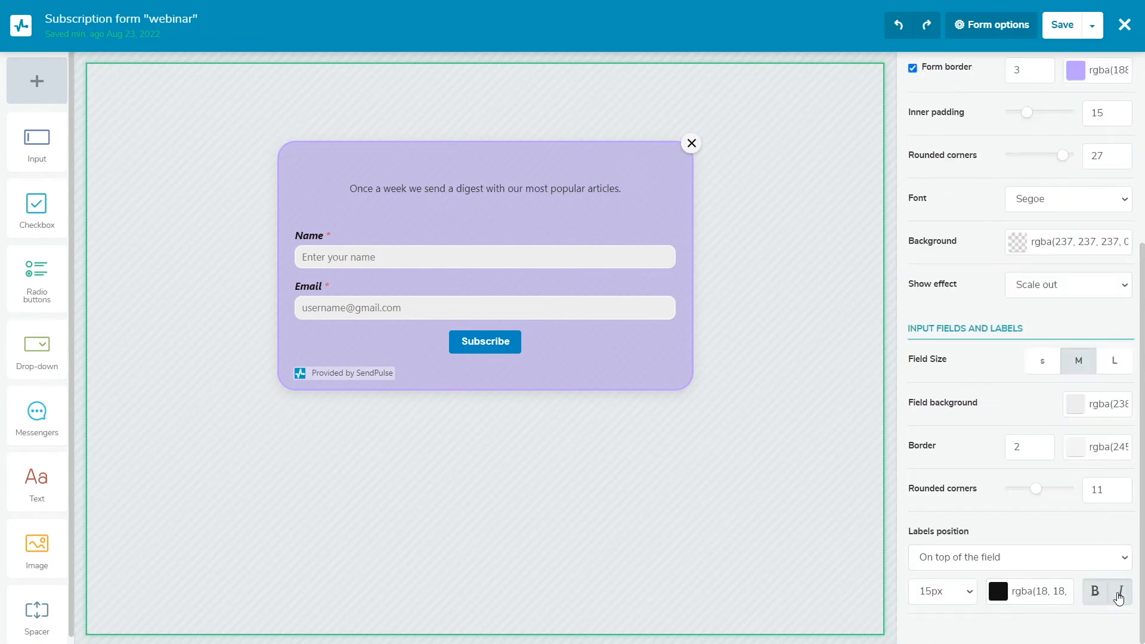
left_click(1095, 594)
left_click(1095, 594)
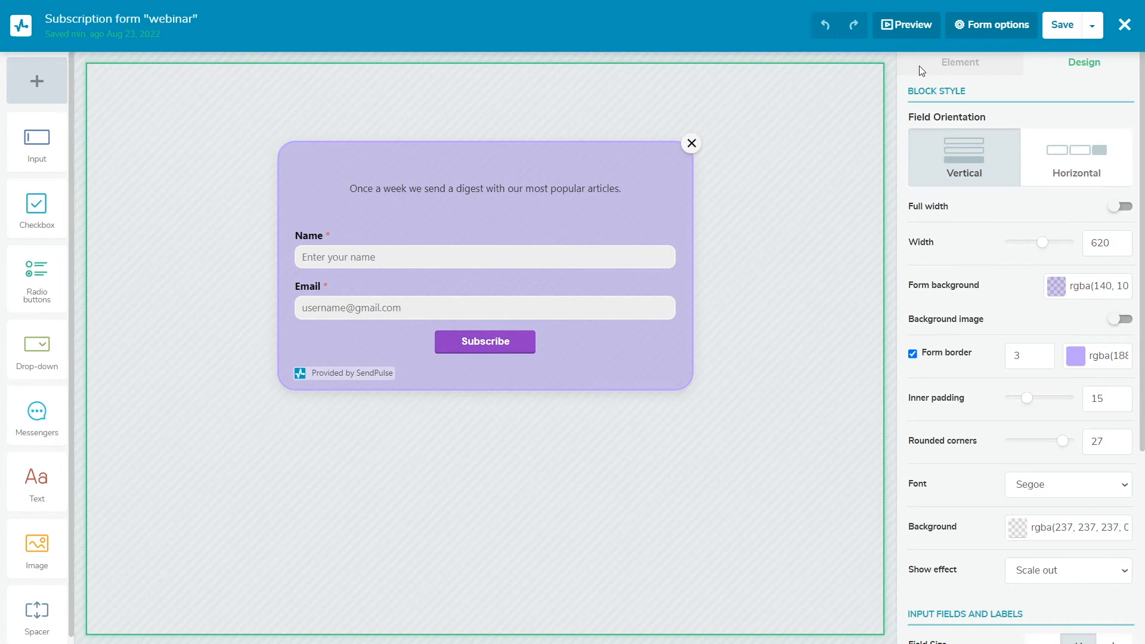
Step: In the form options, add the landing mailing list to the subscription form alongside webinar
left_click(961, 26)
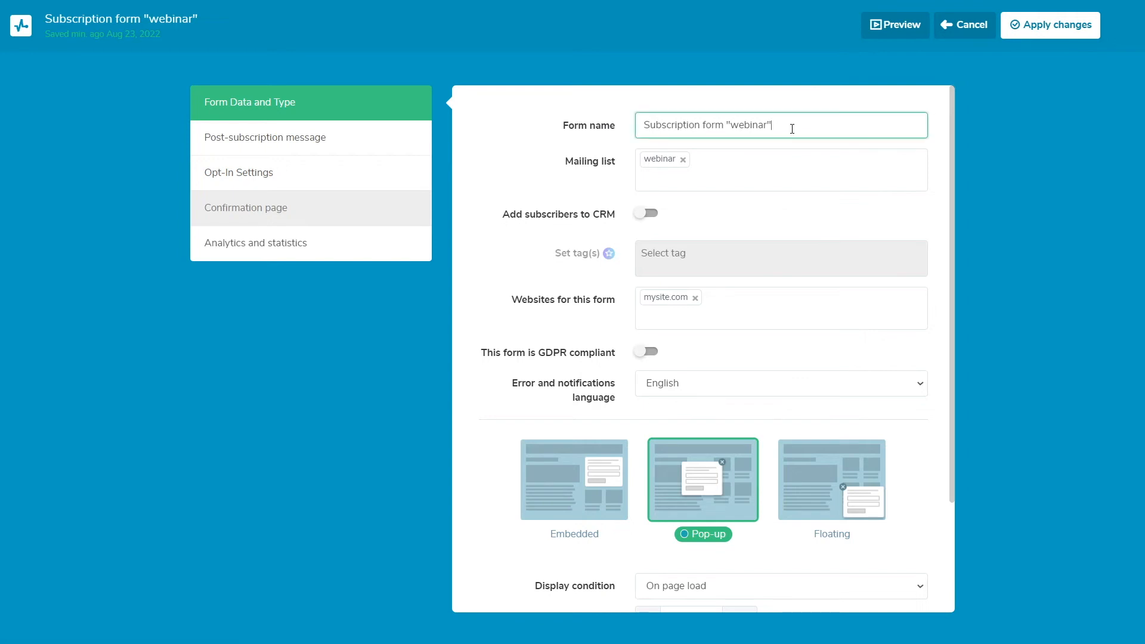
left_click(650, 178)
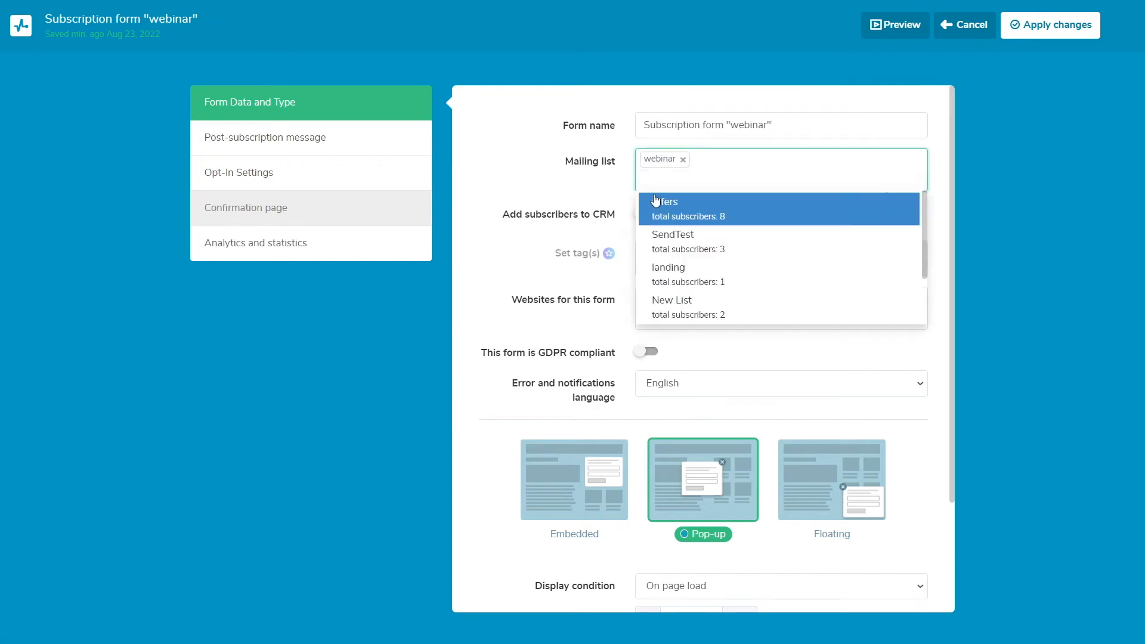
left_click(668, 275)
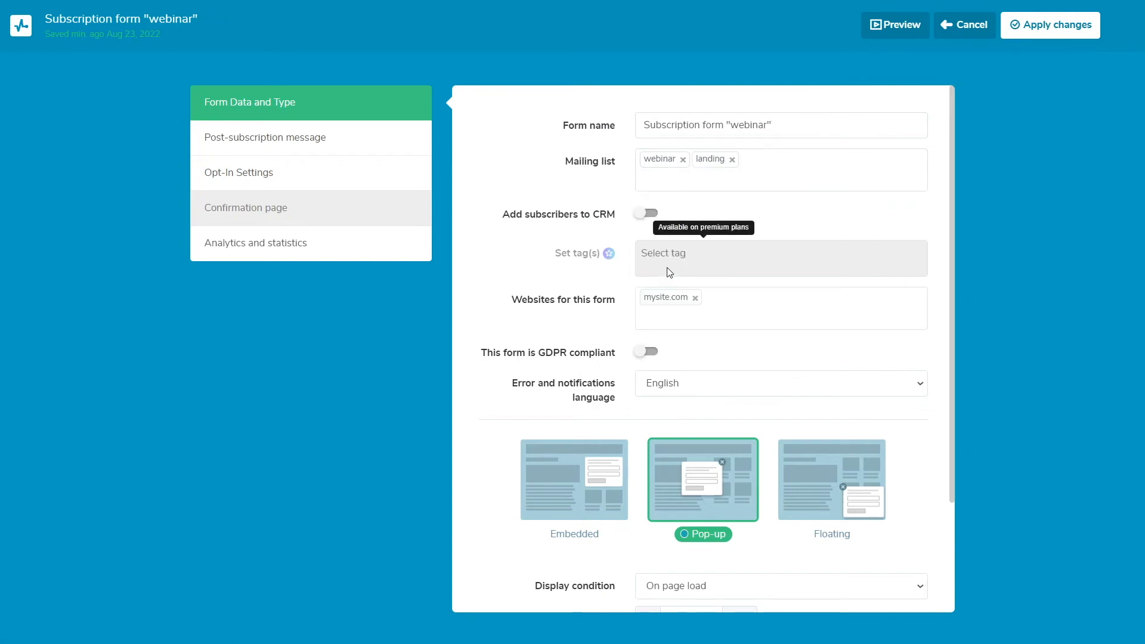
Step: Try the CRM and GDPR compliance switches, leaving both off, and keep English as the error and notifications language
left_click(656, 216)
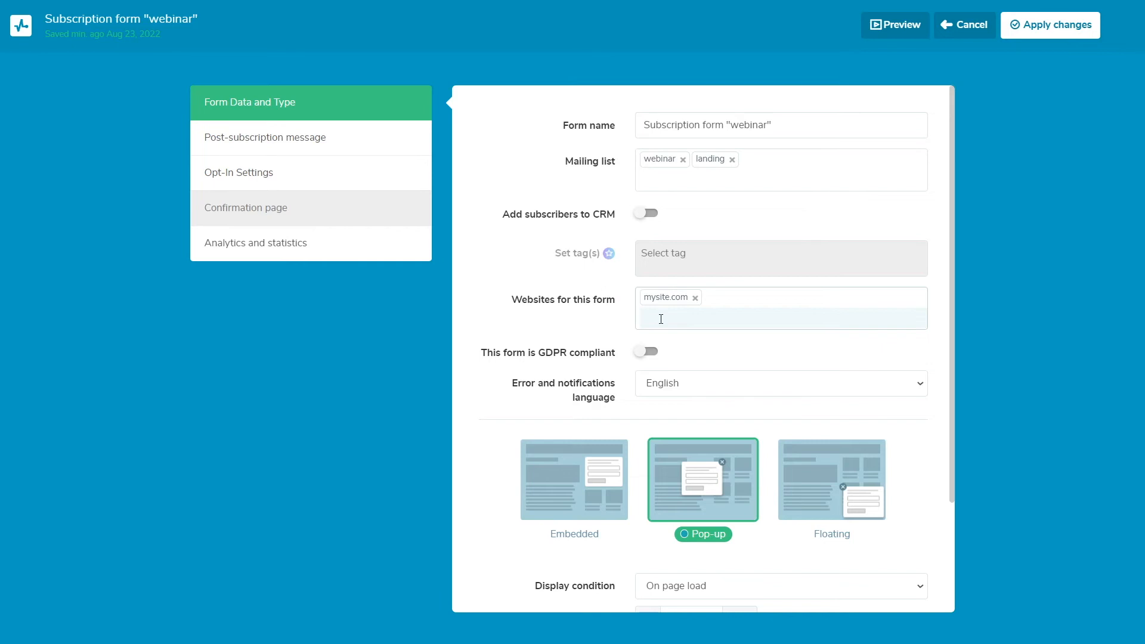
left_click(653, 357)
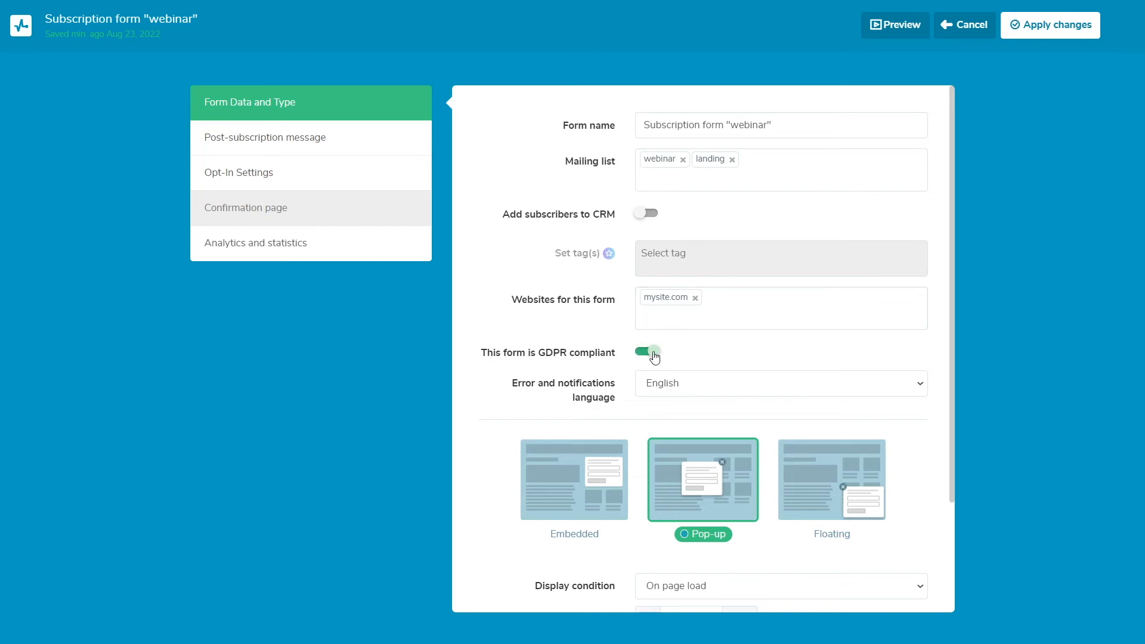
left_click(641, 358)
left_click(715, 384)
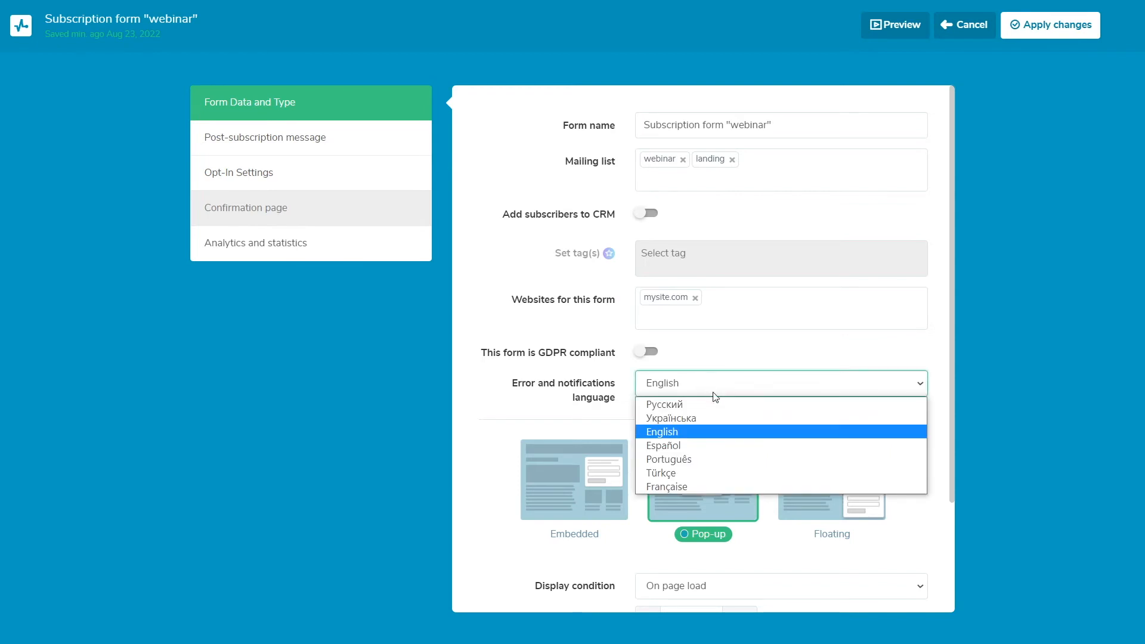
left_click(711, 431)
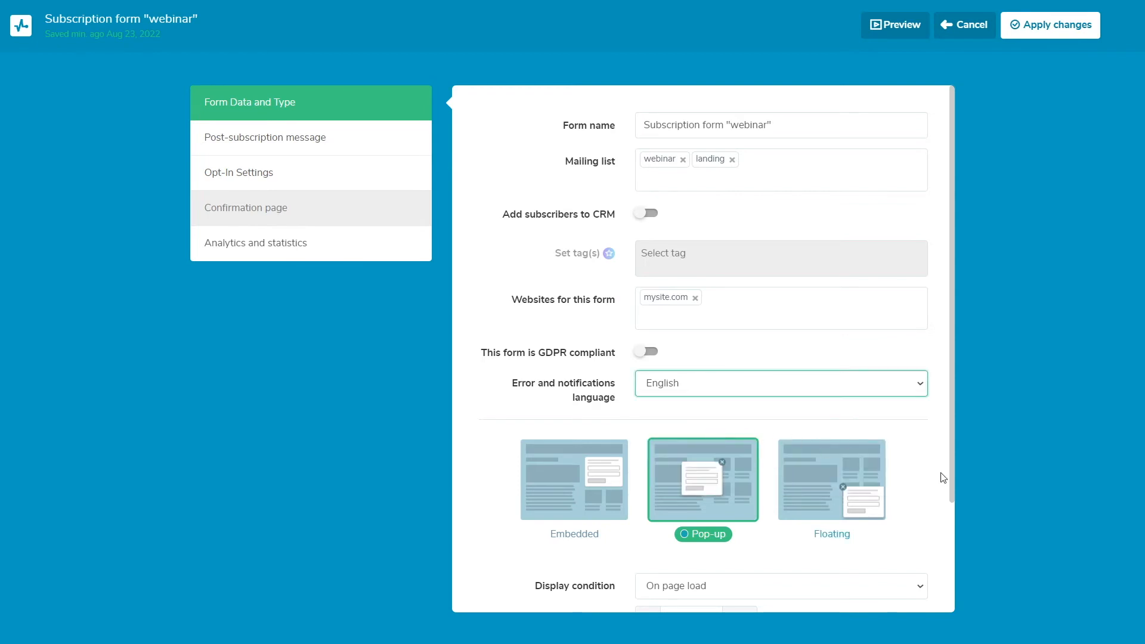
Step: Set the pop-up's display condition to On button click
scroll(954, 465, "down", 2)
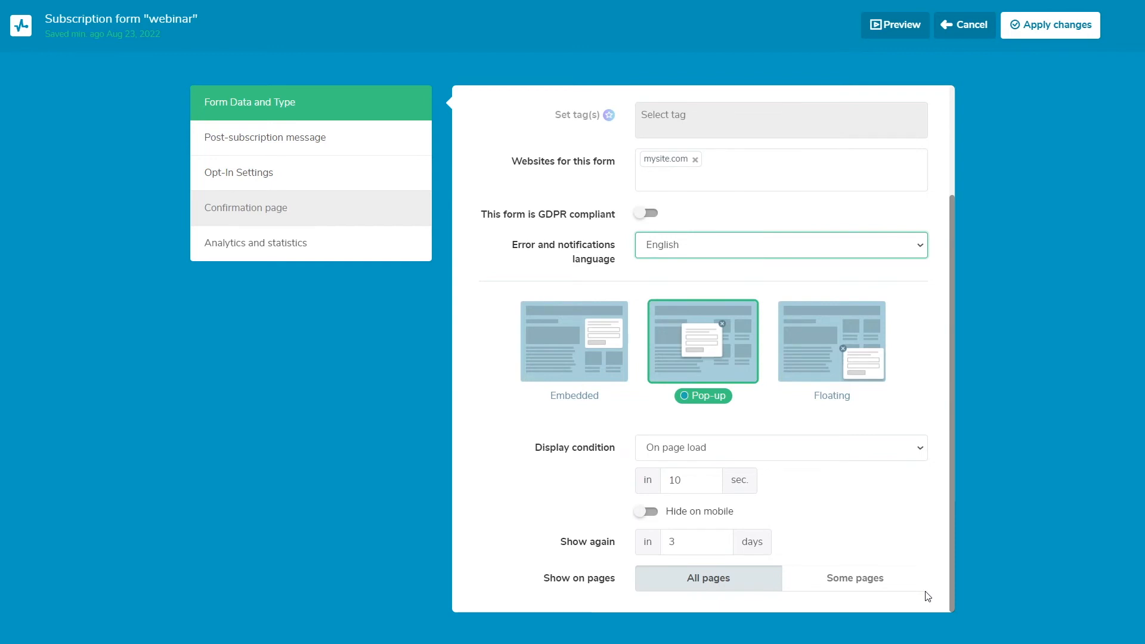
left_click(920, 454)
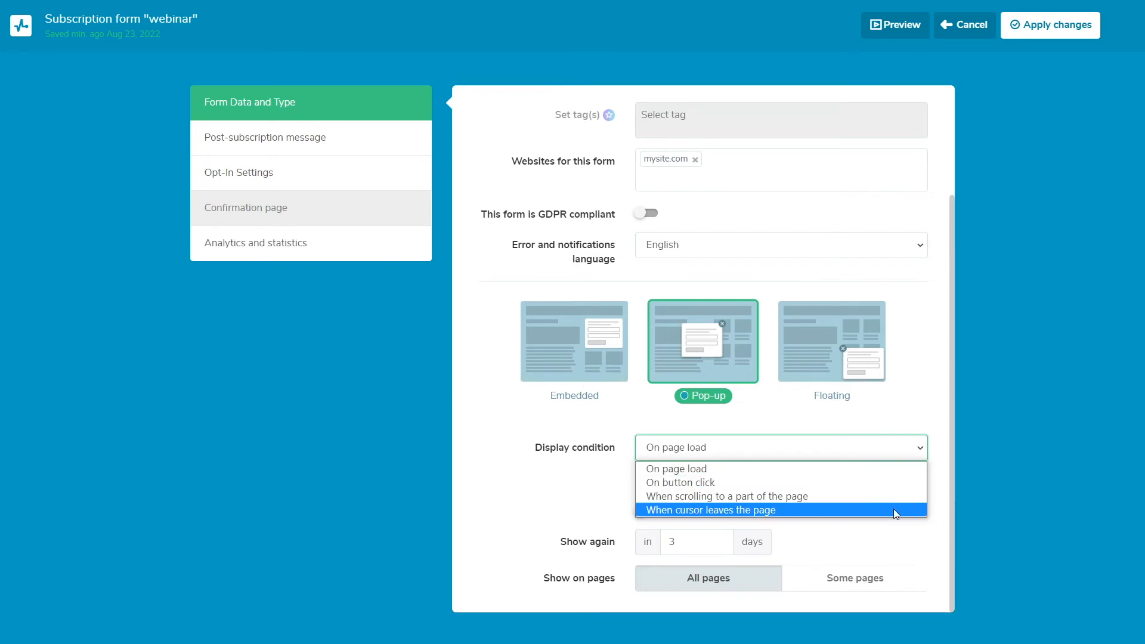
left_click(895, 488)
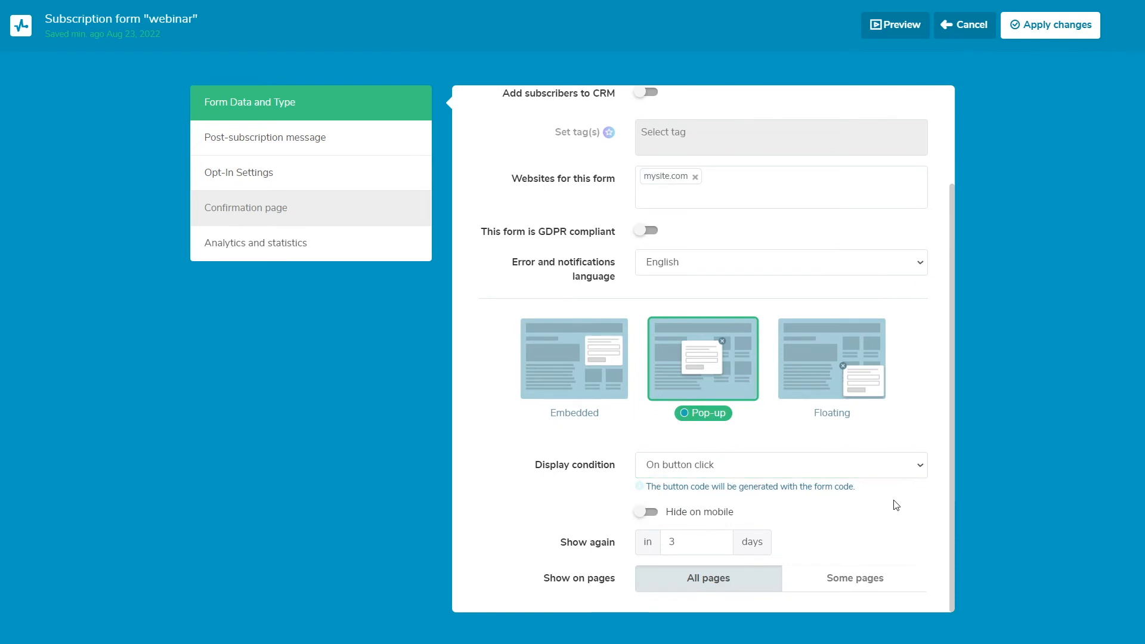
Step: Try the Hide on mobile switch, leaving it off, and set the form to show again in 7 days
left_click(654, 520)
left_click(644, 519)
left_click(721, 539)
left_click(720, 540)
left_click(806, 541)
Step: Limit the form to some pages with the rule Show if URL ends with knowledge-base
left_click(814, 581)
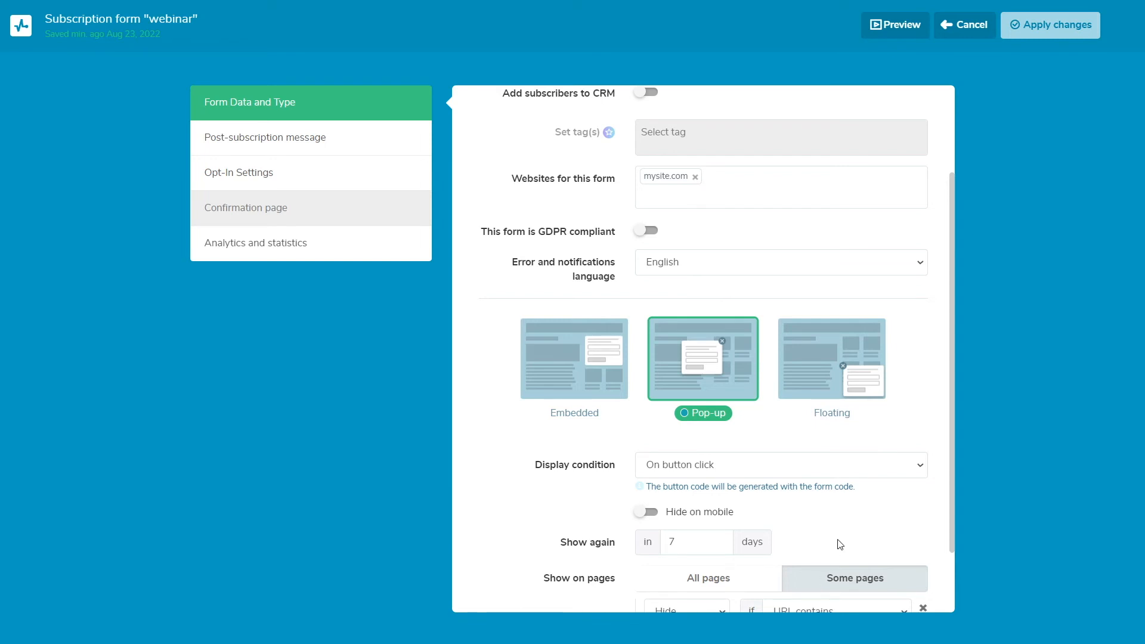
scroll(833, 544, "down", 2)
left_click(724, 534)
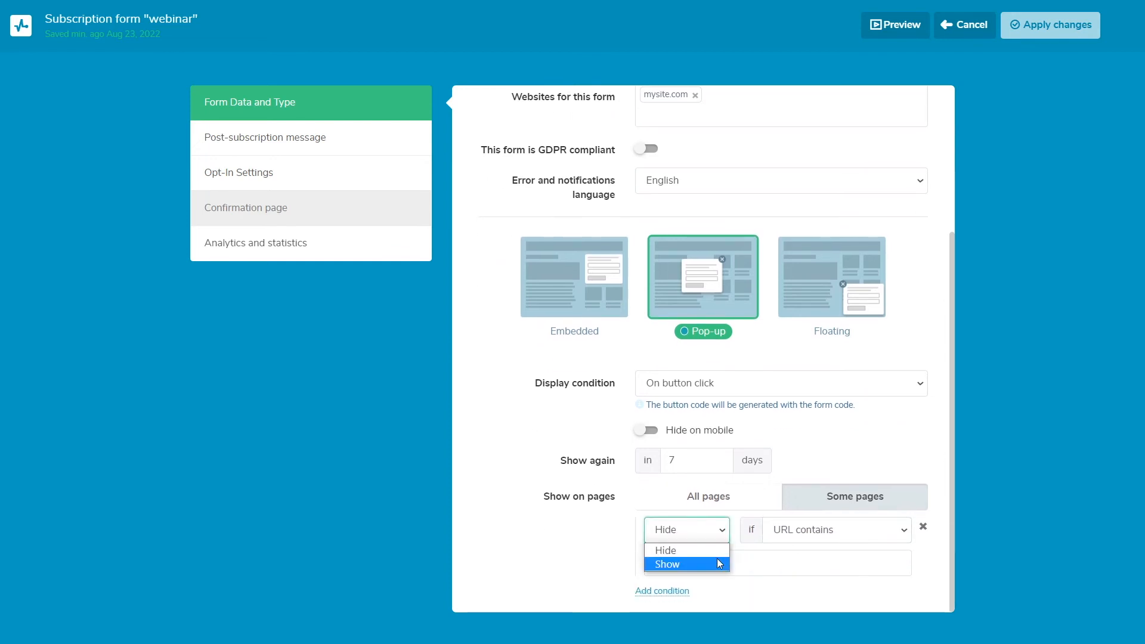
left_click(717, 563)
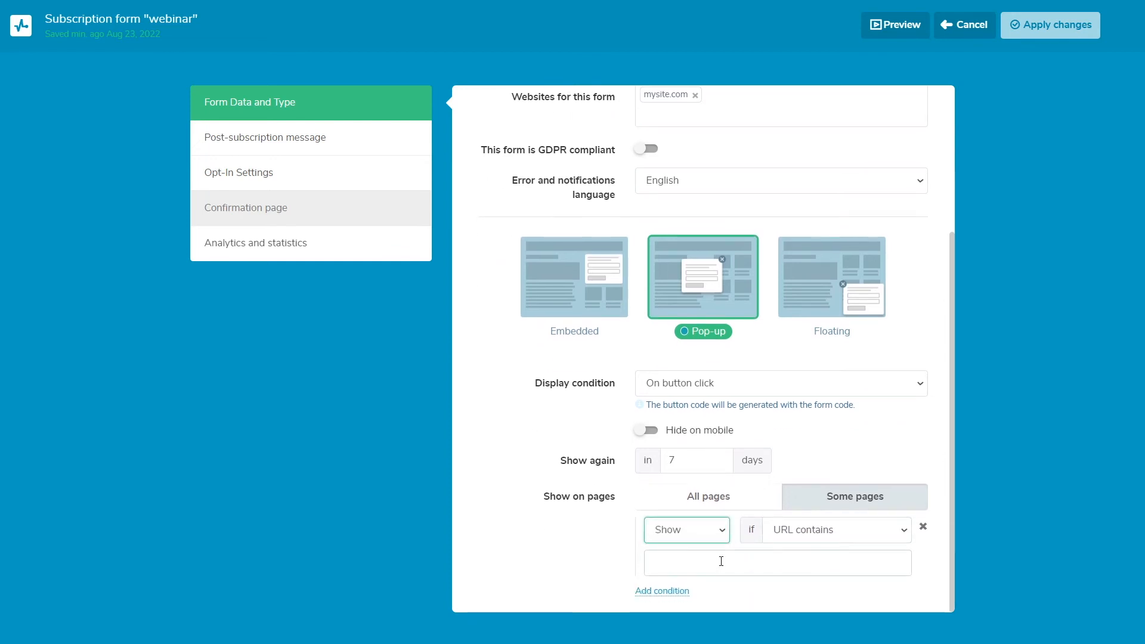
left_click(881, 535)
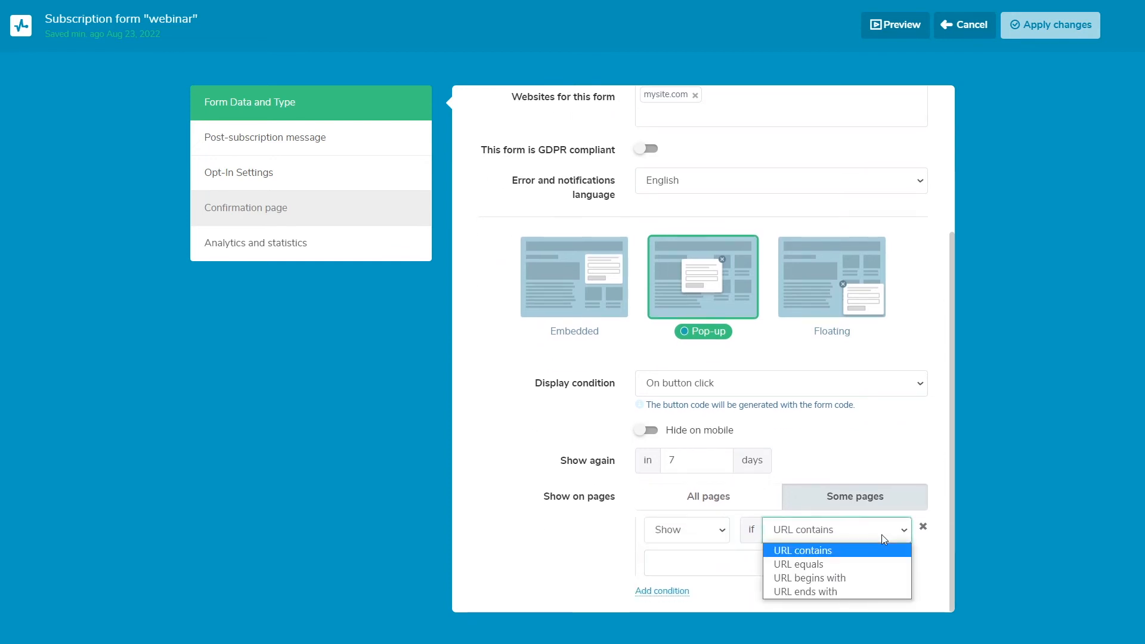
left_click(870, 592)
left_click(680, 569)
left_click(767, 600)
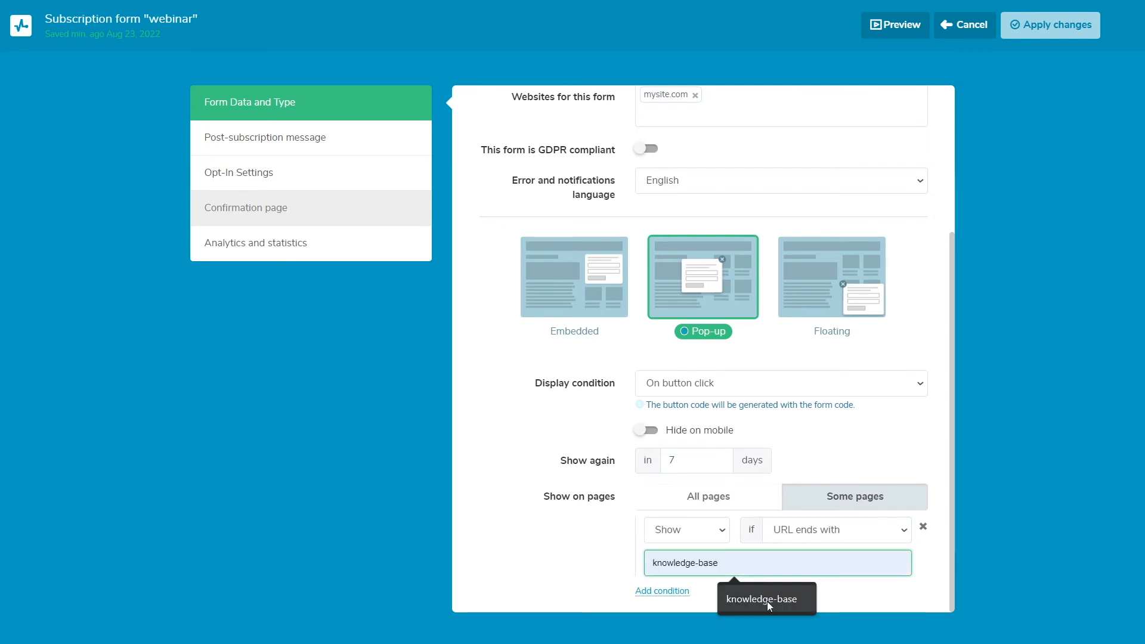
left_click(604, 571)
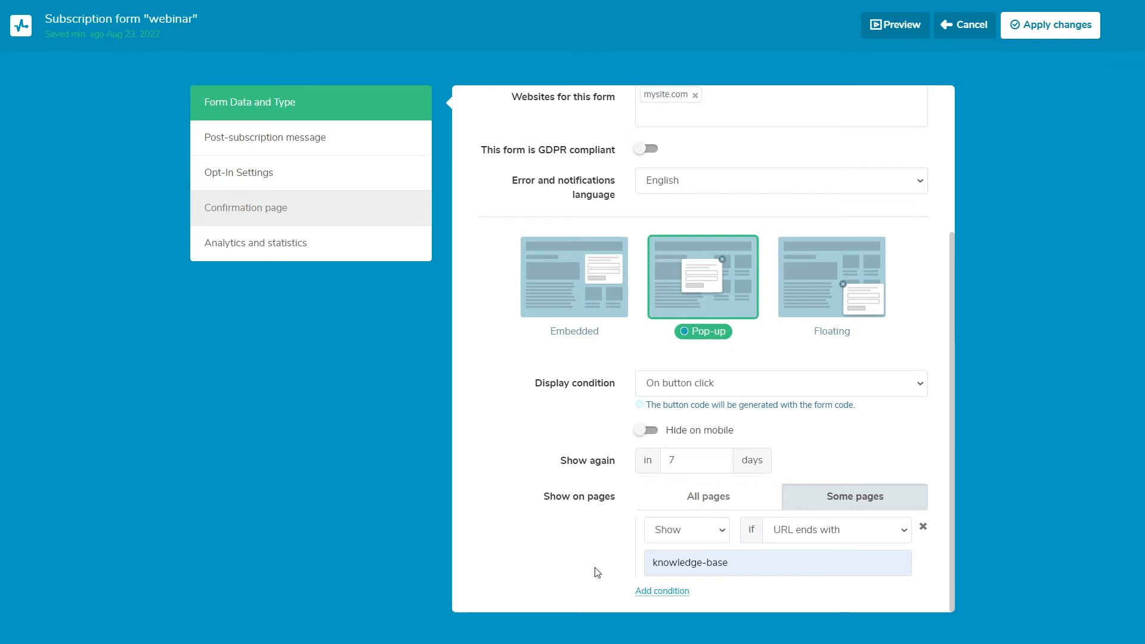
Step: Colour the post-subscription message "Thanks for subscribing!" light purple and centre it
left_click(402, 154)
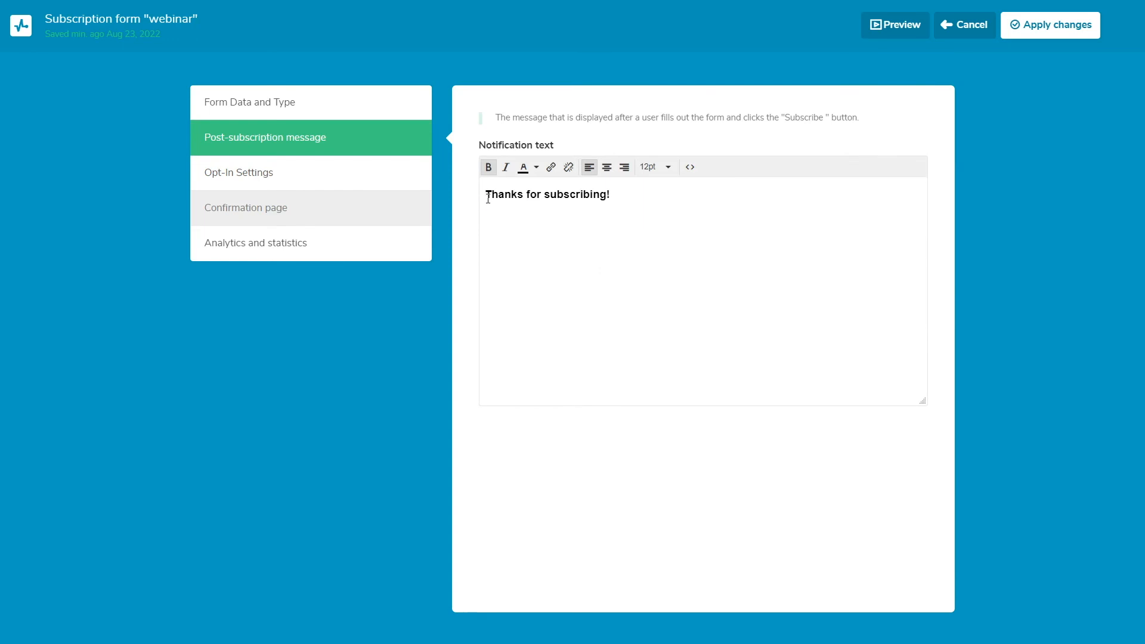
left_click_drag(485, 194, 637, 192)
left_click(538, 168)
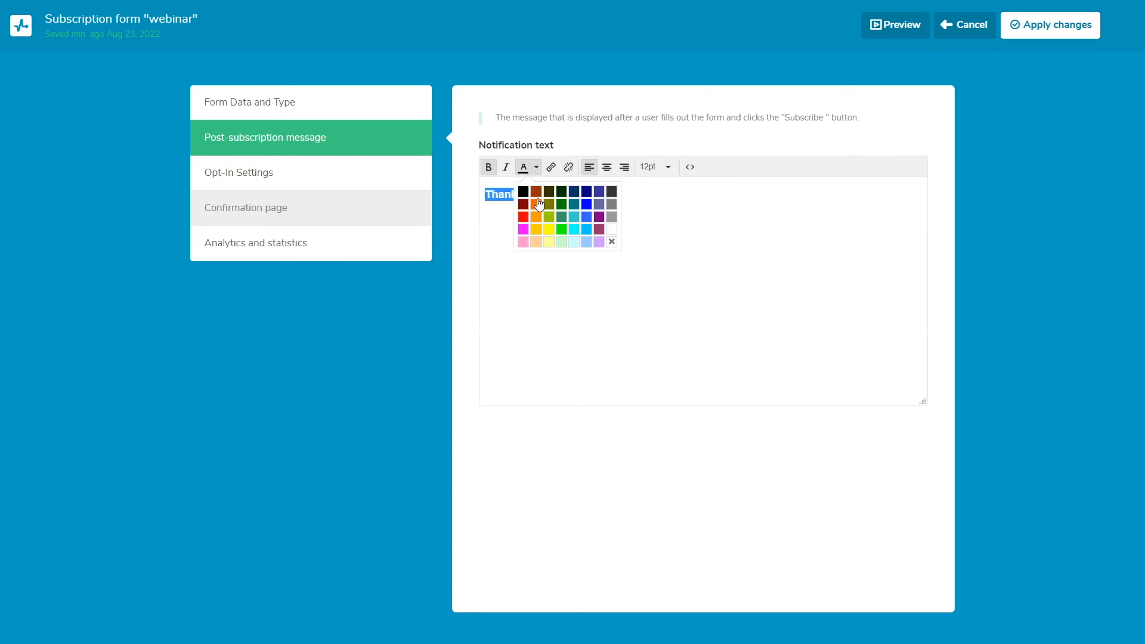
left_click(598, 247)
left_click(606, 168)
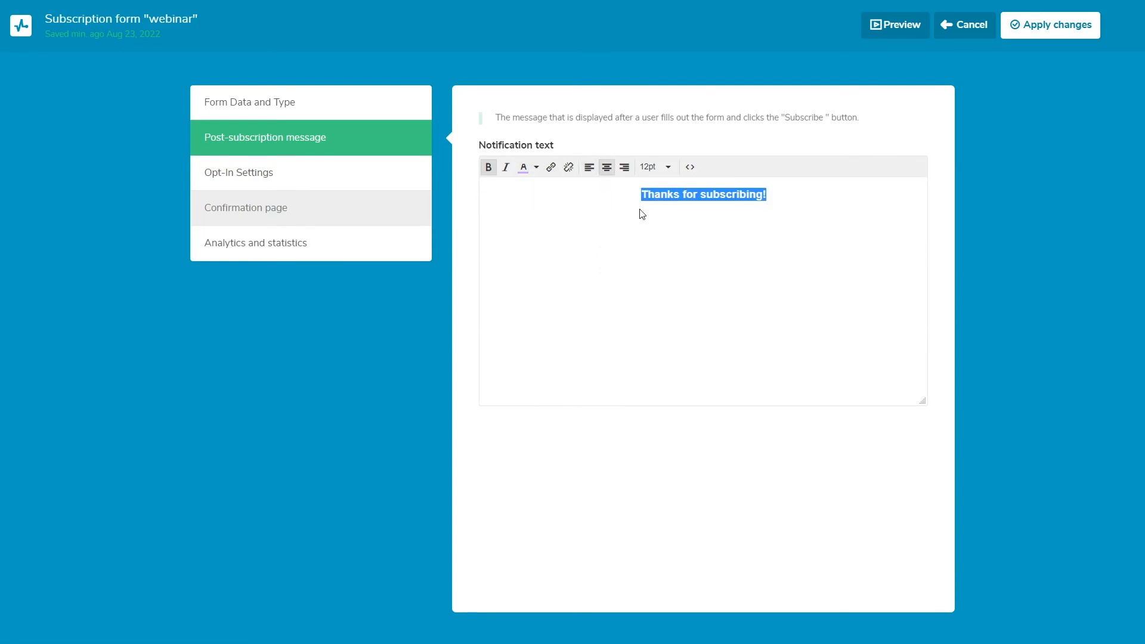
left_click(775, 194)
left_click(526, 429)
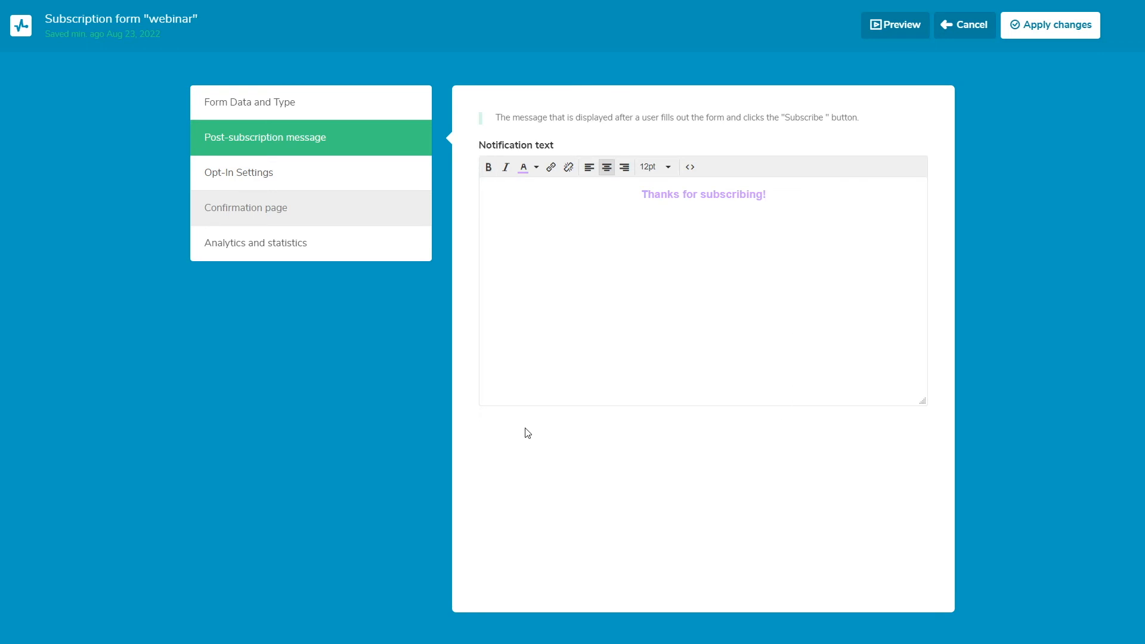
Step: Enable double opt-in with the EdTech school sender address, keeping the subject Subscribe confirmation
left_click(383, 185)
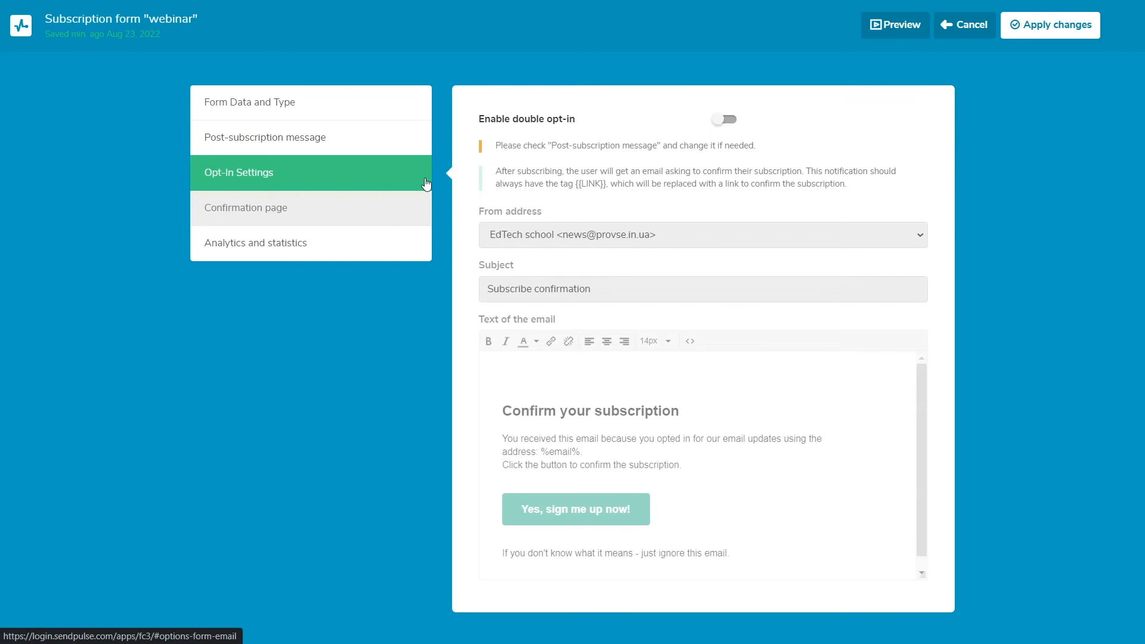
left_click(734, 126)
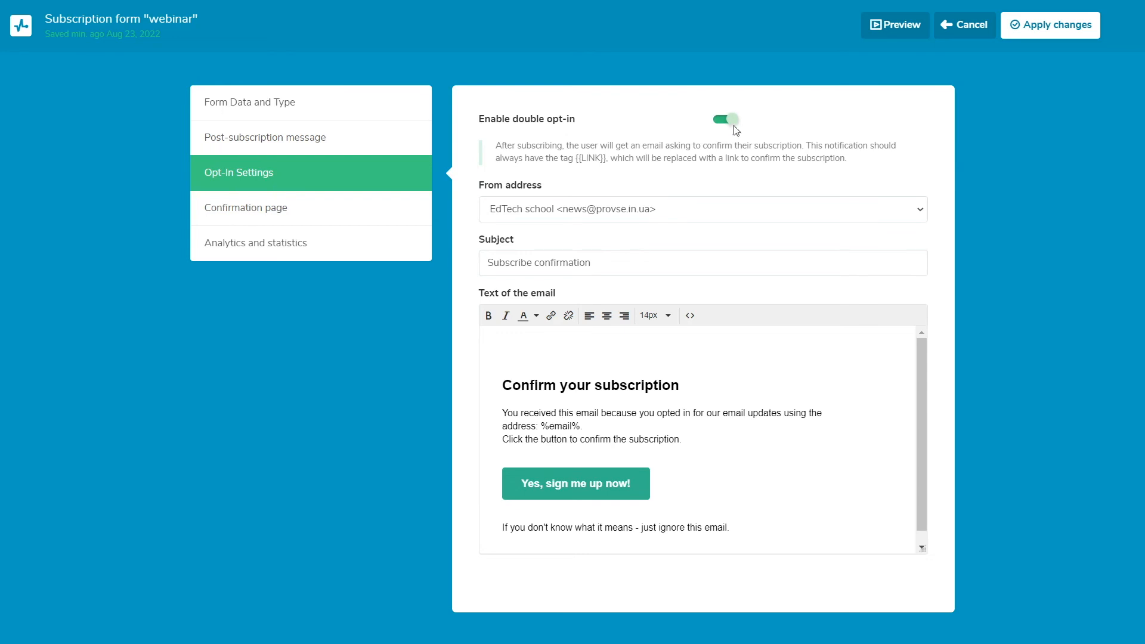
left_click(772, 213)
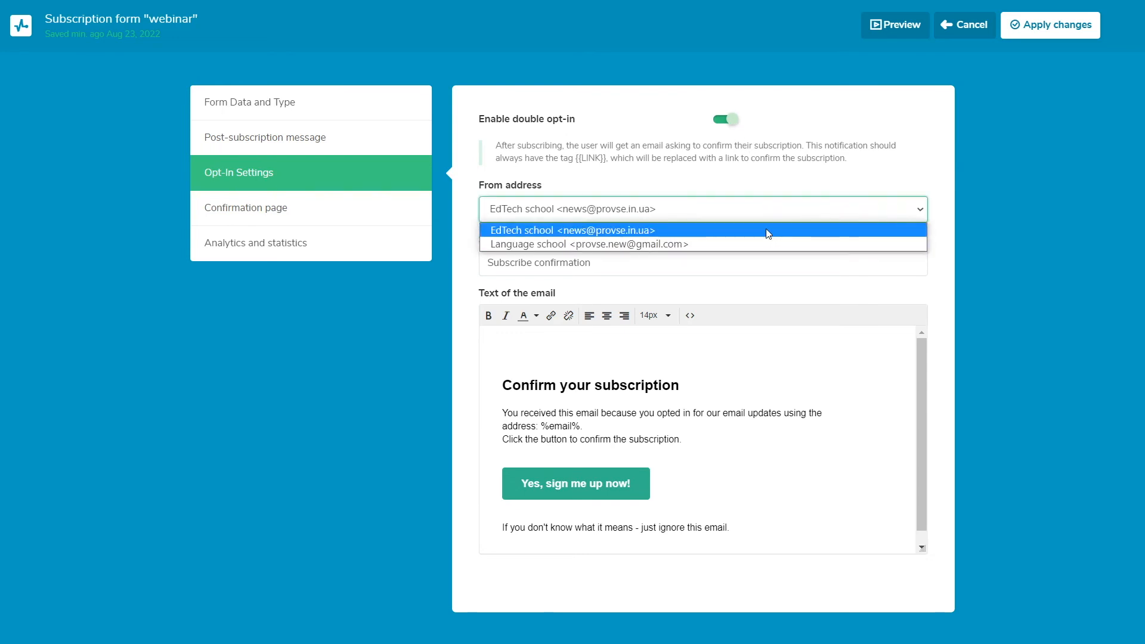
left_click(769, 231)
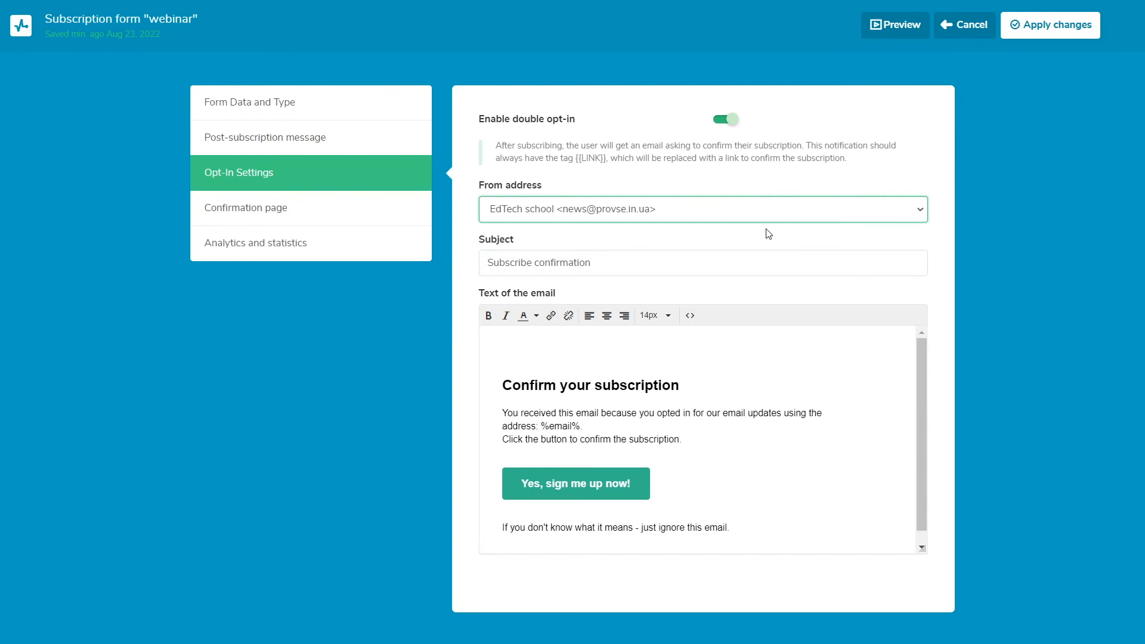
left_click(704, 261)
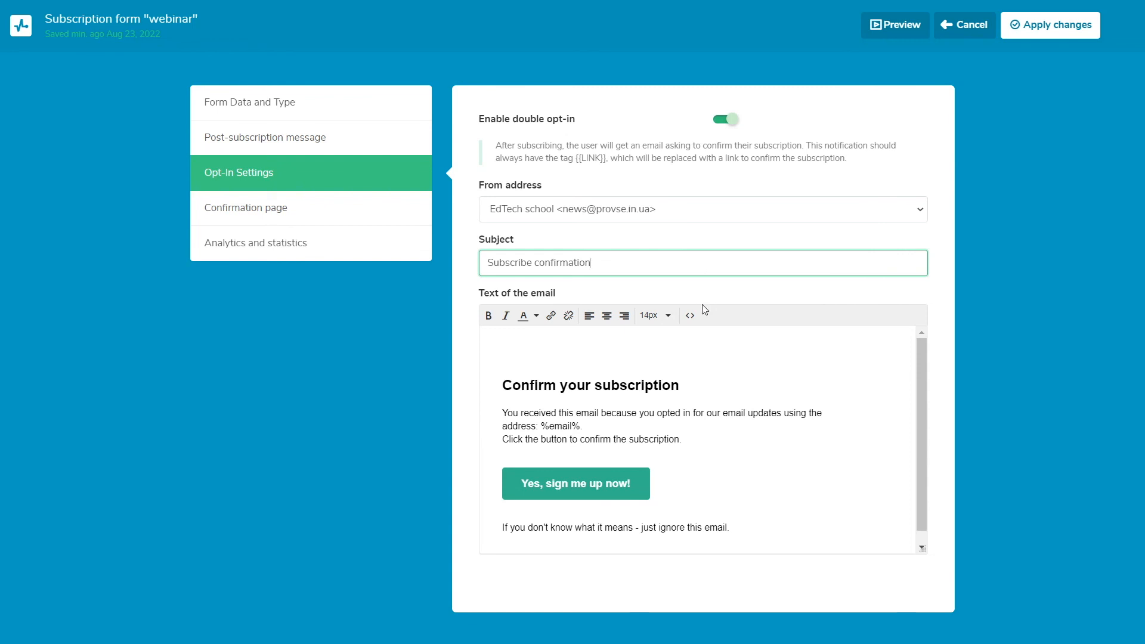
Step: Insert %name% before the confirmation email's first body sentence and change the following "You" to lowercase "you"
left_click(700, 388)
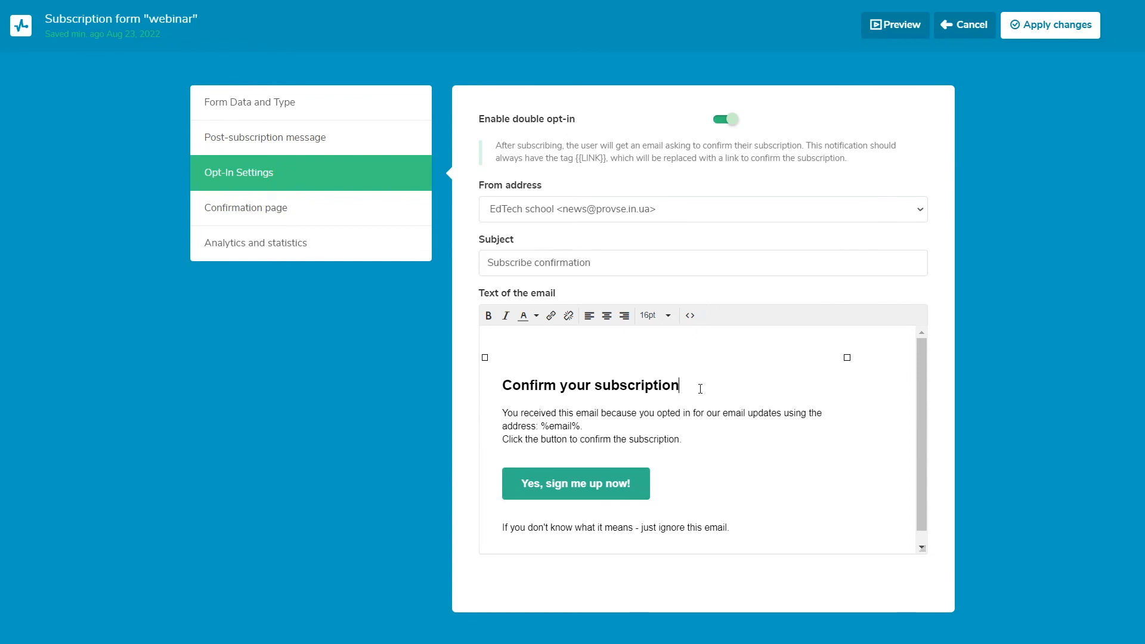
left_click(504, 417)
type("%name%")
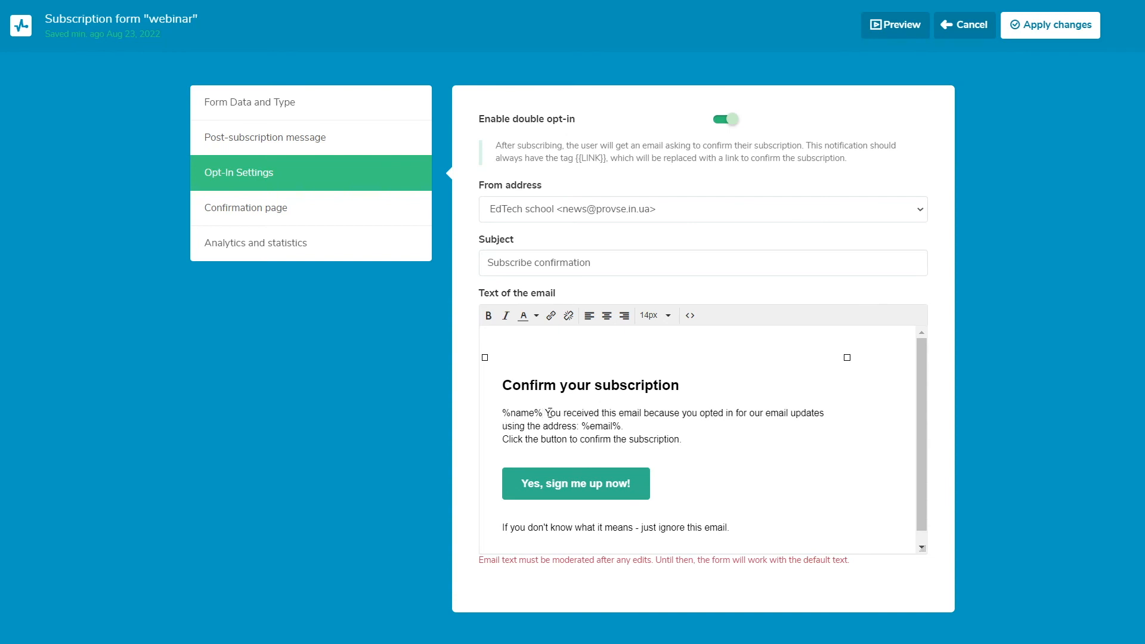
left_click_drag(552, 413, 545, 412)
type("y")
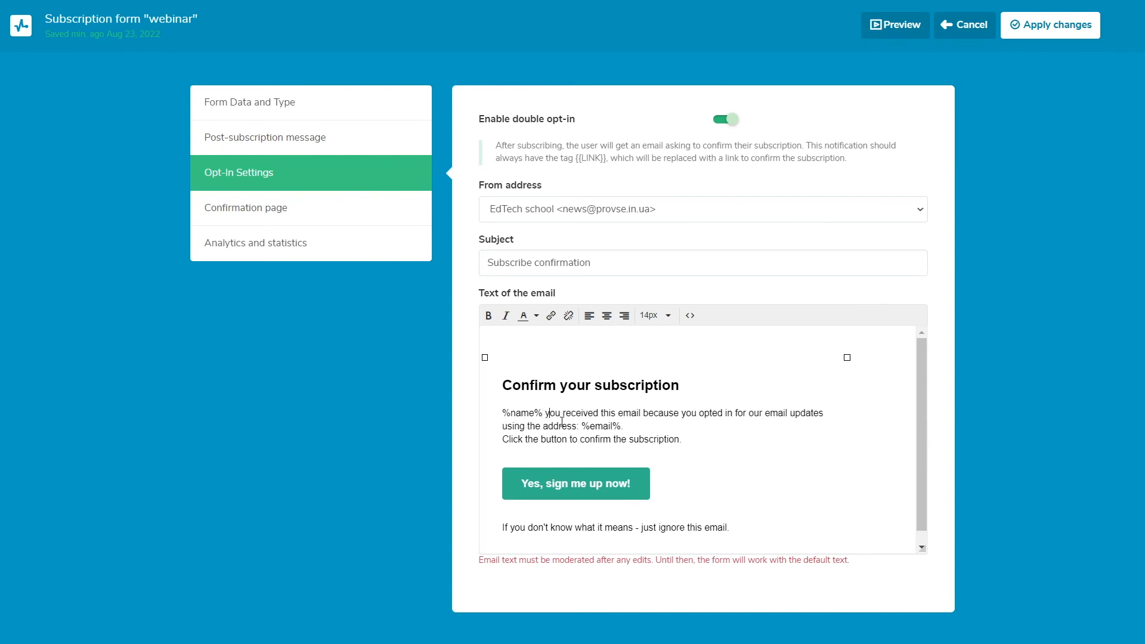
left_click(756, 593)
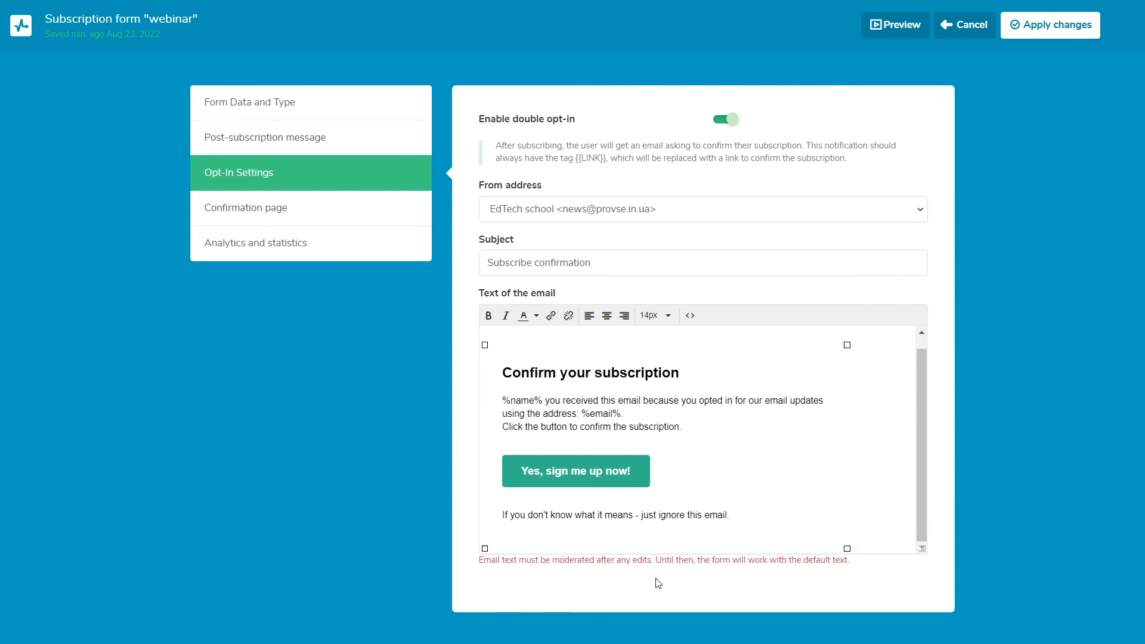
left_click(369, 226)
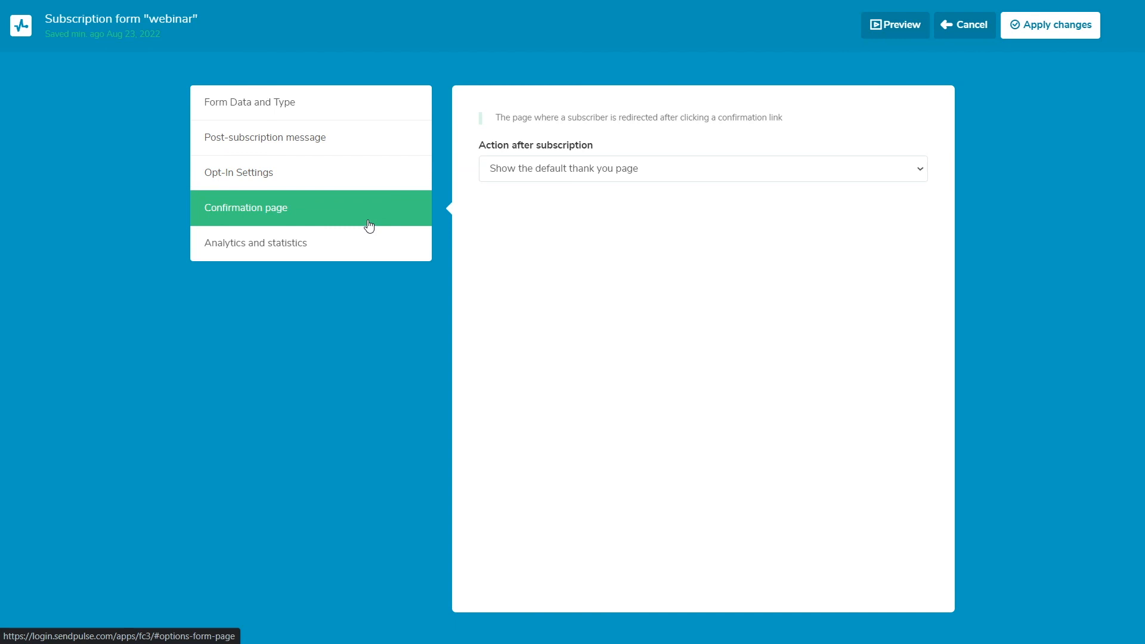
left_click(724, 180)
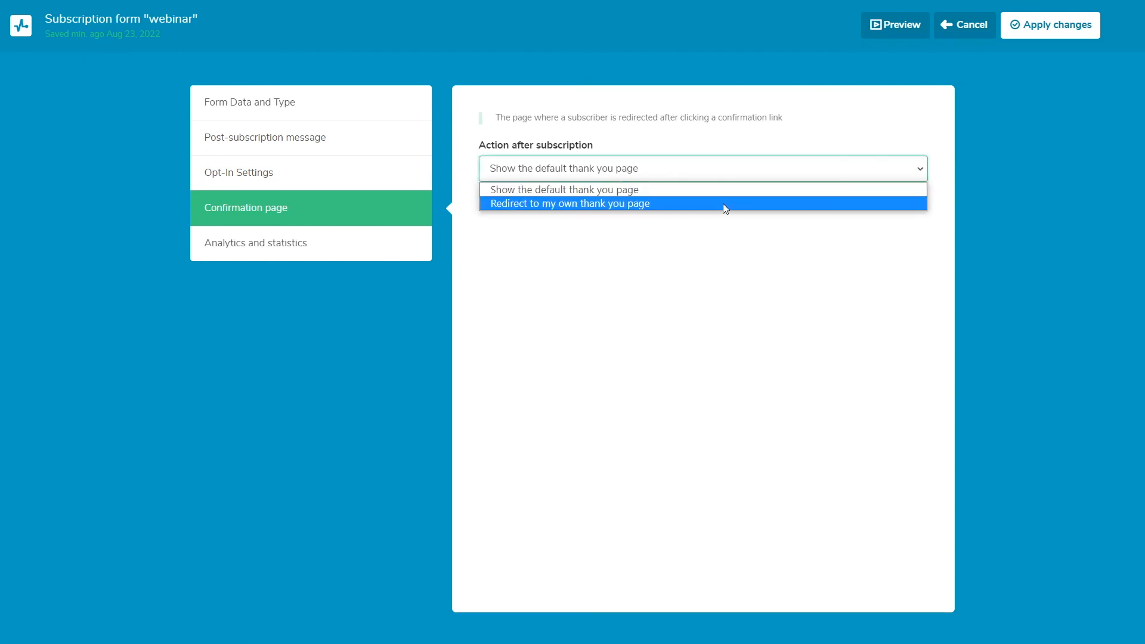
left_click(723, 203)
left_click(589, 227)
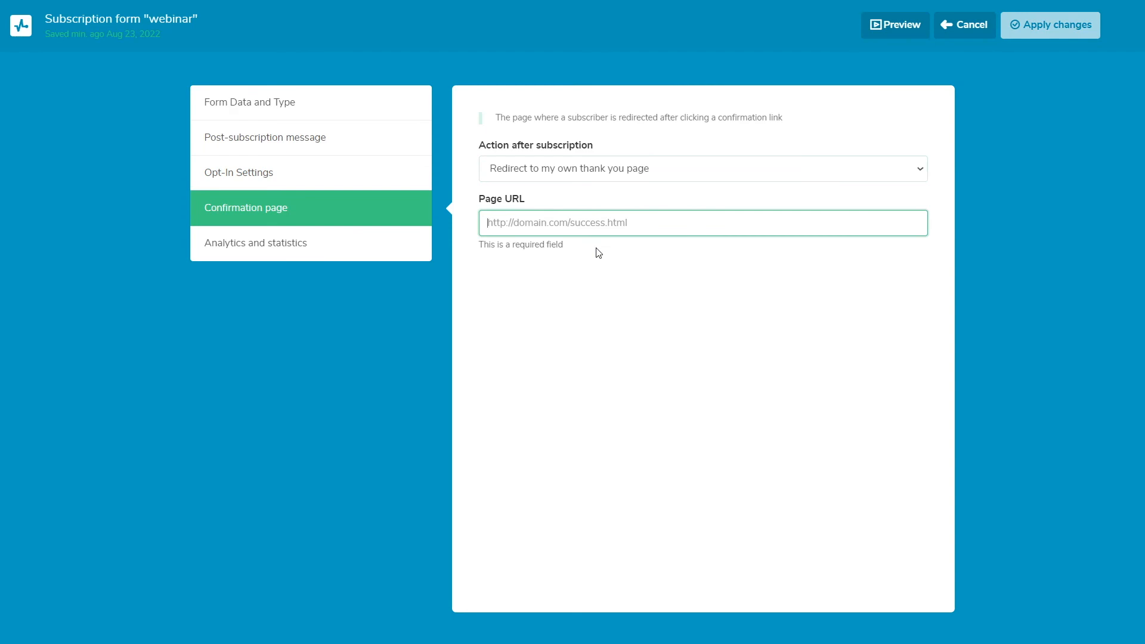
type("https://thankyoupage.com")
left_click(604, 268)
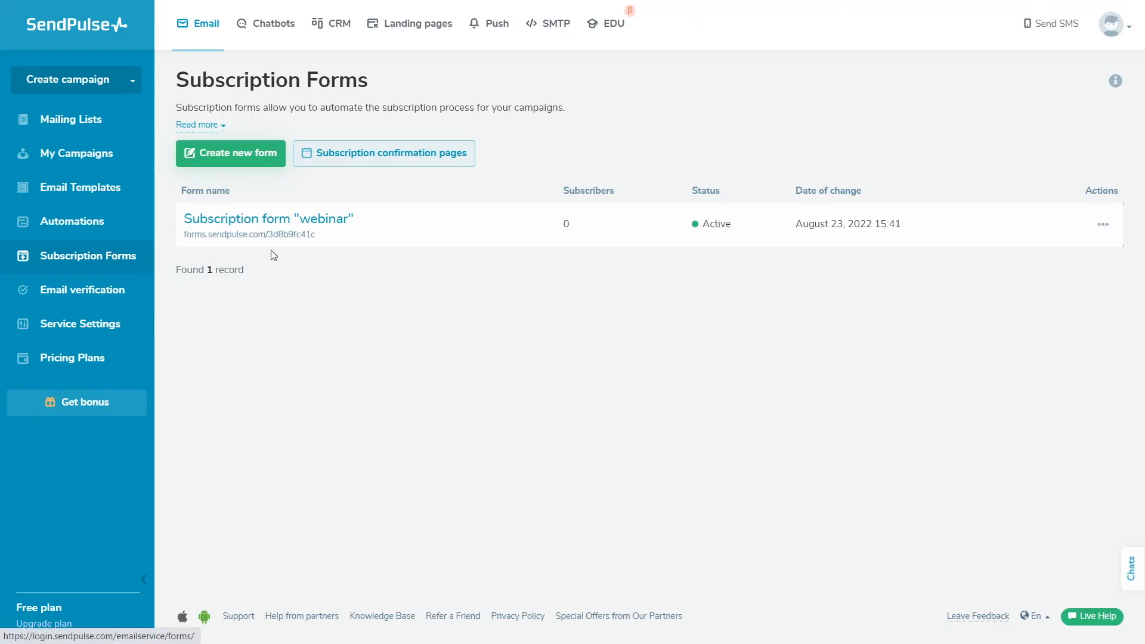
left_click(370, 165)
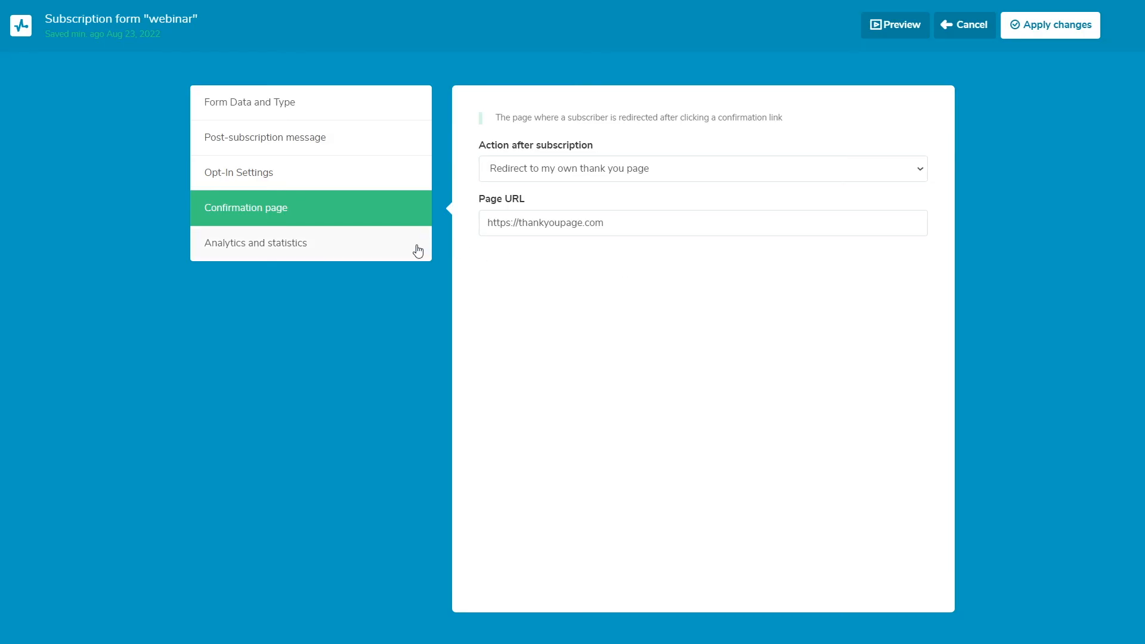
Step: Enable sending form submissions to Google Analytics and sending UTM tags with additional conversion information, and apply the form option changes
left_click(412, 250)
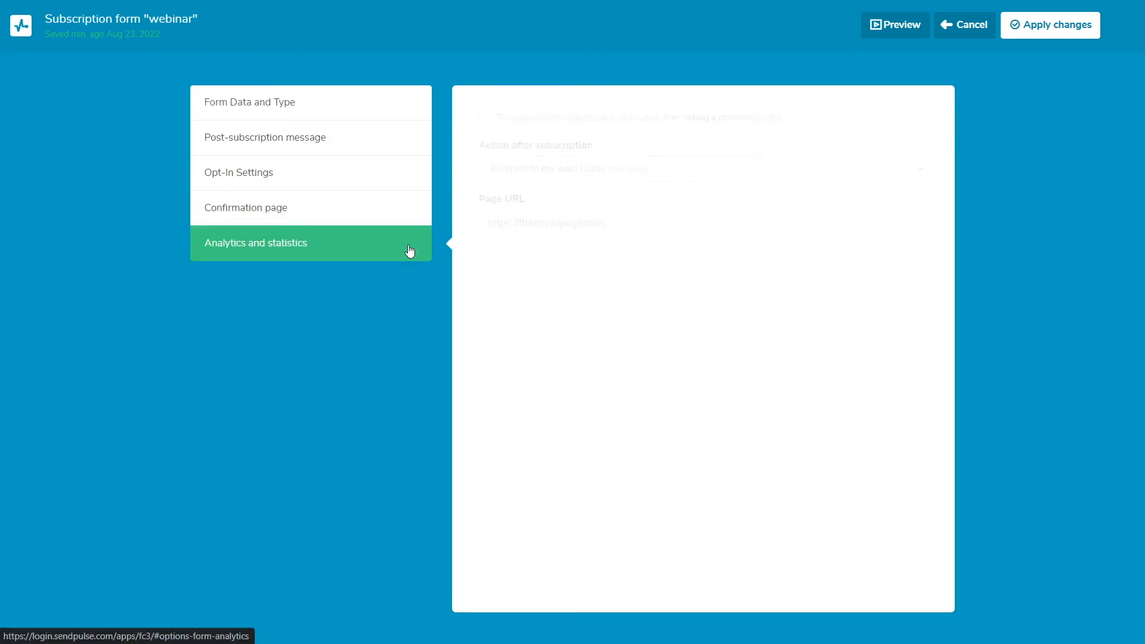
left_click(686, 146)
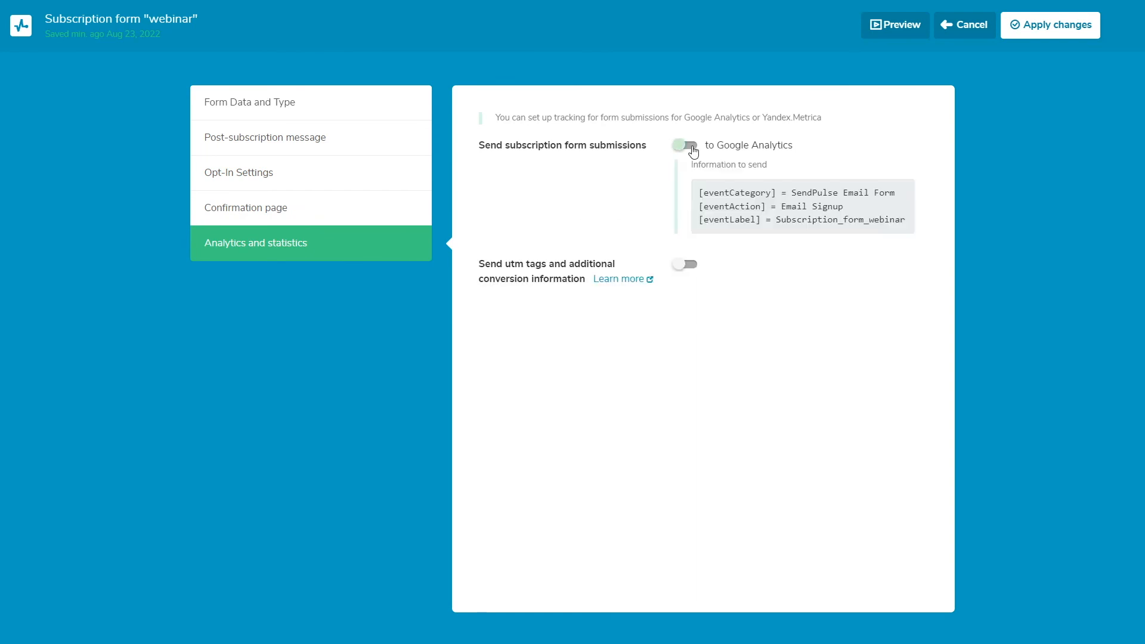
left_click(686, 264)
left_click(1041, 31)
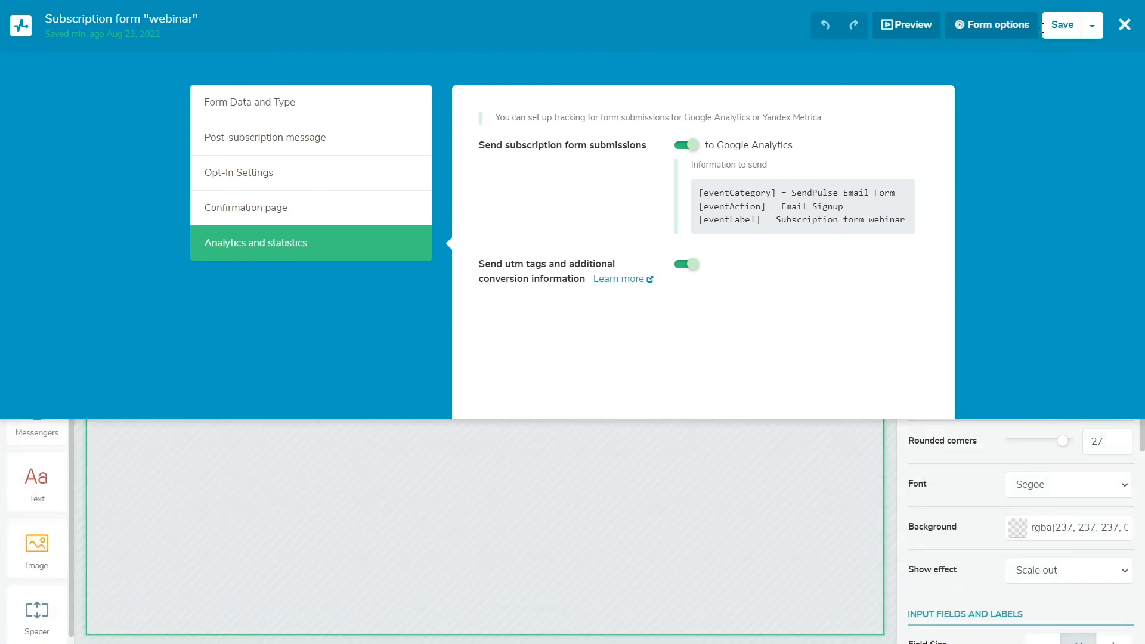
Step: Get the webinar form's website embed code and copy the Script version
left_click(1093, 26)
left_click(1072, 58)
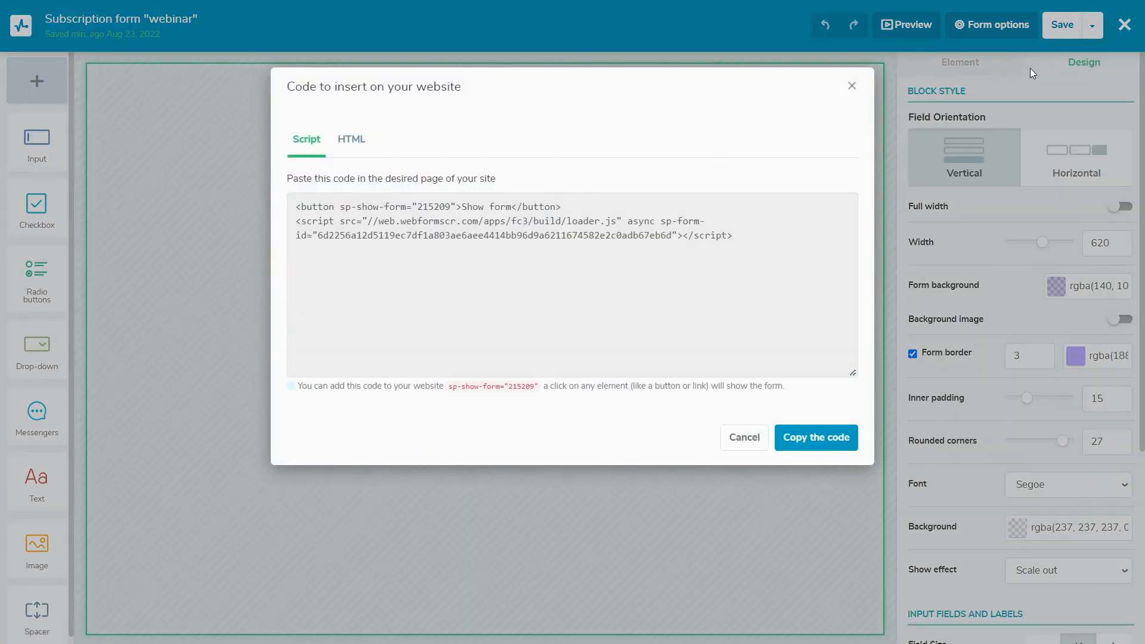
left_click_drag(748, 240, 279, 208)
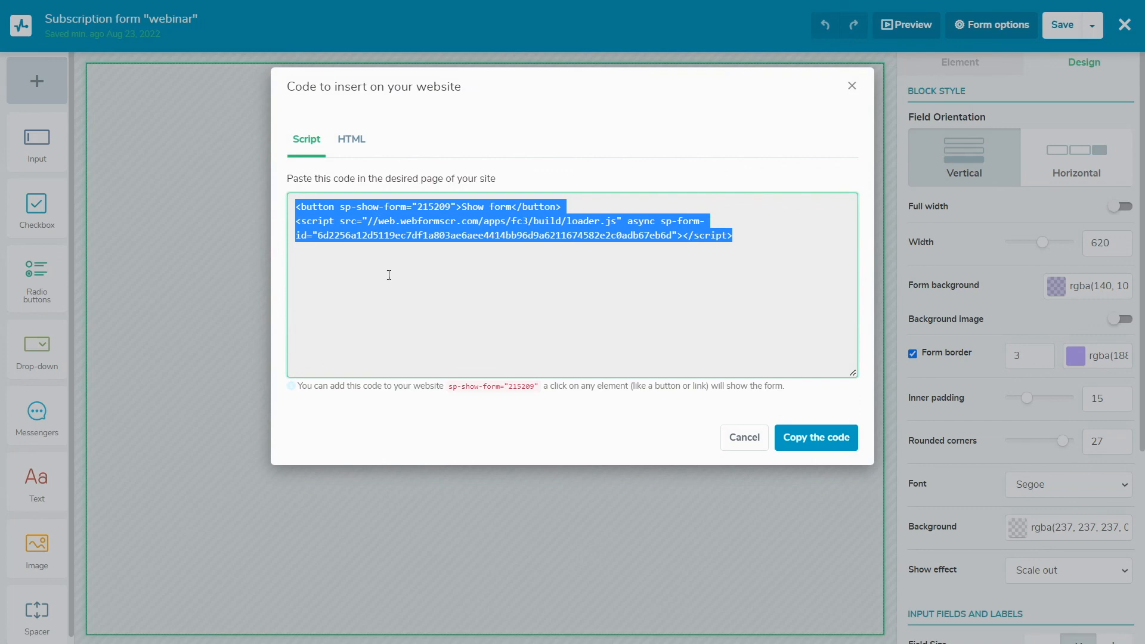
left_click(817, 442)
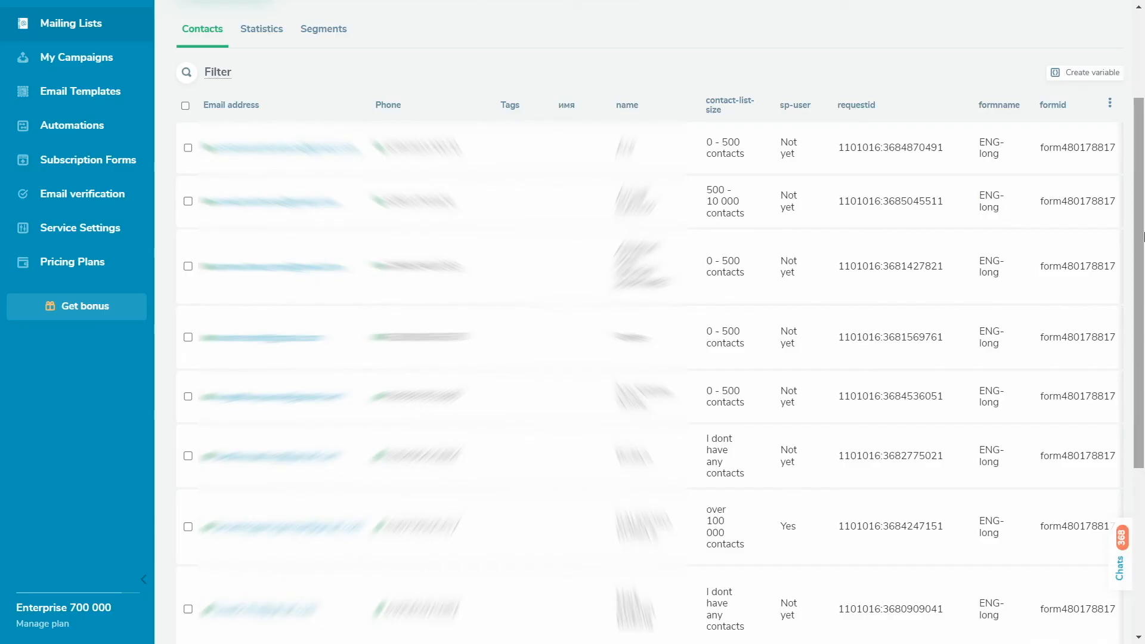
scroll(656, 322, "down", 5)
scroll(1144, 354, "down", 2)
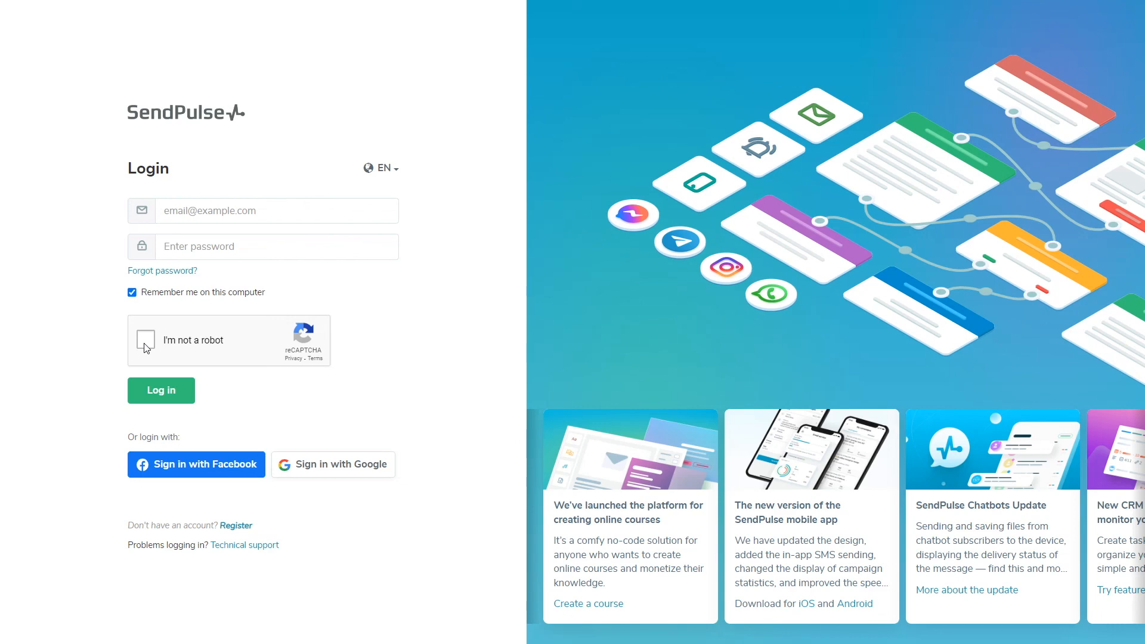
Step: Start the login page's reCAPTCHA check, select the images for mountains or hills, and submit them for verification
left_click(145, 345)
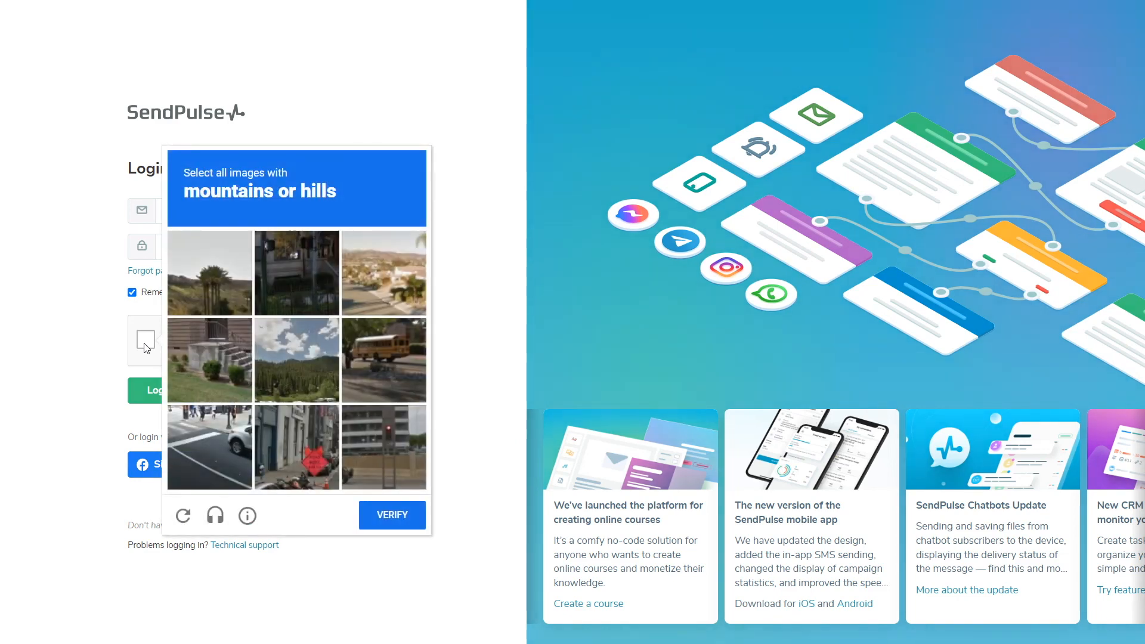
left_click(381, 297)
left_click(223, 296)
left_click(277, 357)
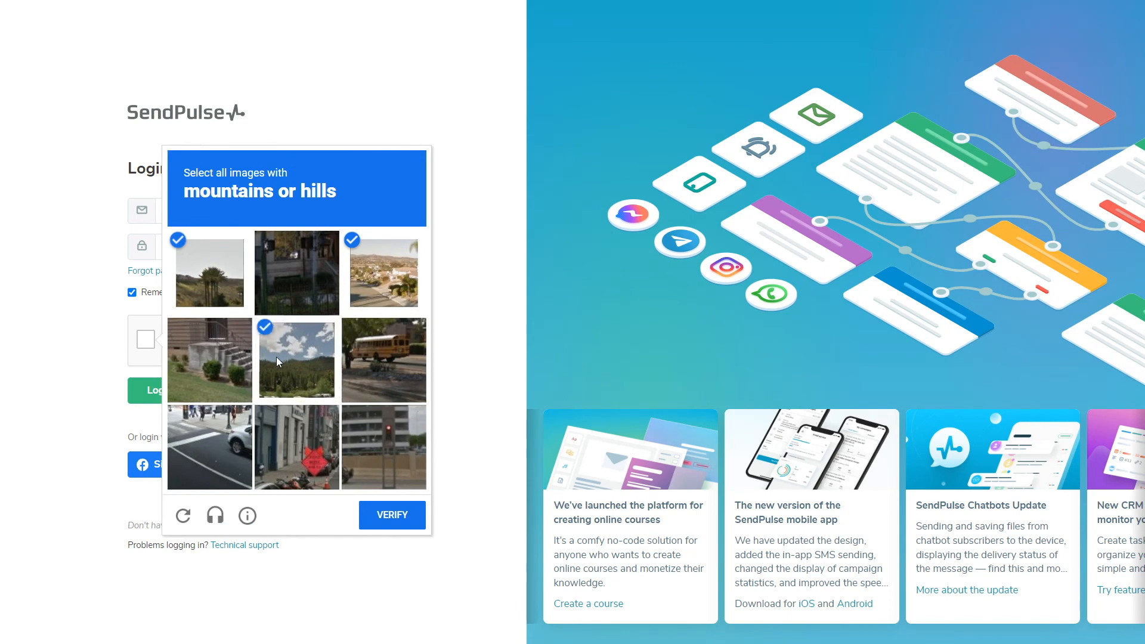
left_click(386, 518)
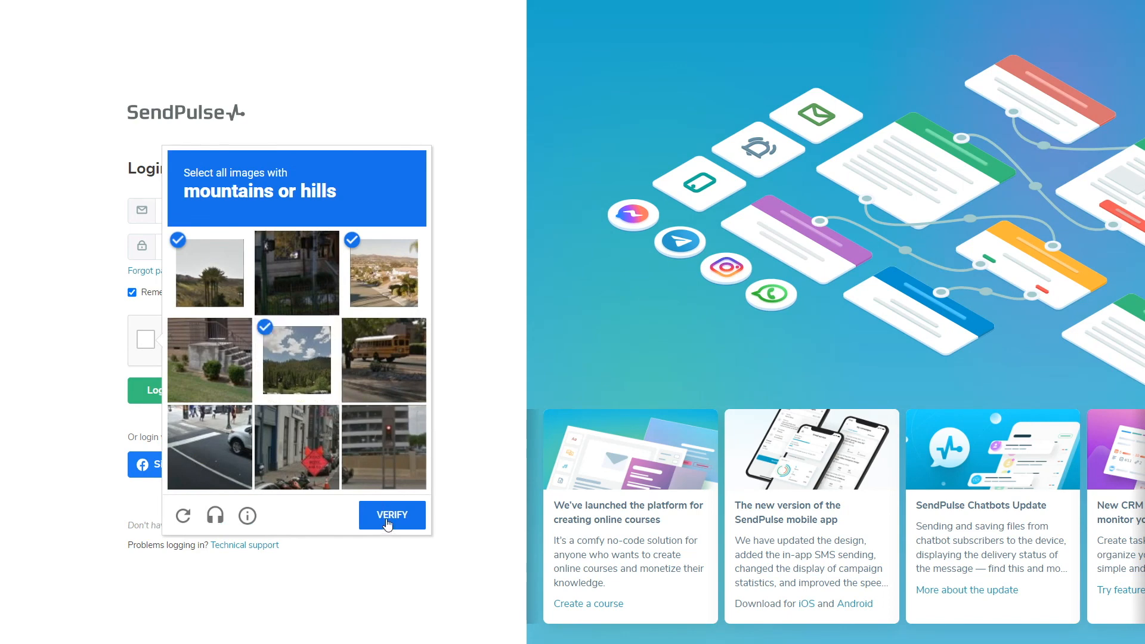